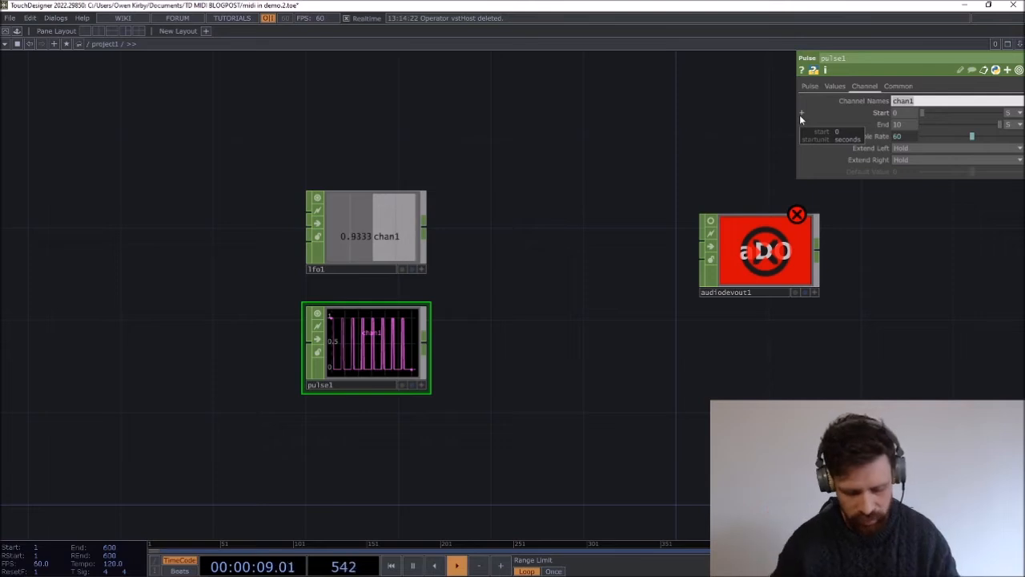
- Rename the pulse1 operator's channel to ch1n60
{"action": "key", "text": "BackSpace"}
{"action": "key", "text": "BackSpace"}
{"action": "key", "text": "BackSpace"}
{"action": "type", "text": "1n60"}
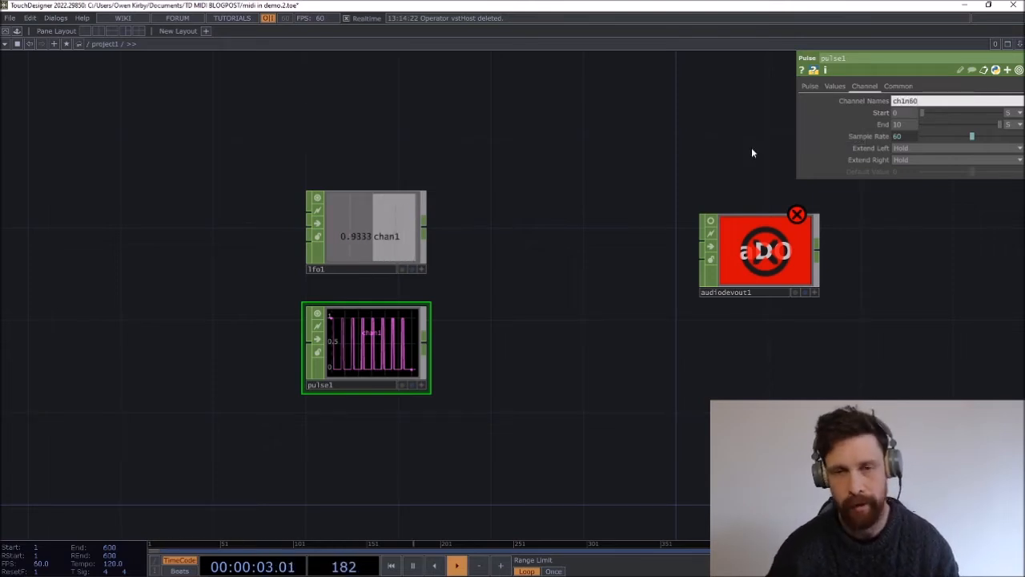
{"action": "left_click", "coordinate": [400, 244]}
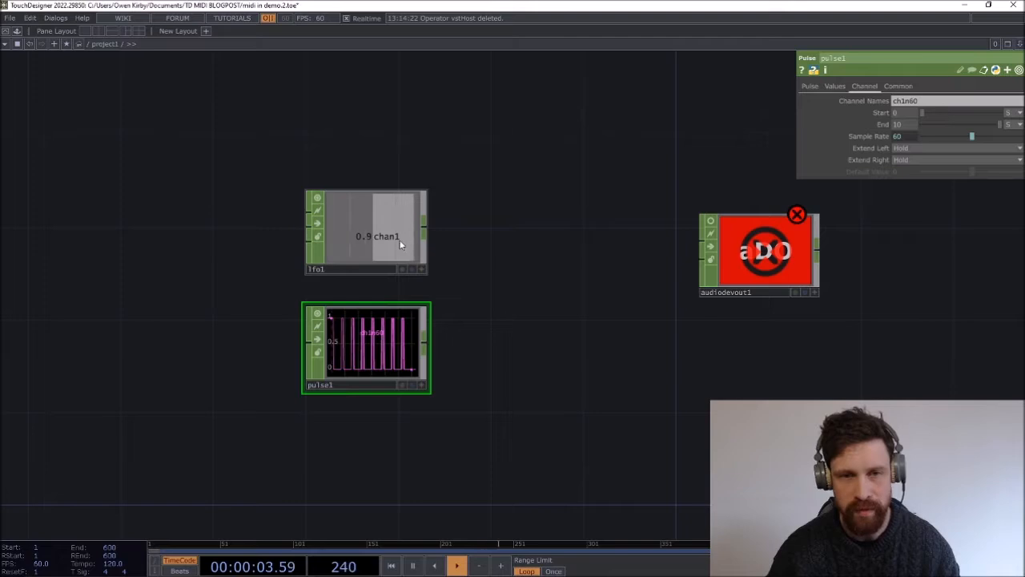
- Add a Lookup CHOP beside pulse1, feeding lfo1 into its first input and pulse1 into its second
{"action": "left_click", "coordinate": [398, 349]}
{"action": "key", "text": "Tab"}
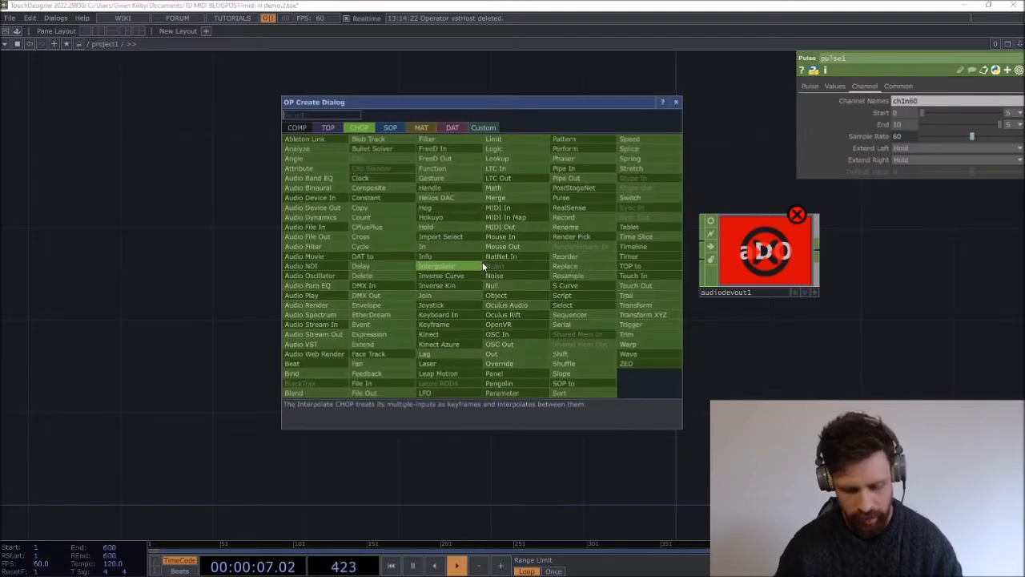
{"action": "key", "text": "Escape"}
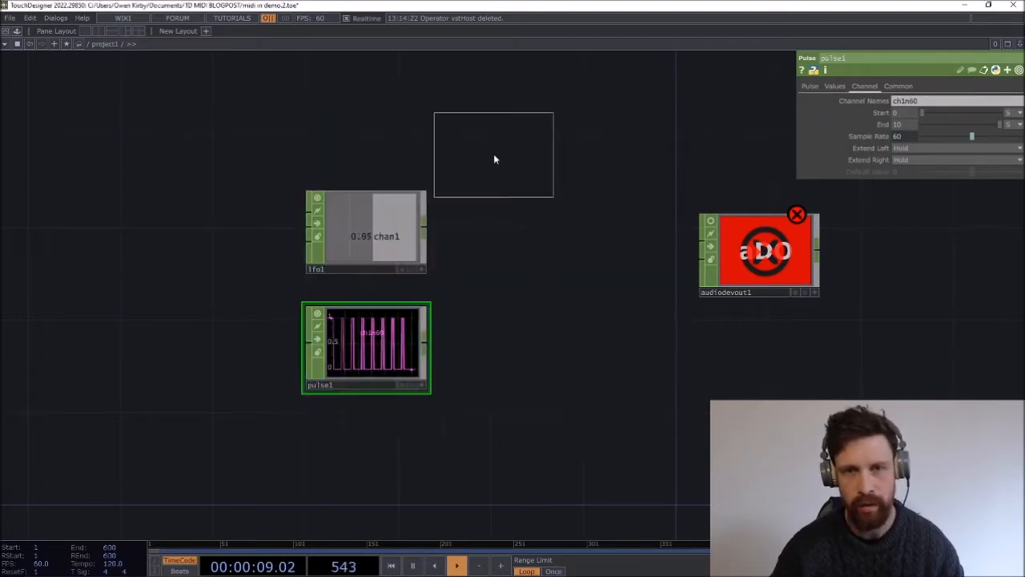
{"action": "left_click", "coordinate": [505, 275]}
{"action": "left_click_drag", "start_coordinate": [506, 275], "coordinate": [577, 303]}
{"action": "left_click_drag", "start_coordinate": [429, 345], "coordinate": [519, 307]}
{"action": "left_click_drag", "start_coordinate": [424, 228], "coordinate": [545, 351]}
- Turn off Interpolate on the lookup1 operator
{"action": "left_click", "coordinate": [536, 328]}
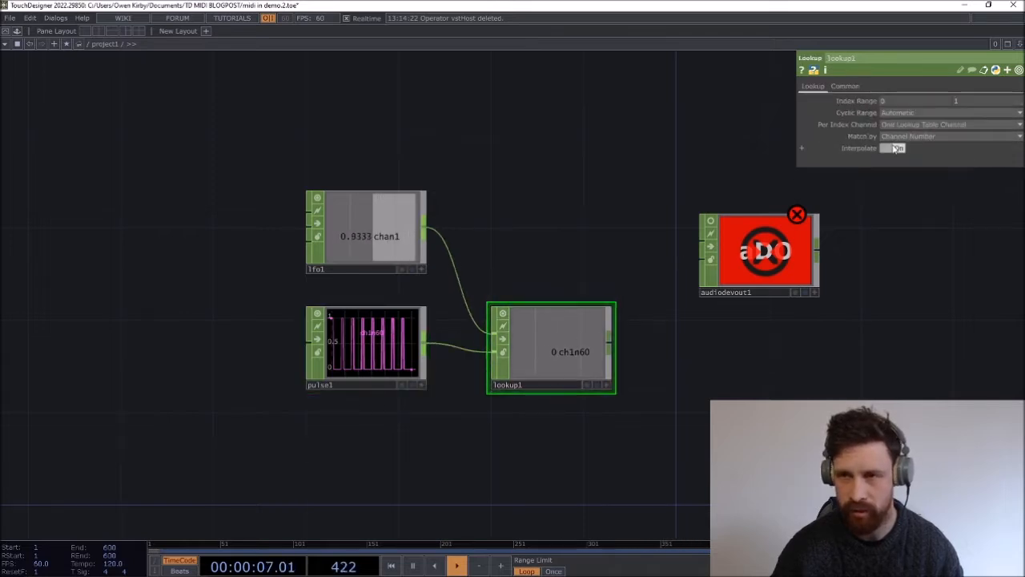
{"action": "left_click_drag", "start_coordinate": [739, 153], "coordinate": [554, 154]}
{"action": "left_click_drag", "start_coordinate": [577, 256], "coordinate": [832, 233]}
{"action": "left_click_drag", "start_coordinate": [522, 367], "coordinate": [464, 313]}
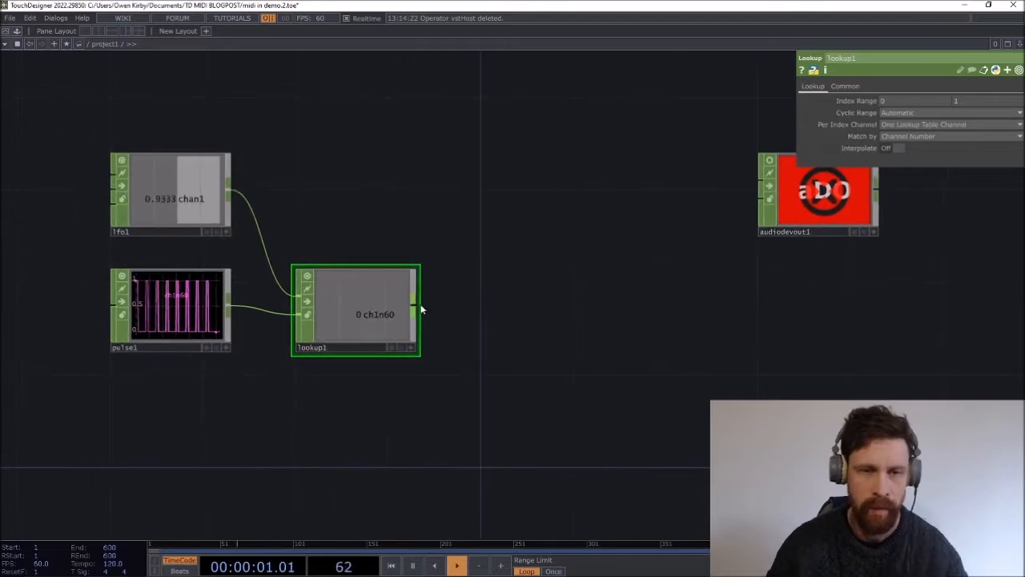
- Append a Null CHOP to the output of lookup1 and place it directly beside it
{"action": "left_click", "coordinate": [164, 290]}
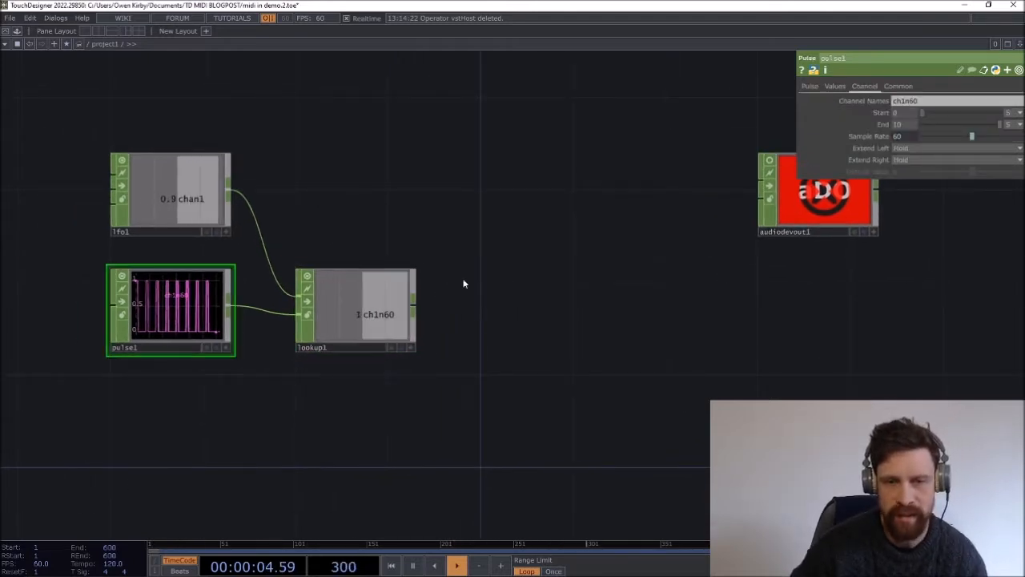
{"action": "left_click_drag", "start_coordinate": [462, 280], "coordinate": [447, 298]}
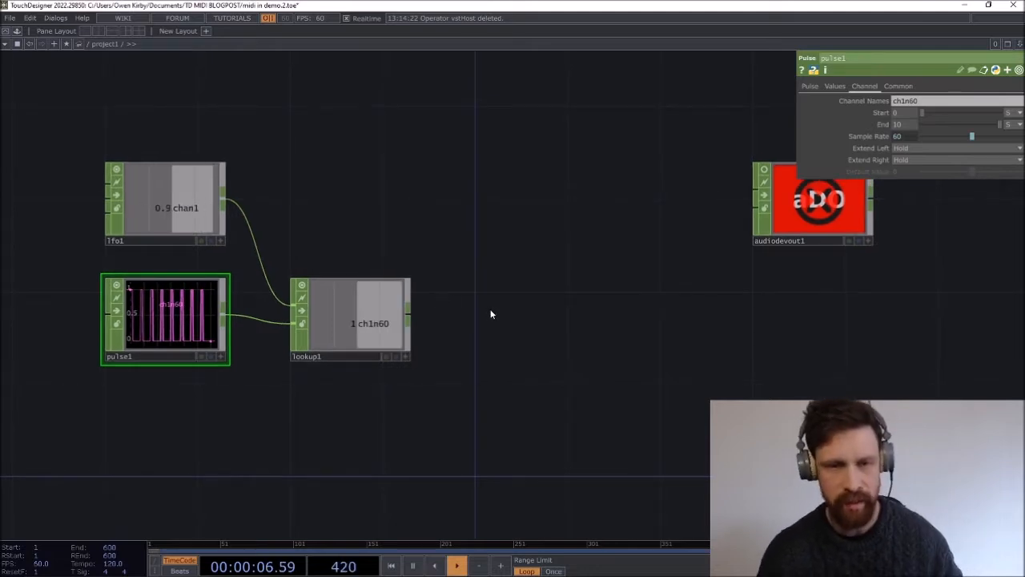
{"action": "right_click", "coordinate": [407, 316]}
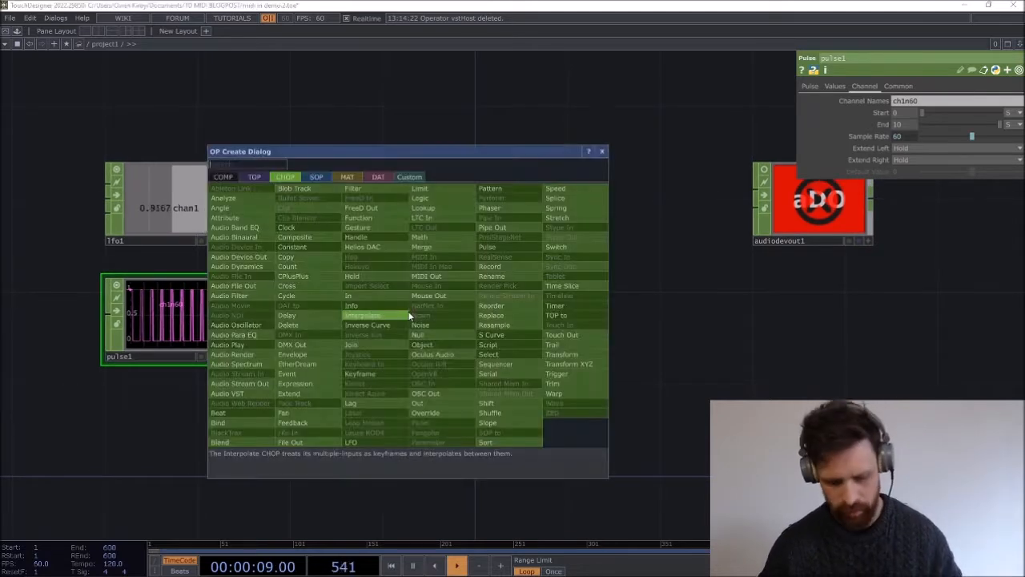
{"action": "left_click", "coordinate": [377, 315]}
{"action": "left_click", "coordinate": [469, 320]}
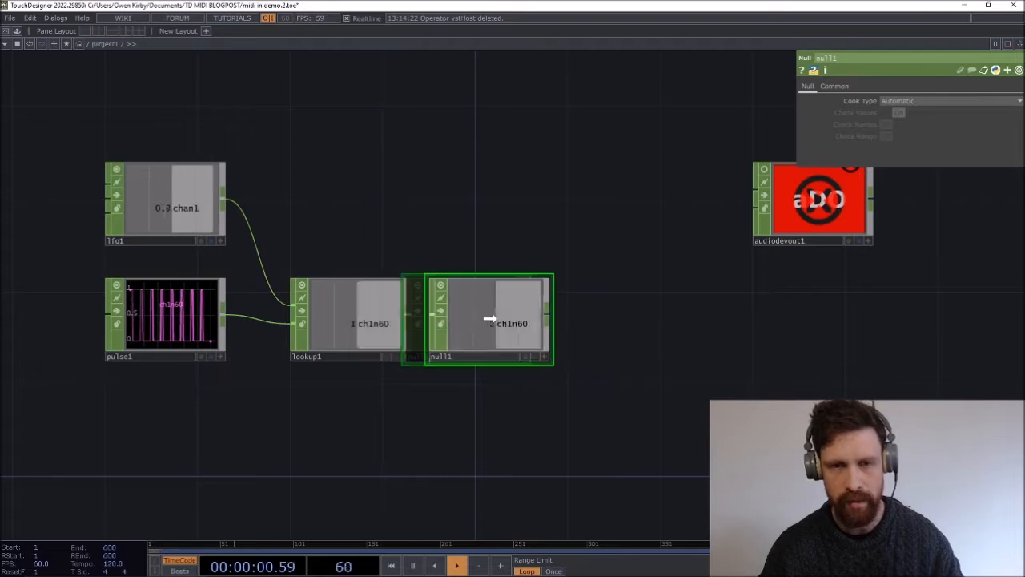
- Add an Audio File In CHOP between null1 and audiodevout1
{"action": "key", "text": "Tab"}
{"action": "type", "text": "au"}
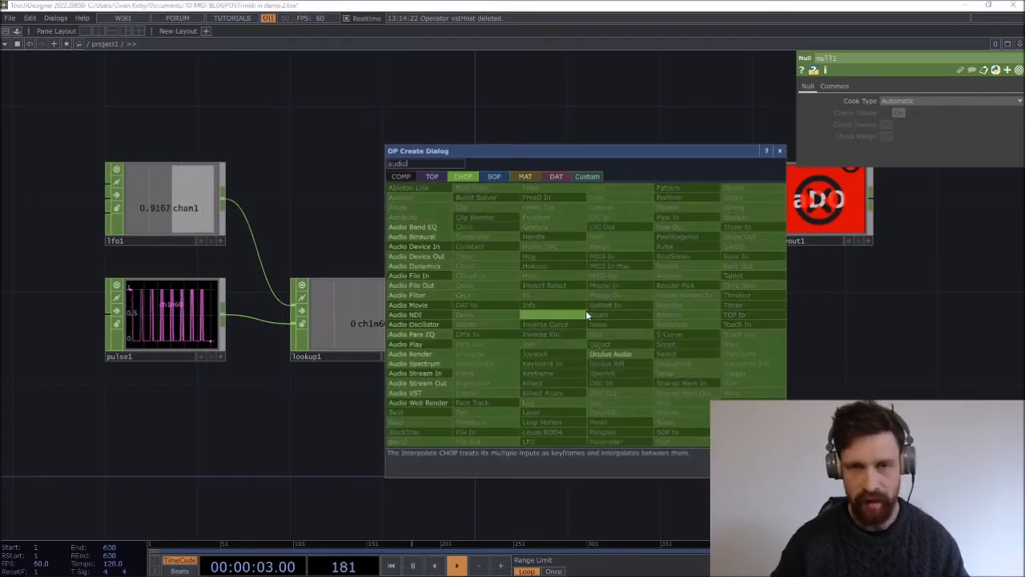
{"action": "key", "text": "BackSpace"}
{"action": "left_click", "coordinate": [426, 279]}
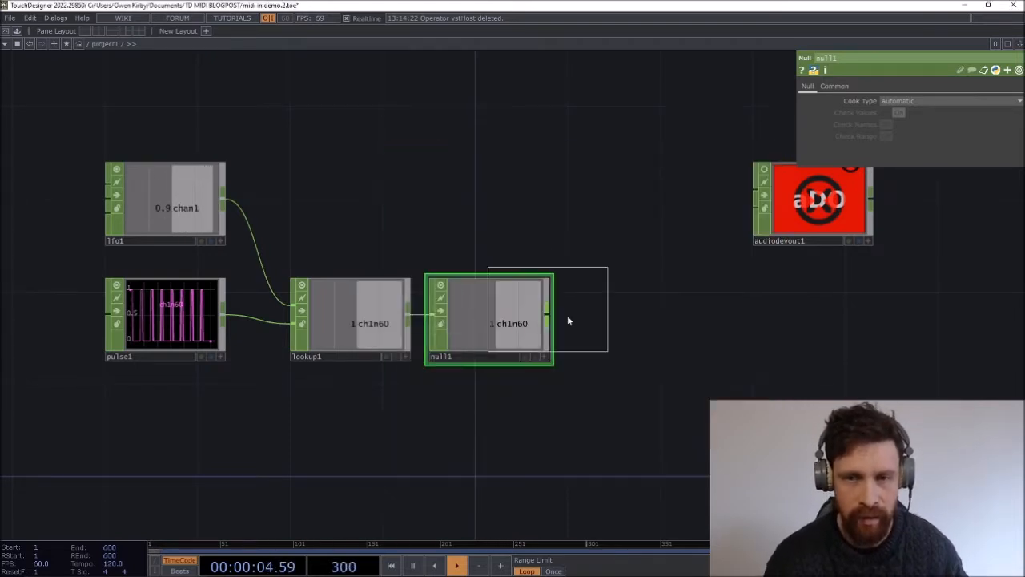
{"action": "left_click", "coordinate": [672, 300]}
- Load the SonarBlackie sample from the TouchDesigner audio samples folder into audiofilein1
{"action": "left_click_drag", "start_coordinate": [517, 327], "coordinate": [559, 223]}
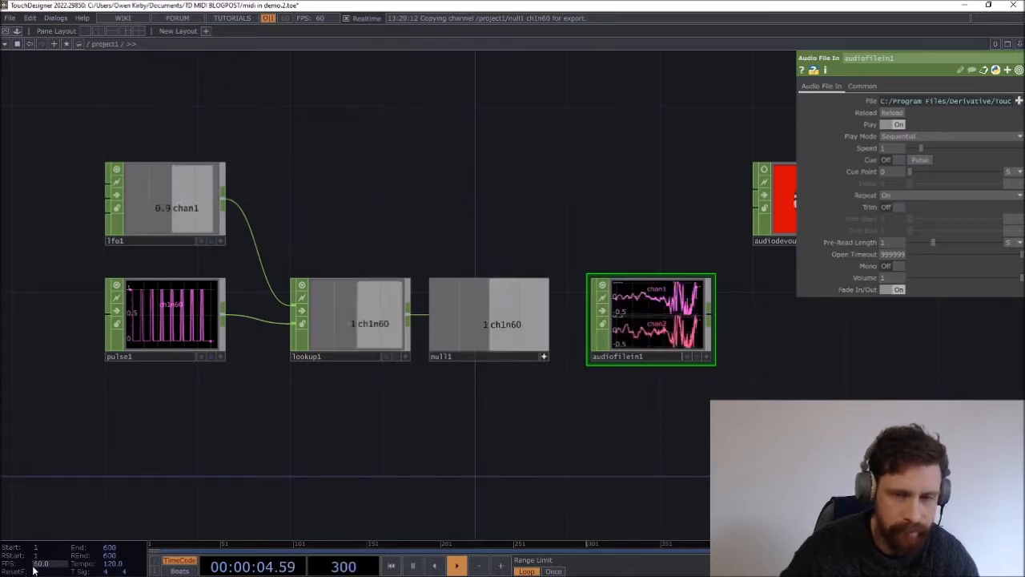
{"action": "left_click", "coordinate": [1018, 101]}
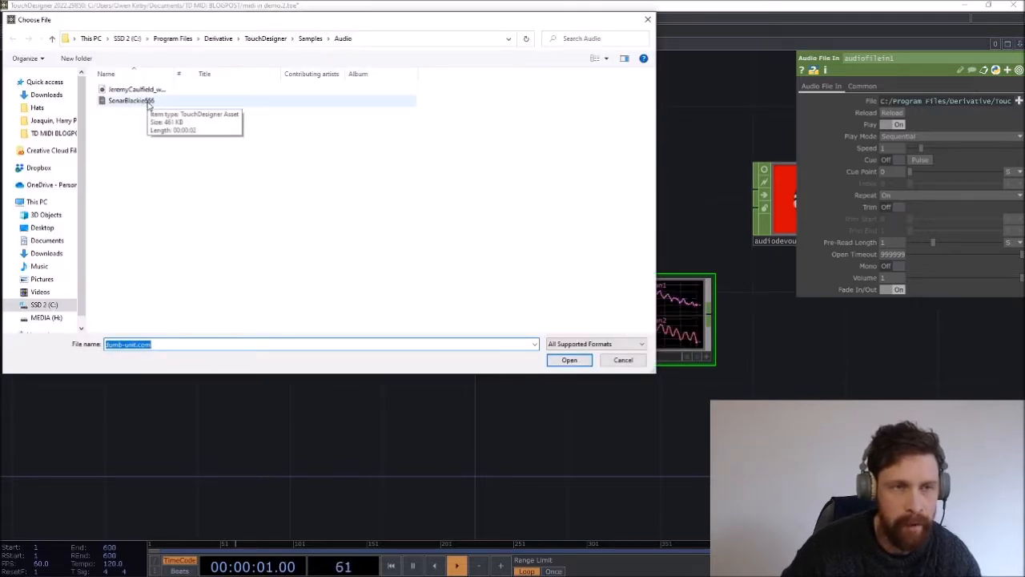
{"action": "double_click", "coordinate": [148, 105]}
- Export null1's ch1n60 channel to audiofilein1's Cue Pulse parameter and set Repeat to Off
{"action": "left_click_drag", "start_coordinate": [542, 228], "coordinate": [421, 277]}
{"action": "left_click_drag", "start_coordinate": [377, 361], "coordinate": [922, 161]}
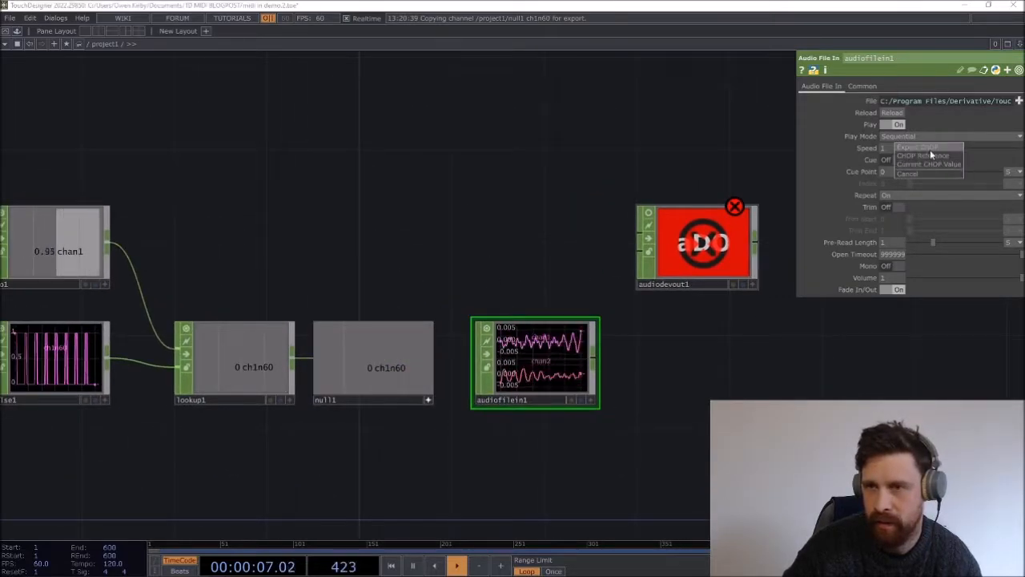
{"action": "left_click", "coordinate": [897, 197]}
{"action": "left_click", "coordinate": [890, 209]}
- Wire audiofilein1 into audiodevout1 and set the audio output volume to about 0.248
{"action": "left_click_drag", "start_coordinate": [740, 357], "coordinate": [668, 366]}
{"action": "left_click_drag", "start_coordinate": [633, 241], "coordinate": [657, 329]}
{"action": "left_click_drag", "start_coordinate": [524, 370], "coordinate": [615, 329]}
{"action": "left_click_drag", "start_coordinate": [909, 171], "coordinate": [938, 173]}
- Turn off Fade In/Out on audiofilein1
{"action": "left_click_drag", "start_coordinate": [514, 220], "coordinate": [697, 205]}
{"action": "left_click", "coordinate": [675, 354]}
{"action": "left_click_drag", "start_coordinate": [592, 250], "coordinate": [639, 257]}
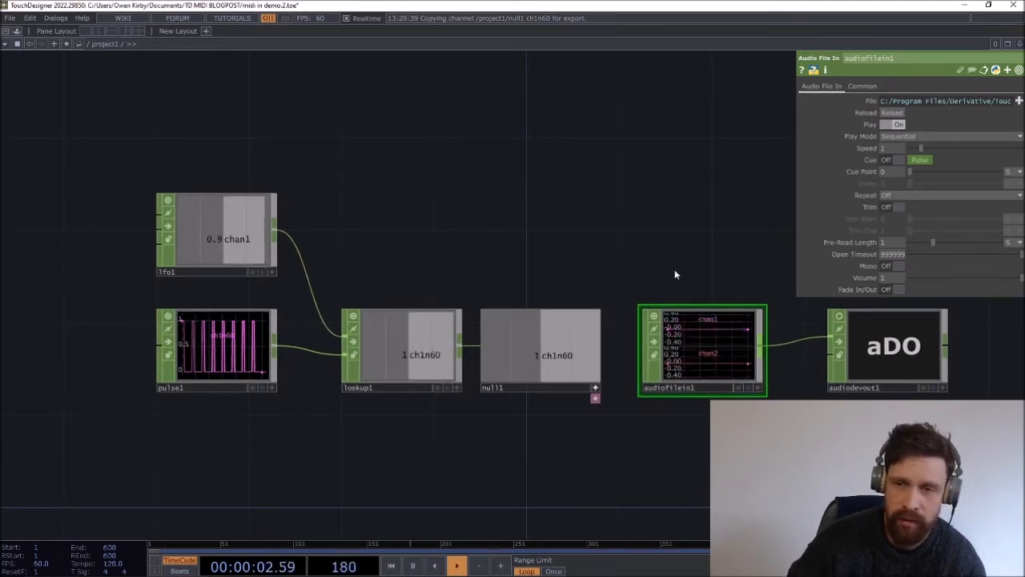
- Set lfo1's frequency to about 1.34 to speed up the triggering
{"action": "left_click", "coordinate": [240, 232]}
{"action": "left_click_drag", "start_coordinate": [931, 124], "coordinate": [934, 126]}
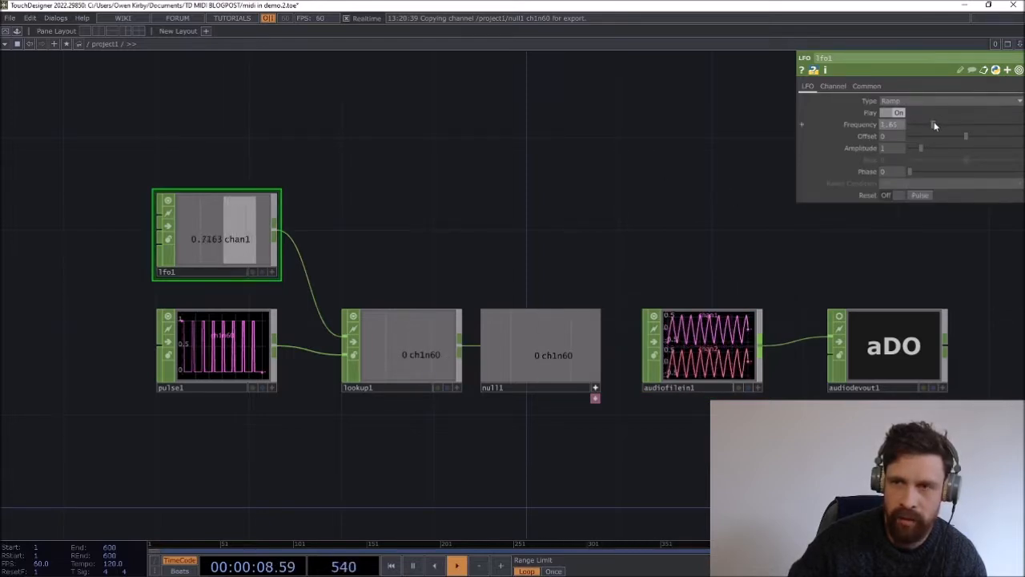
{"action": "left_click_drag", "start_coordinate": [932, 123], "coordinate": [929, 123]}
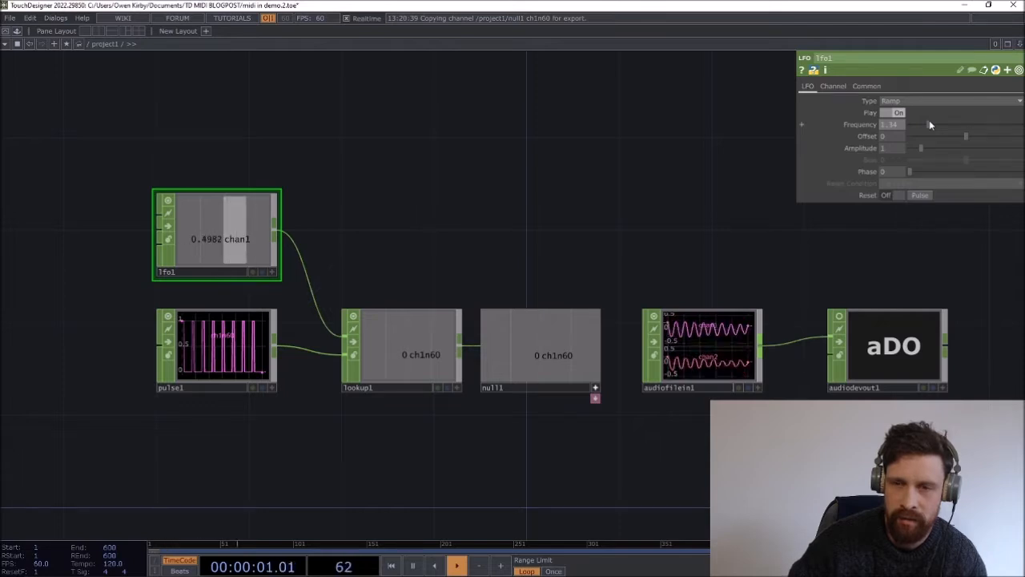
- Switch audiofilein1's cuepulse parameter from the export to constant mode and delete the operator
{"action": "left_click", "coordinate": [685, 334]}
{"action": "left_click_drag", "start_coordinate": [673, 231], "coordinate": [627, 233]}
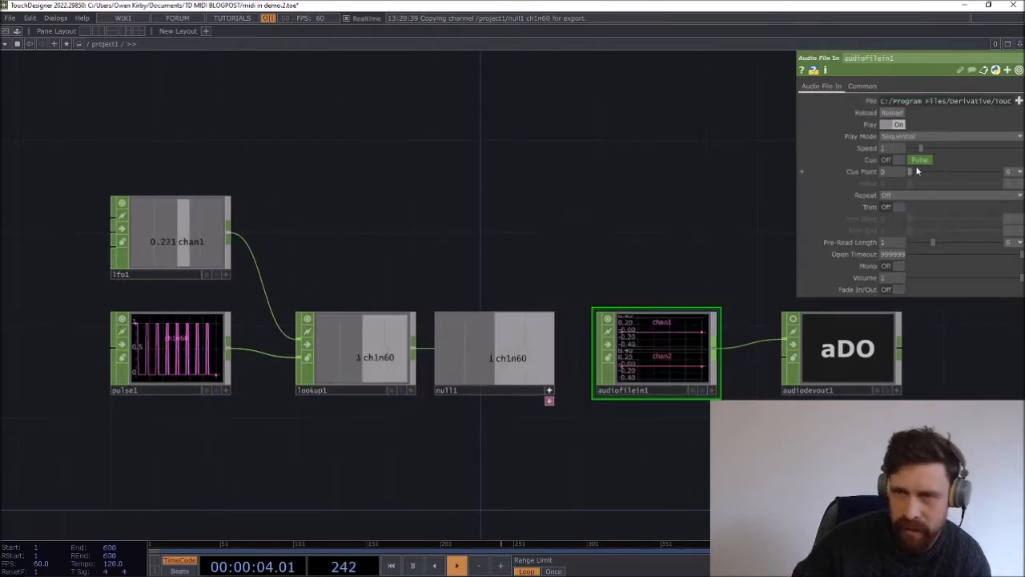
{"action": "left_click", "coordinate": [828, 163]}
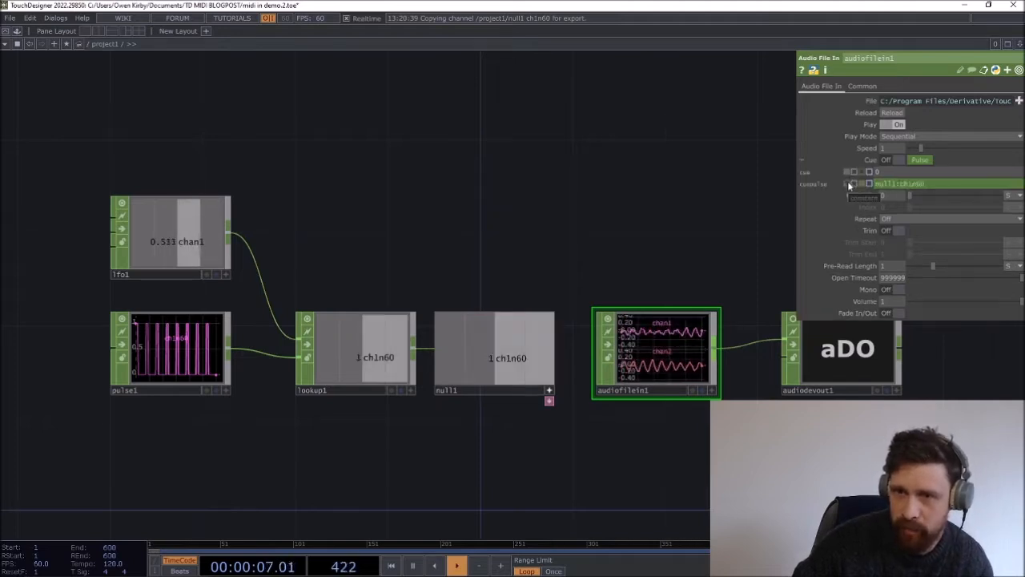
{"action": "left_click", "coordinate": [848, 185]}
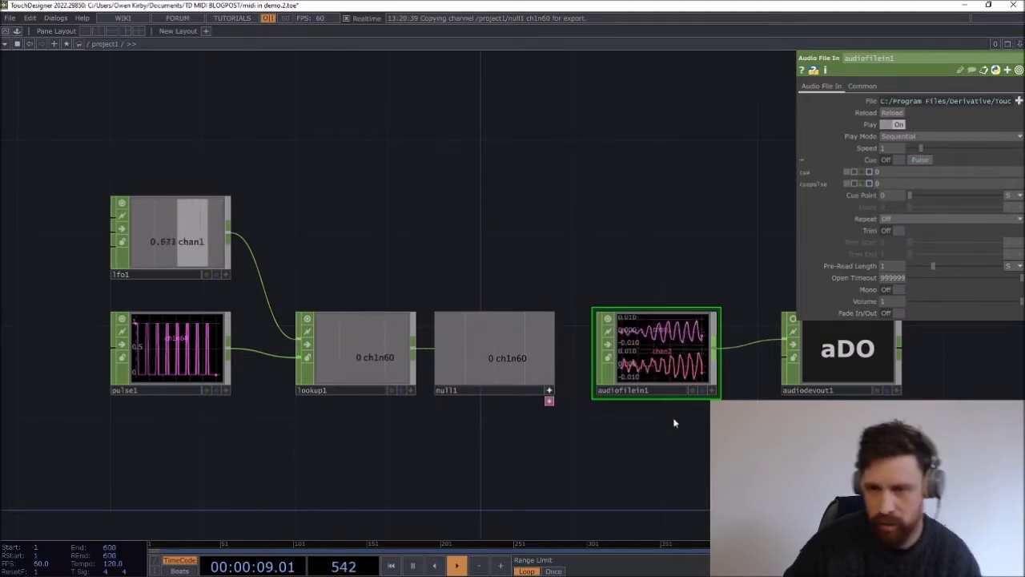
{"action": "key", "text": "Delete"}
- Place the samplePlayback component between null1 and audiodevout1 and wire its output into audiodevout1
{"action": "left_click_drag", "start_coordinate": [653, 280], "coordinate": [693, 267]}
{"action": "scroll", "coordinate": [694, 268], "scroll_direction": "down", "scroll_amount": 5}
{"action": "left_click_drag", "start_coordinate": [451, 273], "coordinate": [675, 257]}
{"action": "scroll", "coordinate": [565, 290], "scroll_direction": "down", "scroll_amount": 5}
{"action": "scroll", "coordinate": [425, 288], "scroll_direction": "up", "scroll_amount": 4}
{"action": "left_click_drag", "start_coordinate": [885, 357], "coordinate": [885, 358]}
{"action": "left_click_drag", "start_coordinate": [706, 396], "coordinate": [361, 458]}
{"action": "left_click_drag", "start_coordinate": [543, 423], "coordinate": [693, 344]}
{"action": "scroll", "coordinate": [781, 353], "scroll_direction": "up", "scroll_amount": 5}
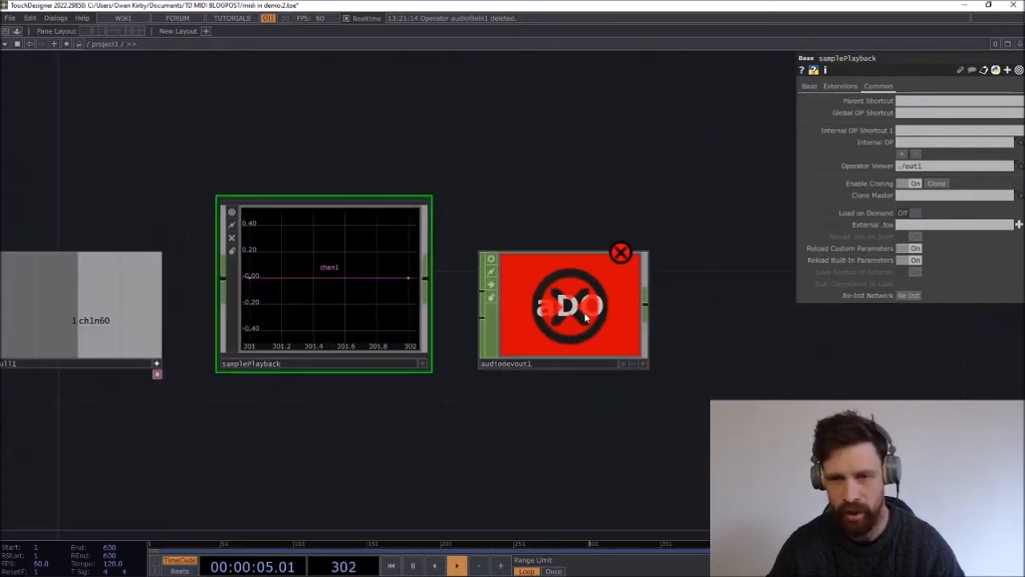
{"action": "mouse_move", "coordinate": [425, 278]}
{"action": "left_mouse_down"}
{"action": "mouse_move", "coordinate": [470, 299]}
{"action": "mouse_move", "coordinate": [483, 294]}
{"action": "left_mouse_up"}
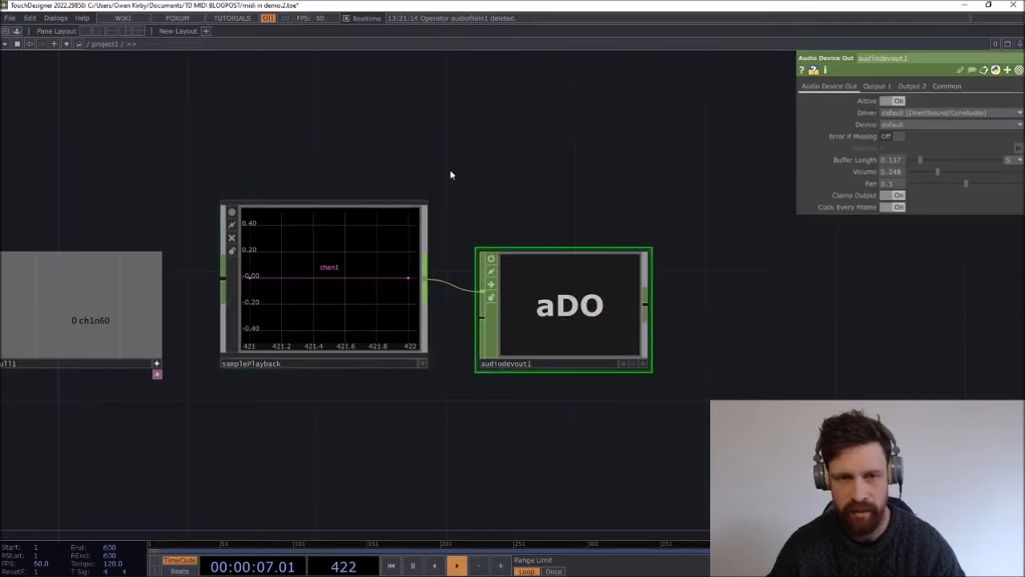
- Look inside samplePlayback and examine the speed, constant, file in and lookup operators, including the constant's sample rate
{"action": "left_click_drag", "start_coordinate": [450, 173], "coordinate": [606, 139]}
{"action": "scroll", "coordinate": [519, 250], "scroll_direction": "up", "scroll_amount": 3}
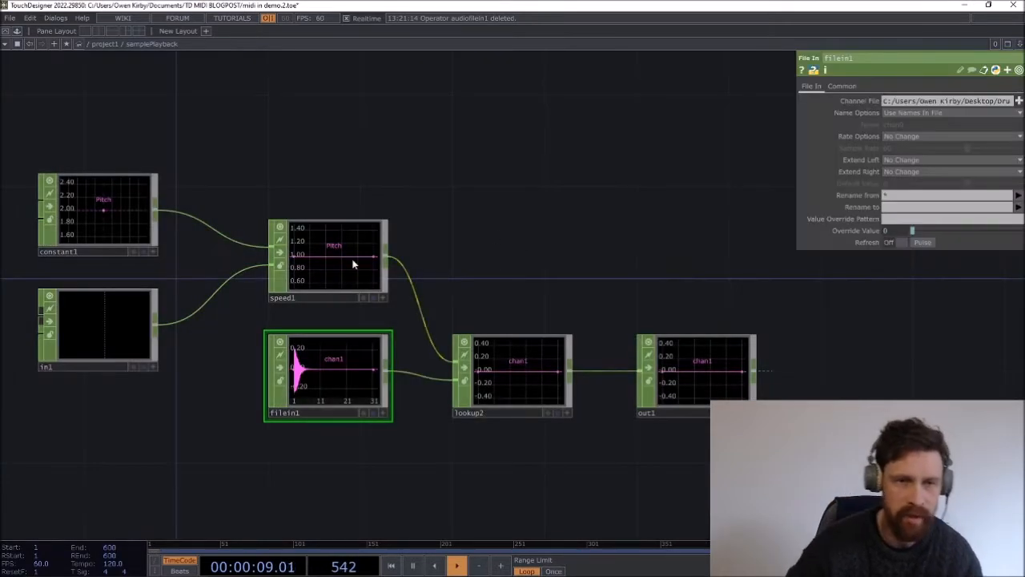
{"action": "left_click", "coordinate": [317, 265]}
{"action": "left_click", "coordinate": [79, 209]}
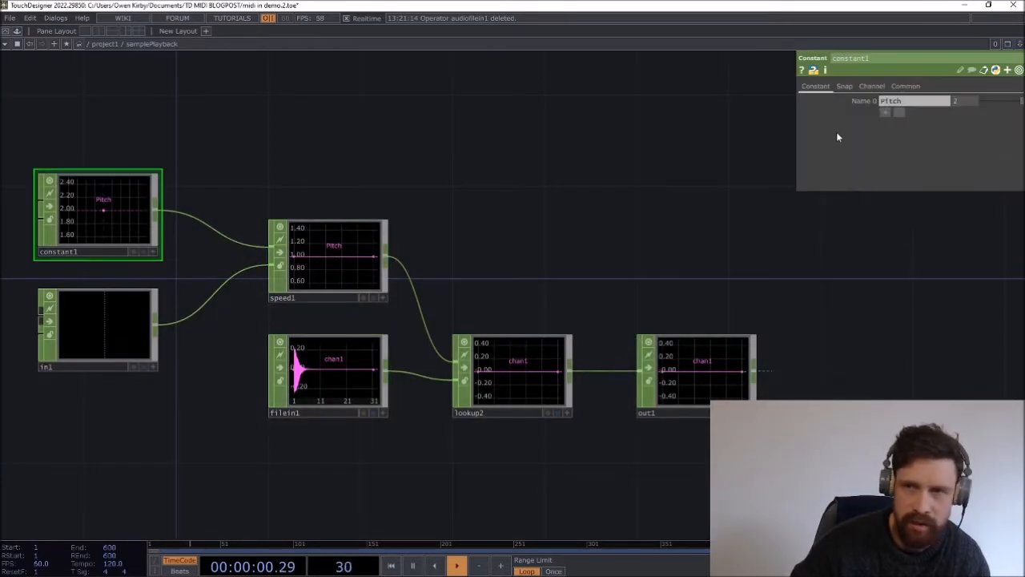
{"action": "left_click", "coordinate": [903, 85]}
{"action": "left_click", "coordinate": [872, 86]}
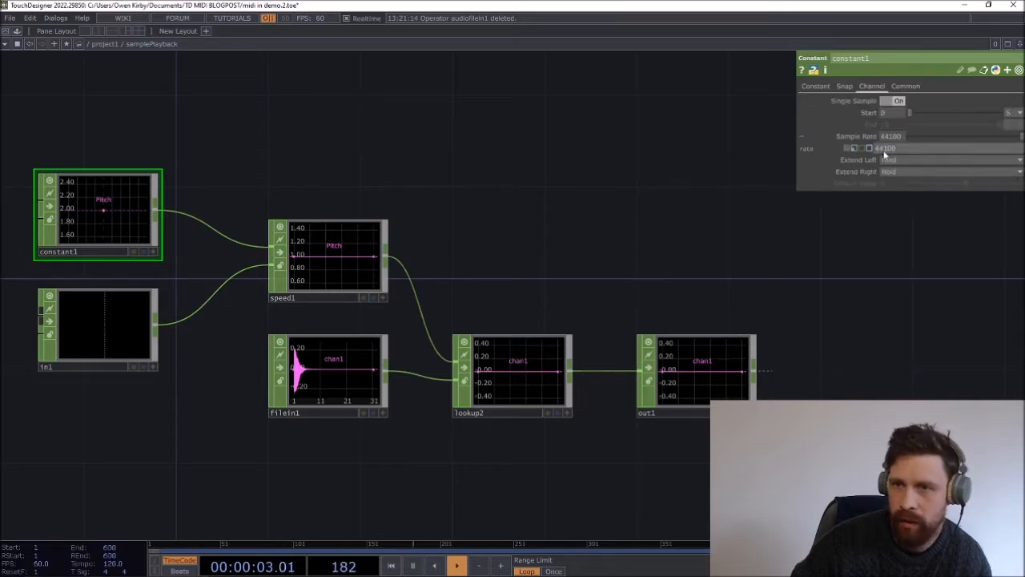
{"action": "left_click_drag", "start_coordinate": [491, 168], "coordinate": [566, 162]}
{"action": "left_click", "coordinate": [404, 346]}
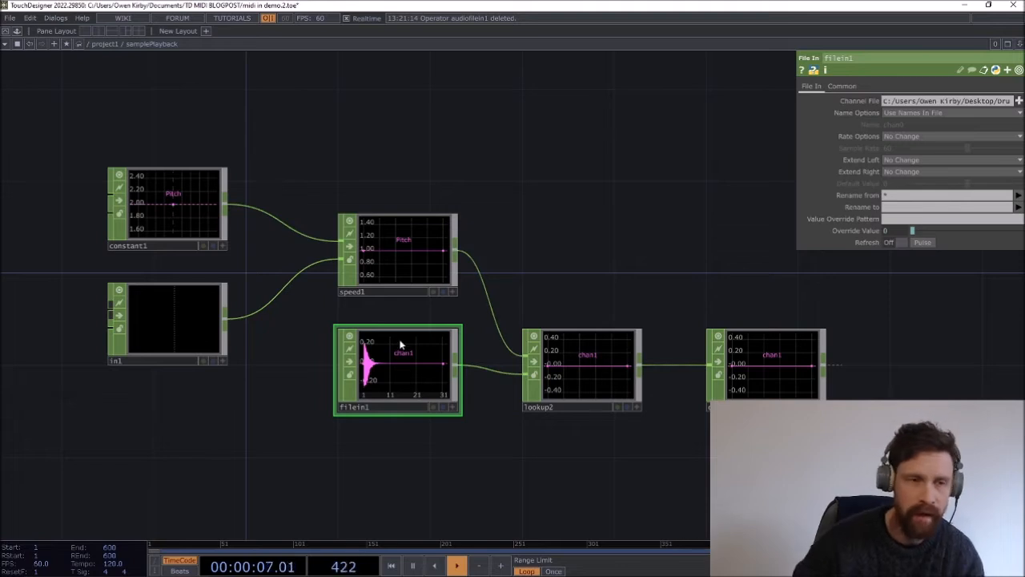
{"action": "left_click", "coordinate": [619, 379]}
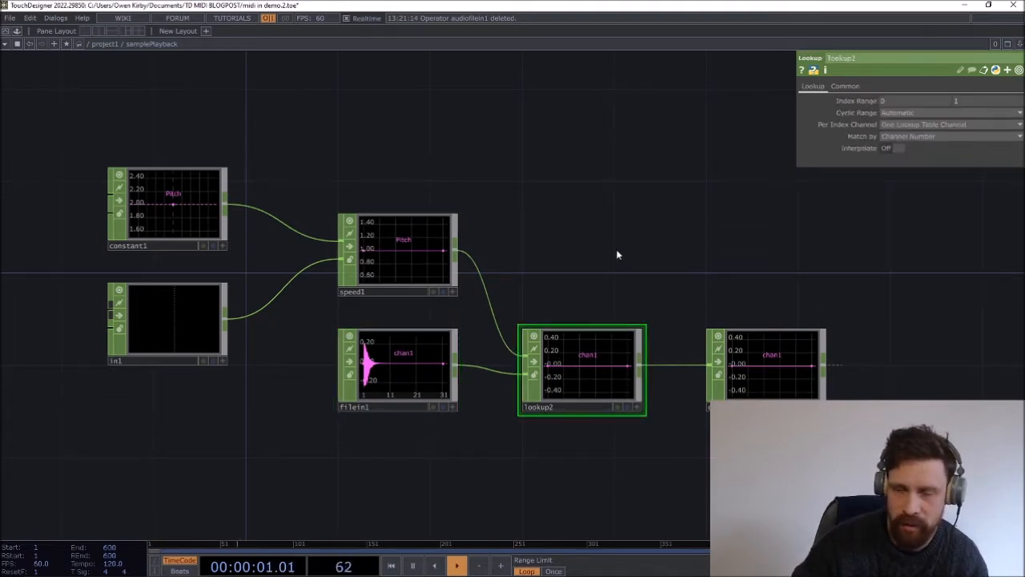
- In the project network, connect null1 to samplePlayback and set lfo1's frequency to about 1.35
{"action": "key", "text": "u"}
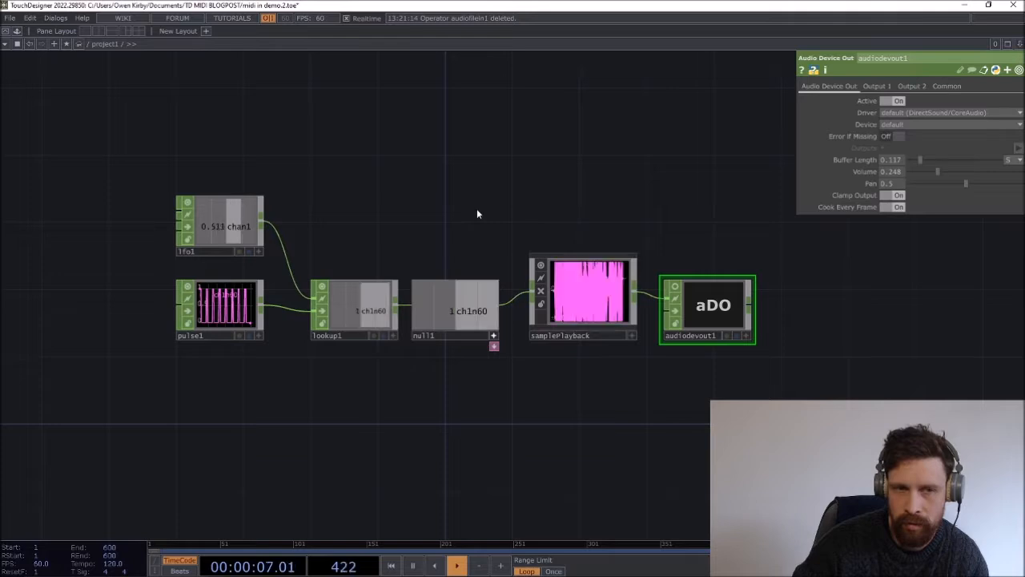
{"action": "left_click", "coordinate": [223, 226]}
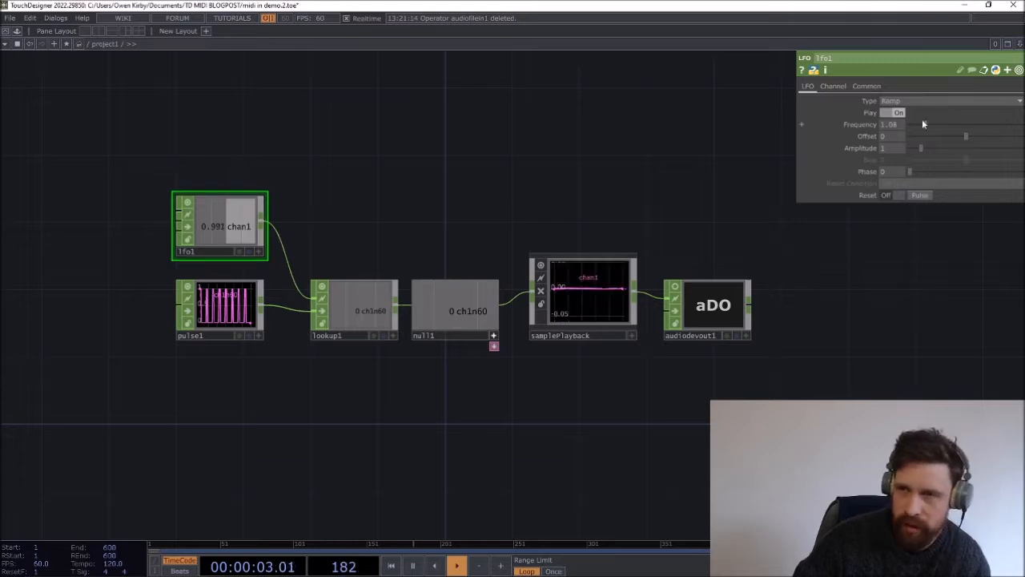
{"action": "left_click_drag", "start_coordinate": [924, 128], "coordinate": [929, 124]}
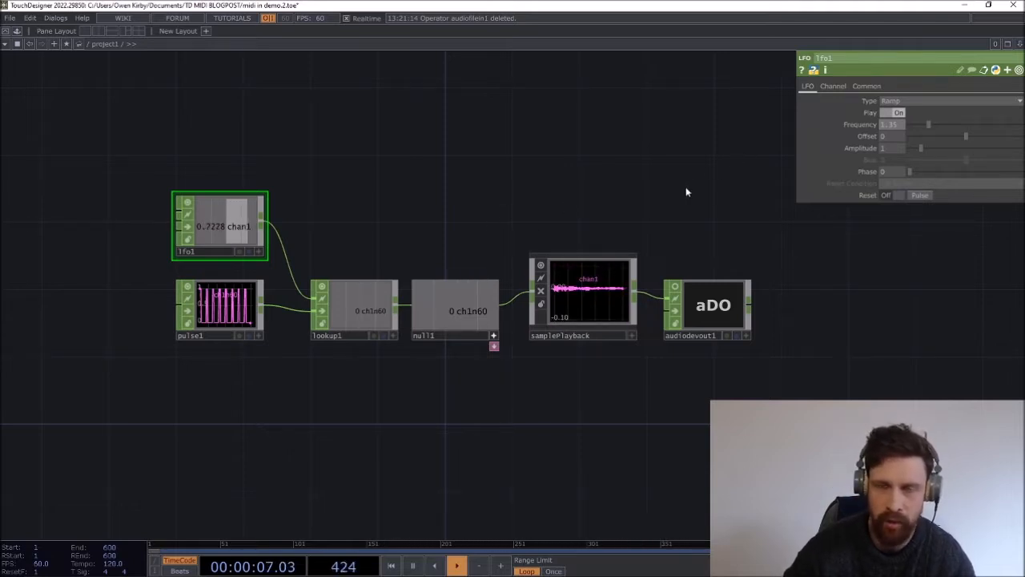
- Set audiodevout1's volume to 0 and lfo1's channel sample rate to 480
{"action": "left_click", "coordinate": [723, 309]}
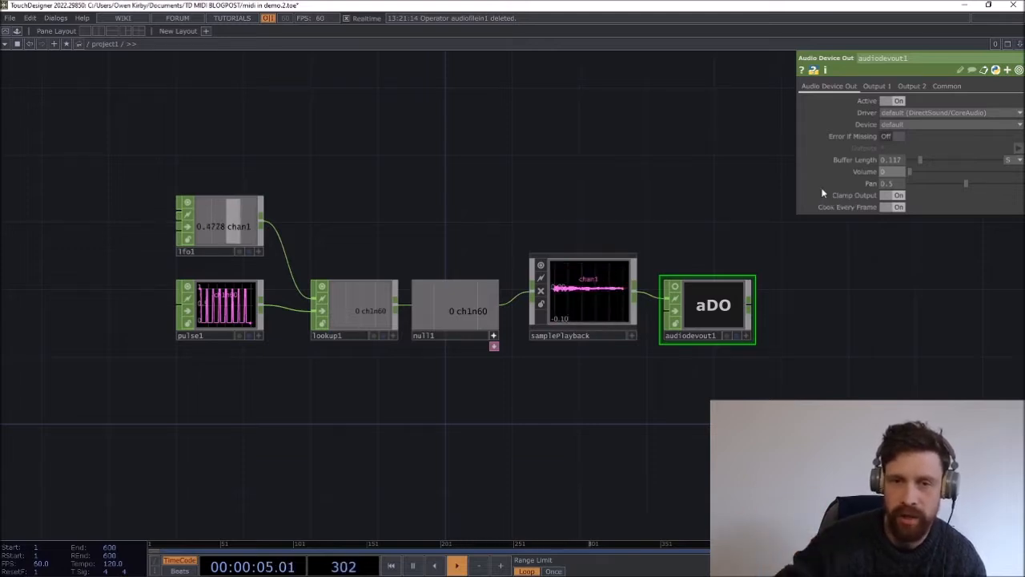
{"action": "left_click", "coordinate": [235, 205]}
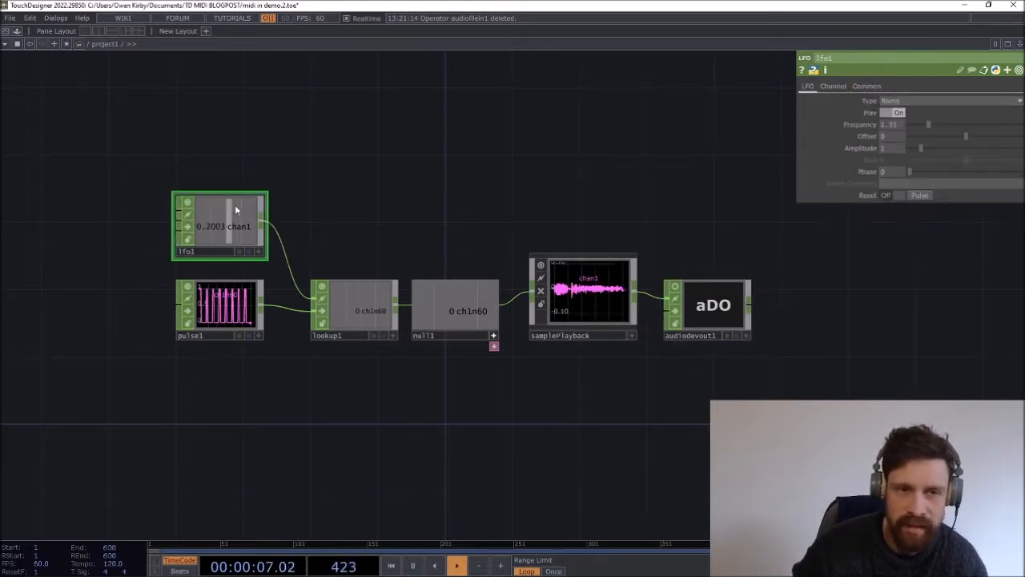
{"action": "left_click", "coordinate": [832, 86]}
{"action": "left_click", "coordinate": [851, 113]}
{"action": "left_click", "coordinate": [847, 124]}
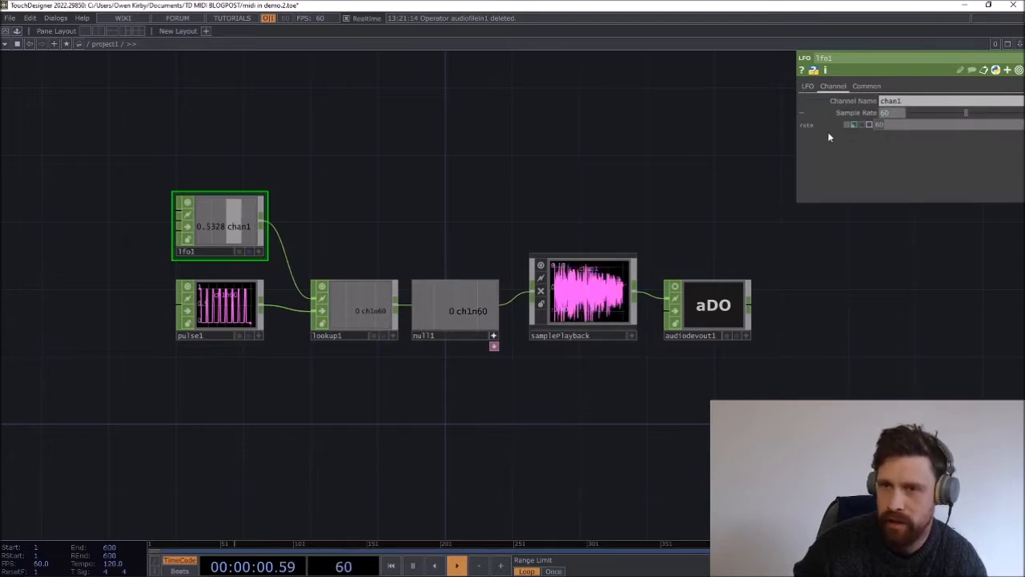
{"action": "type", "text": "480"}
{"action": "key", "text": "Return"}
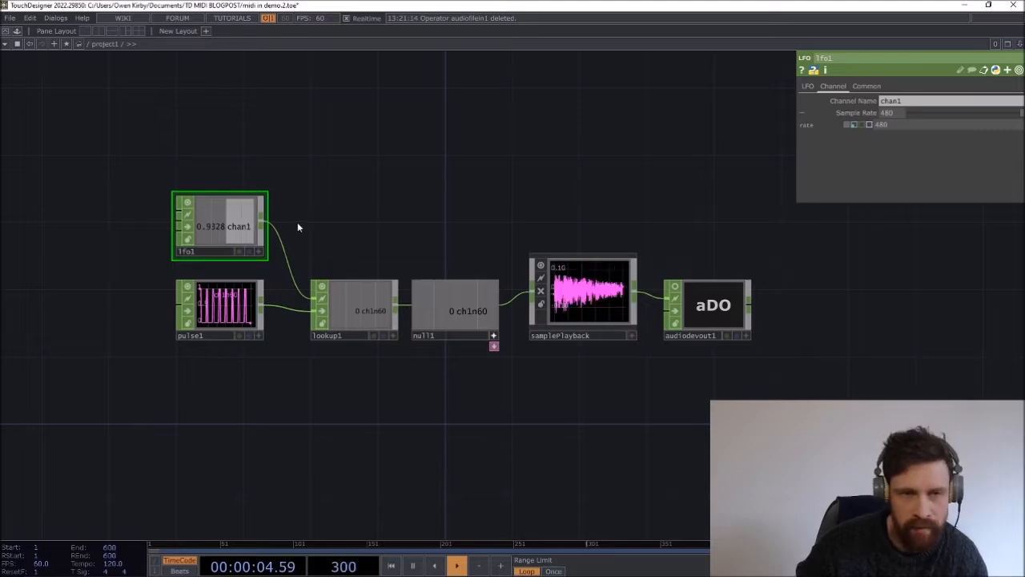
- Try lfo1's channel sample rate at 60 while watching samplePlayback's waveform, and restore it to 480
{"action": "left_click", "coordinate": [578, 289]}
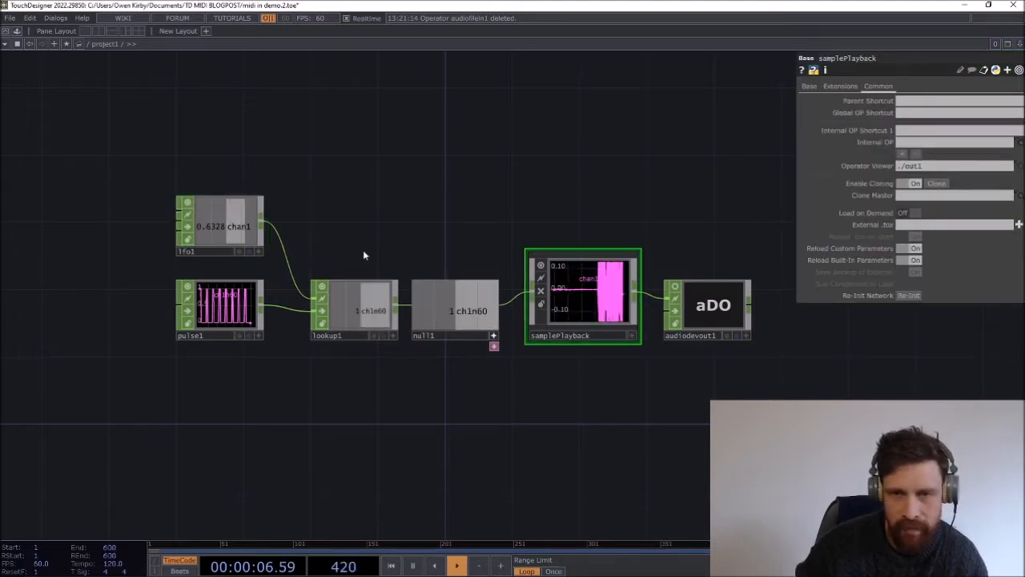
{"action": "left_click", "coordinate": [229, 221]}
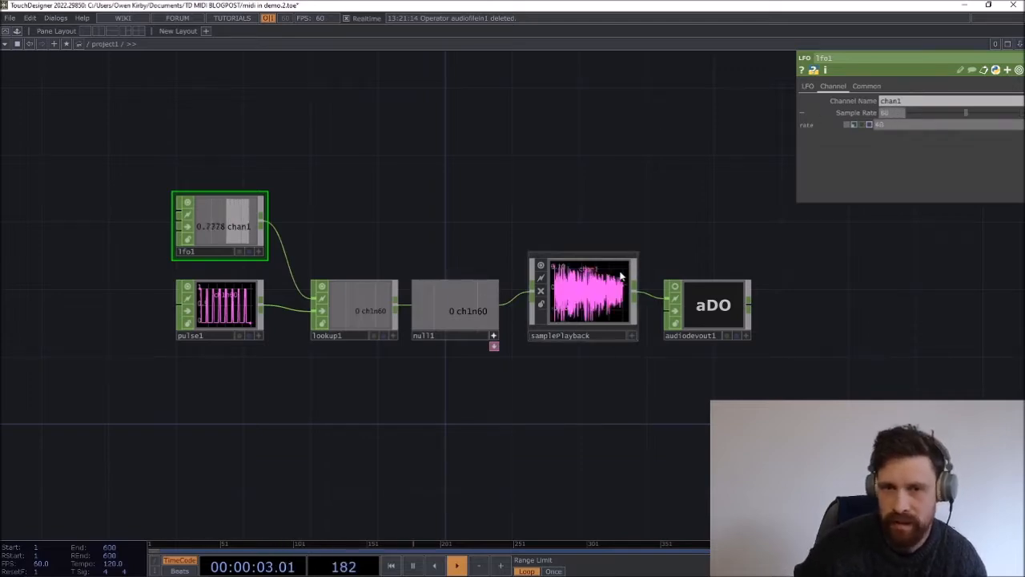
{"action": "scroll", "coordinate": [589, 280], "scroll_direction": "up", "scroll_amount": 5}
{"action": "scroll", "coordinate": [525, 325], "scroll_direction": "down", "scroll_amount": 6}
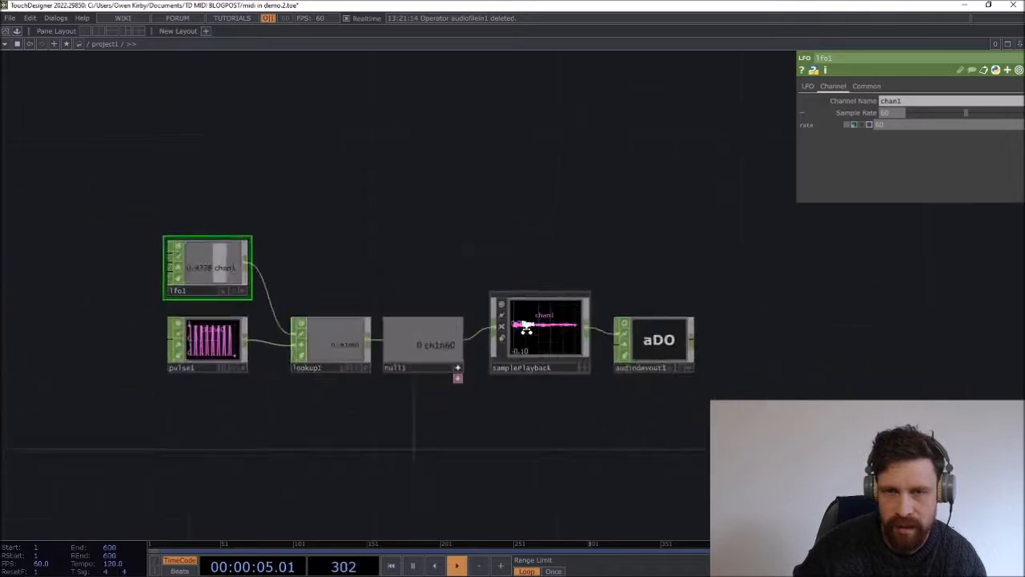
{"action": "scroll", "coordinate": [489, 307], "scroll_direction": "up", "scroll_amount": 3}
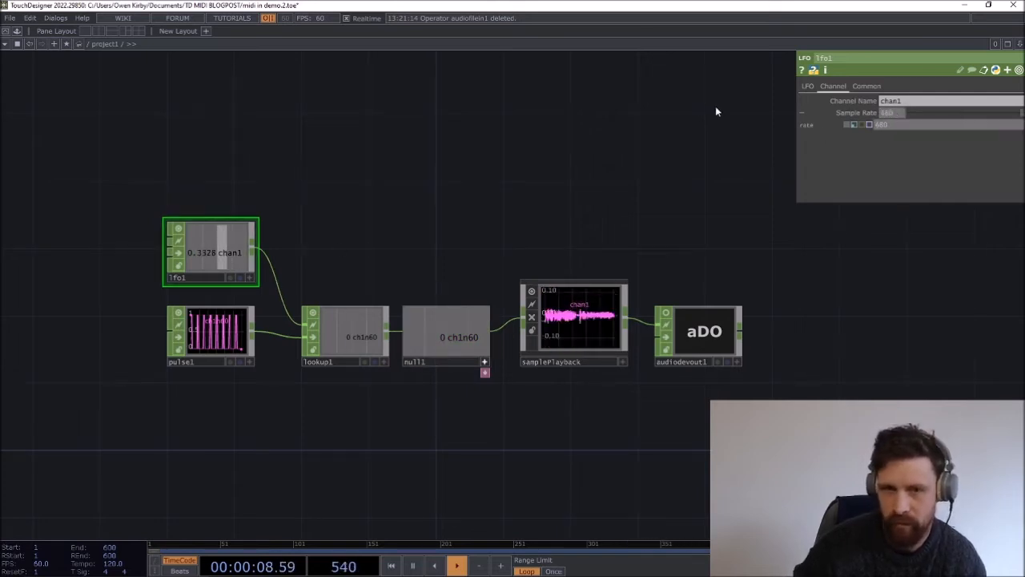
- Set audiodevout1's volume to about 0.314 and lfo1's frequency to about 1.71
{"action": "left_click", "coordinate": [703, 332]}
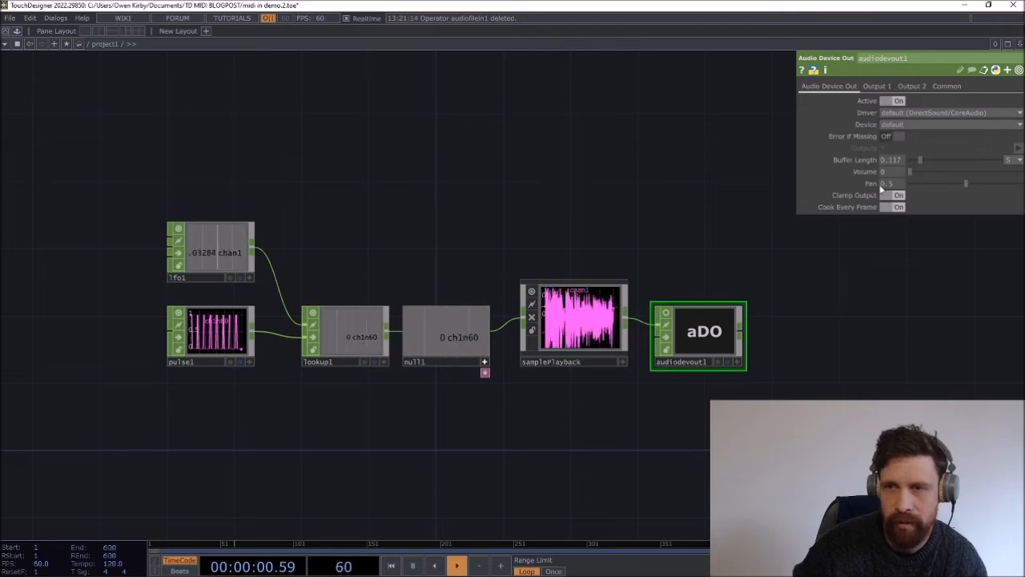
{"action": "left_click_drag", "start_coordinate": [911, 174], "coordinate": [946, 171]}
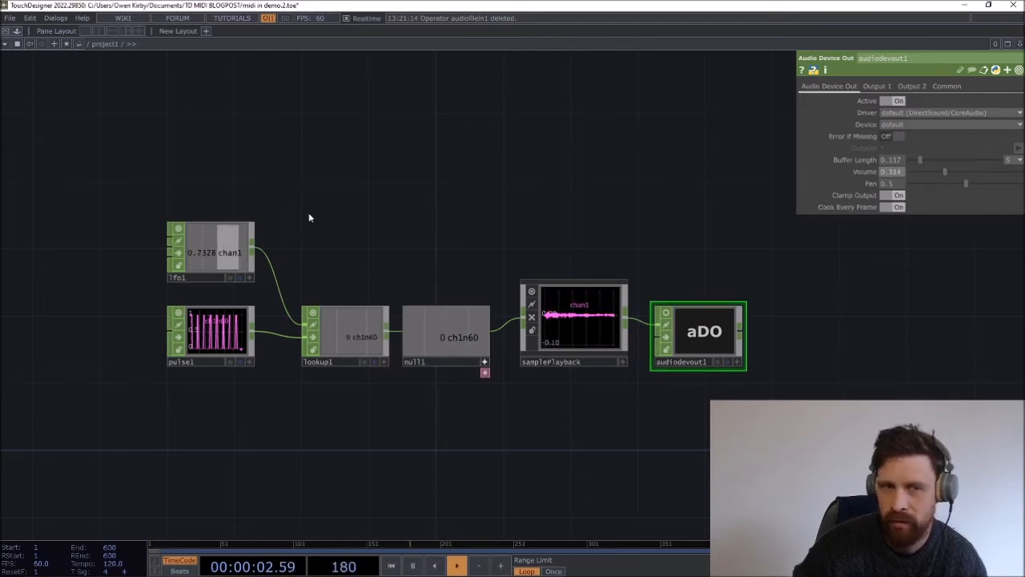
{"action": "left_click", "coordinate": [216, 244]}
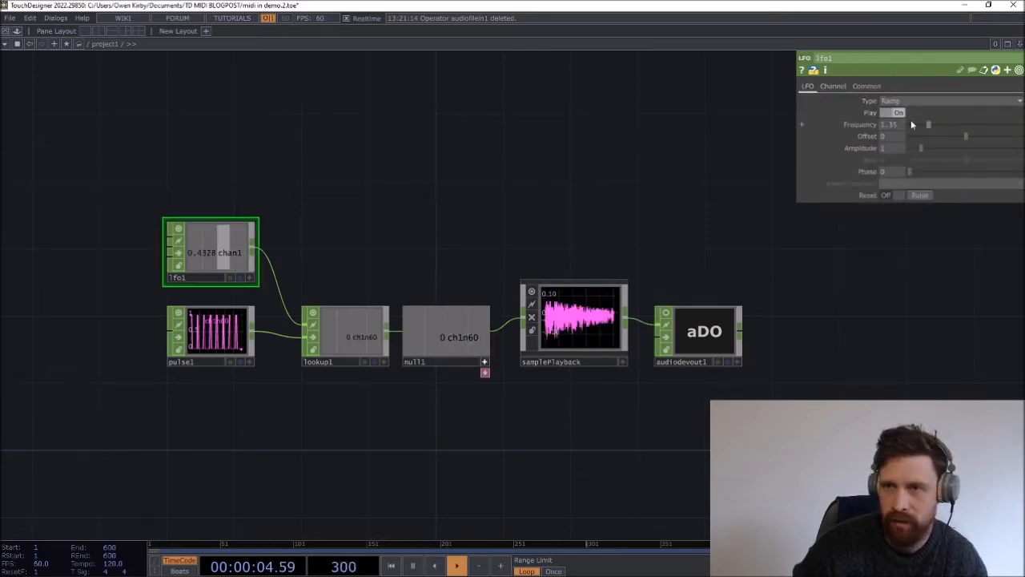
{"action": "left_click_drag", "start_coordinate": [931, 127], "coordinate": [973, 124]}
{"action": "left_click_drag", "start_coordinate": [950, 124], "coordinate": [935, 124]}
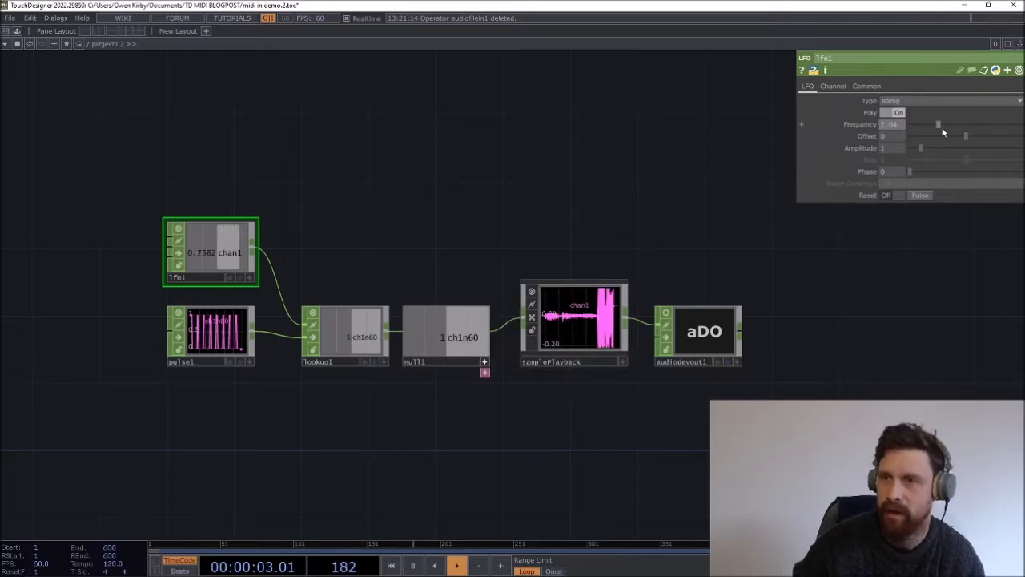
{"action": "left_click_drag", "start_coordinate": [947, 126], "coordinate": [934, 125]}
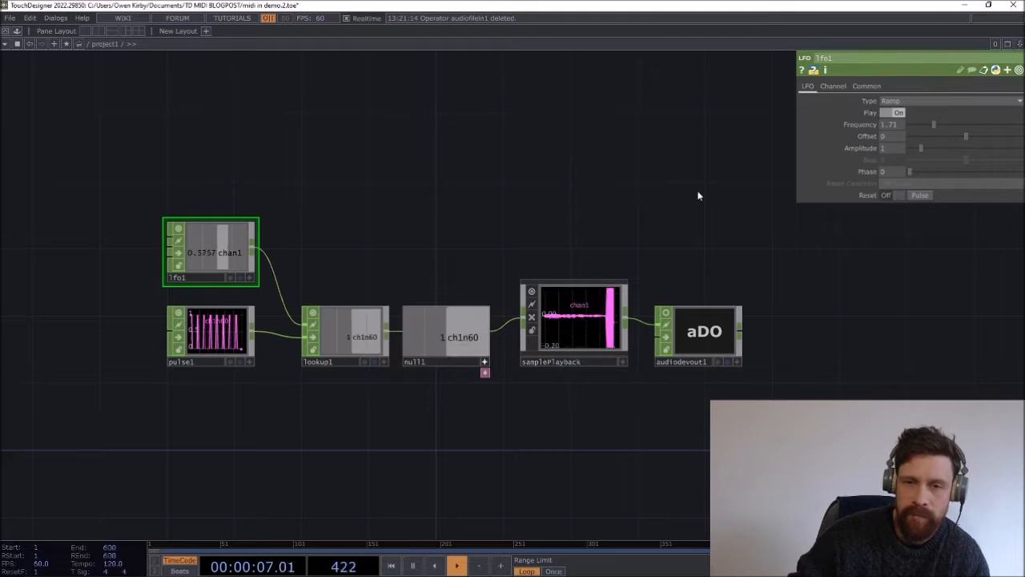
- Examine lfo1's operator info, including its sample rate and the samples covered in each time slice
{"action": "left_click_drag", "start_coordinate": [465, 238], "coordinate": [482, 255]}
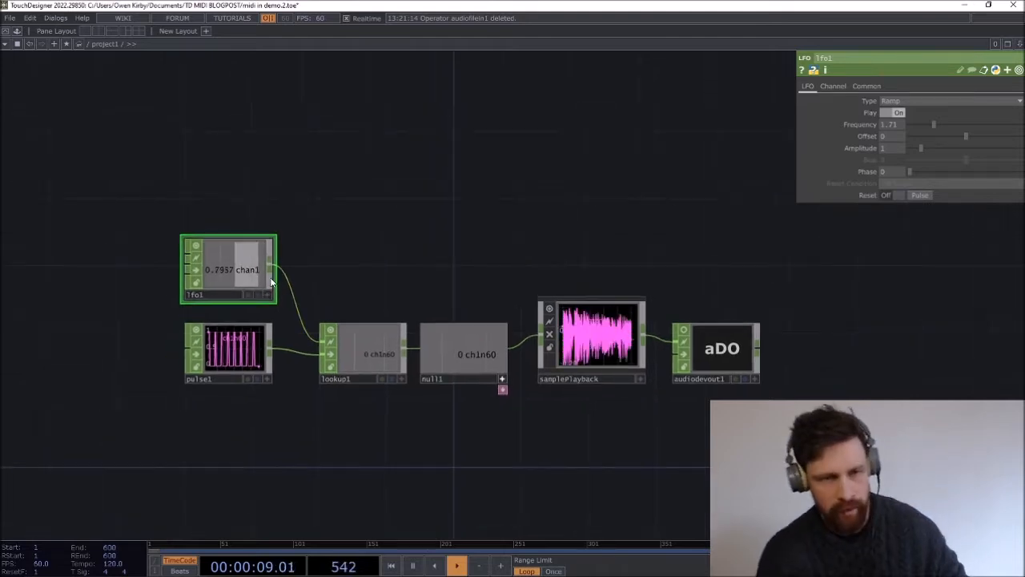
{"action": "left_click", "coordinate": [718, 330]}
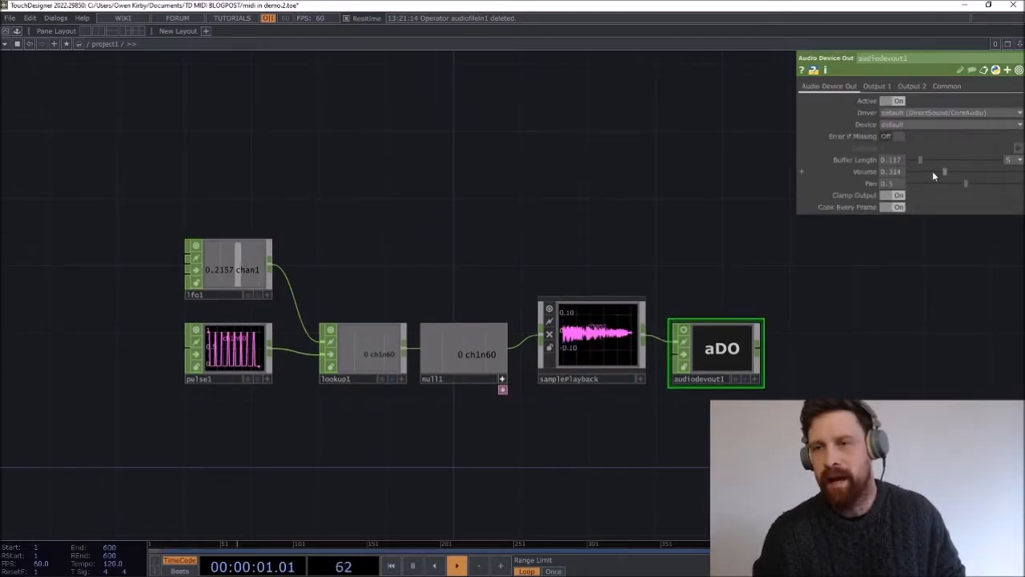
{"action": "left_click", "coordinate": [227, 272]}
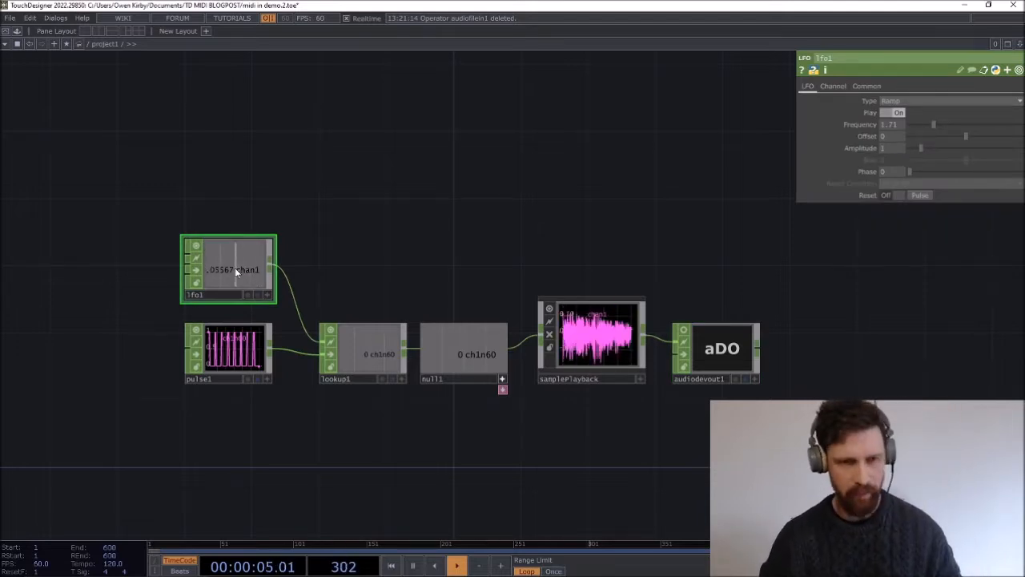
{"action": "scroll", "coordinate": [234, 269], "scroll_direction": "up", "scroll_amount": 2}
{"action": "middle_click", "coordinate": [236, 271]}
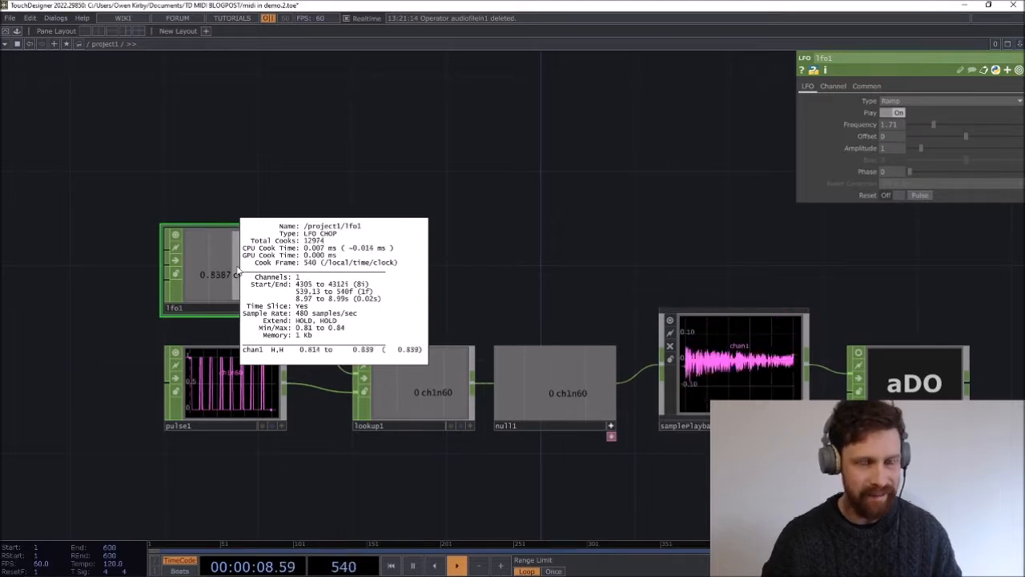
- Add a Trail CHOP above null1 and set its window length to 8 samples
{"action": "key", "text": "Tab"}
{"action": "type", "text": "trail"}
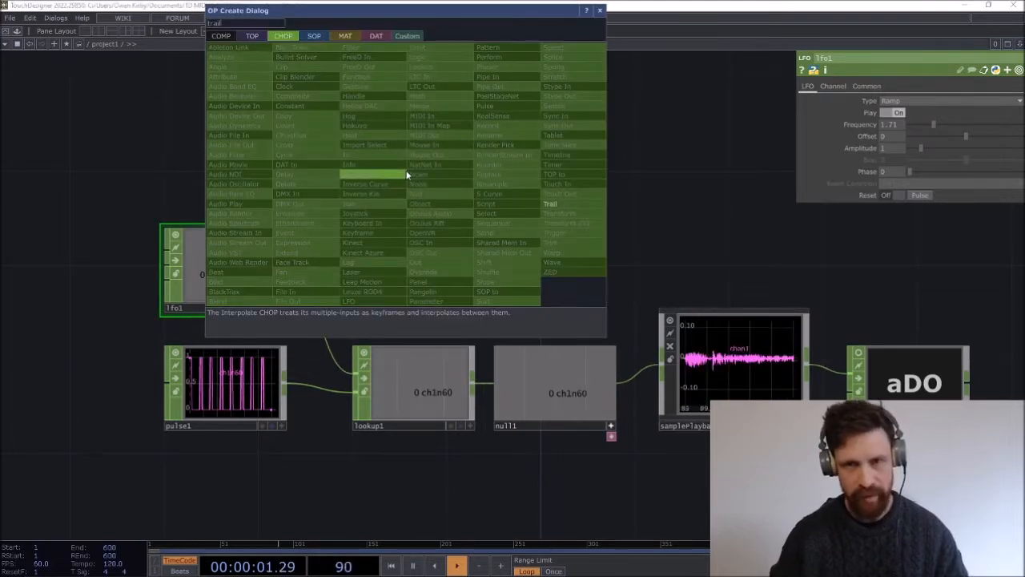
{"action": "left_click", "coordinate": [550, 203]}
{"action": "left_click", "coordinate": [561, 200]}
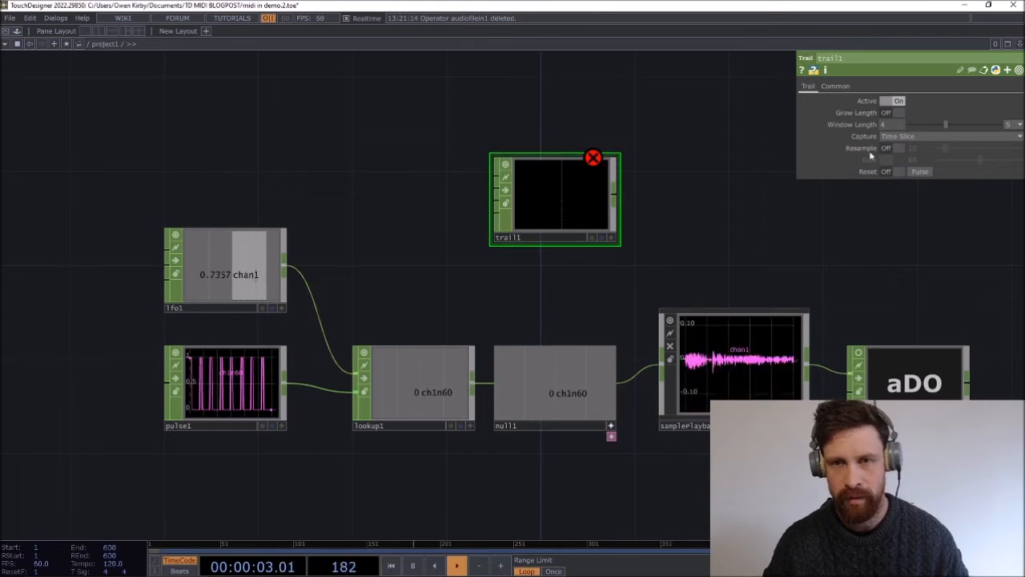
{"action": "left_click", "coordinate": [1014, 124]}
{"action": "left_click", "coordinate": [916, 137]}
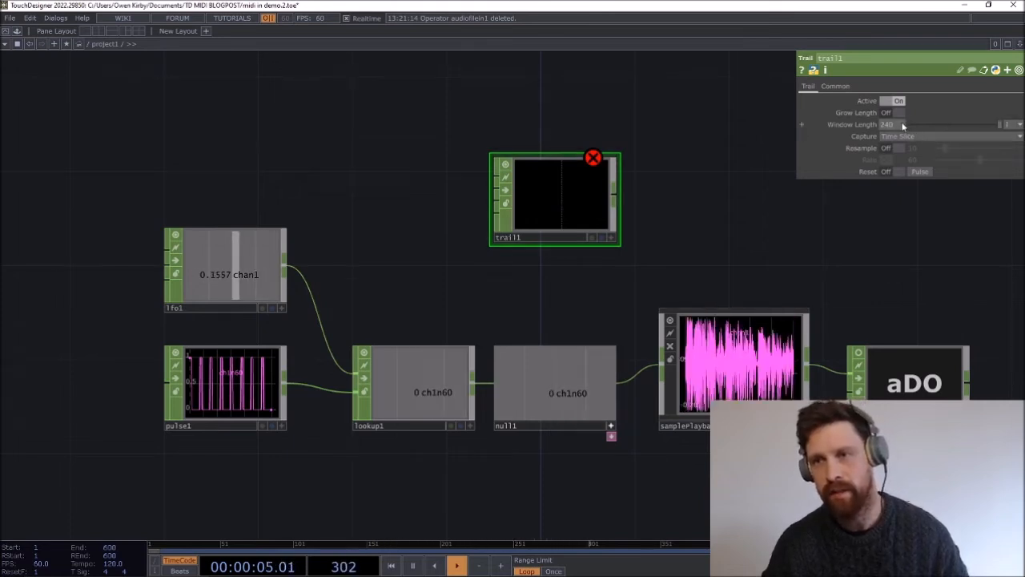
{"action": "type", "text": "8"}
{"action": "key", "text": "Return"}
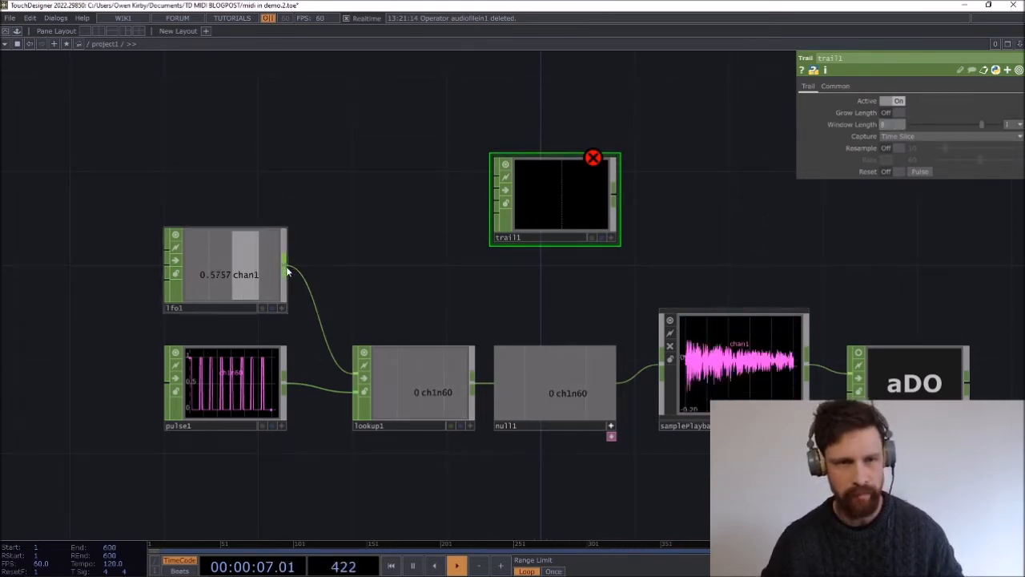
- Connect lfo1 to trail1, replace that input with lookup1's output, and examine the resulting pulse graph
{"action": "left_click", "coordinate": [490, 184]}
{"action": "left_click_drag", "start_coordinate": [527, 206], "coordinate": [456, 230]}
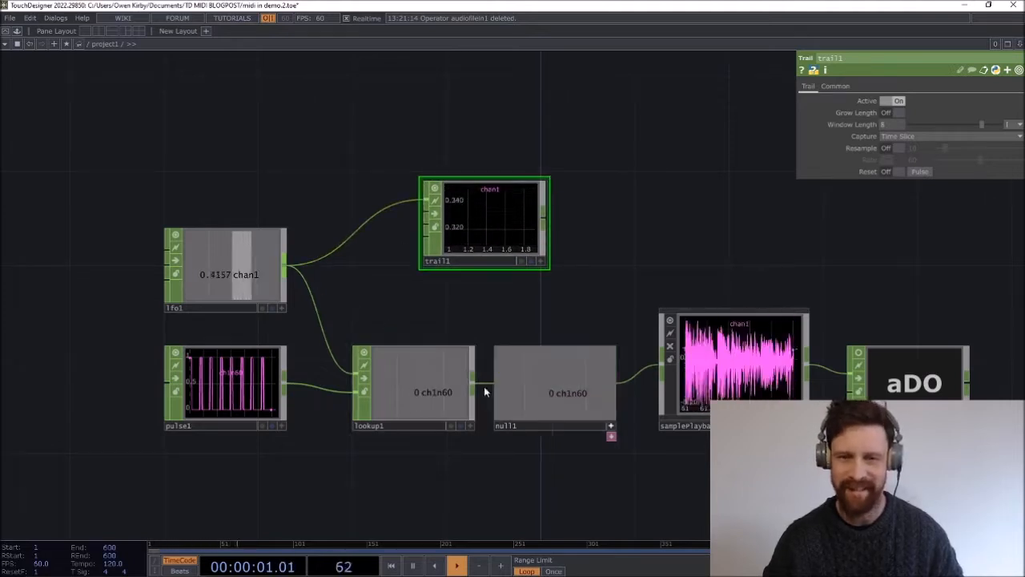
{"action": "left_click_drag", "start_coordinate": [475, 372], "coordinate": [424, 200]}
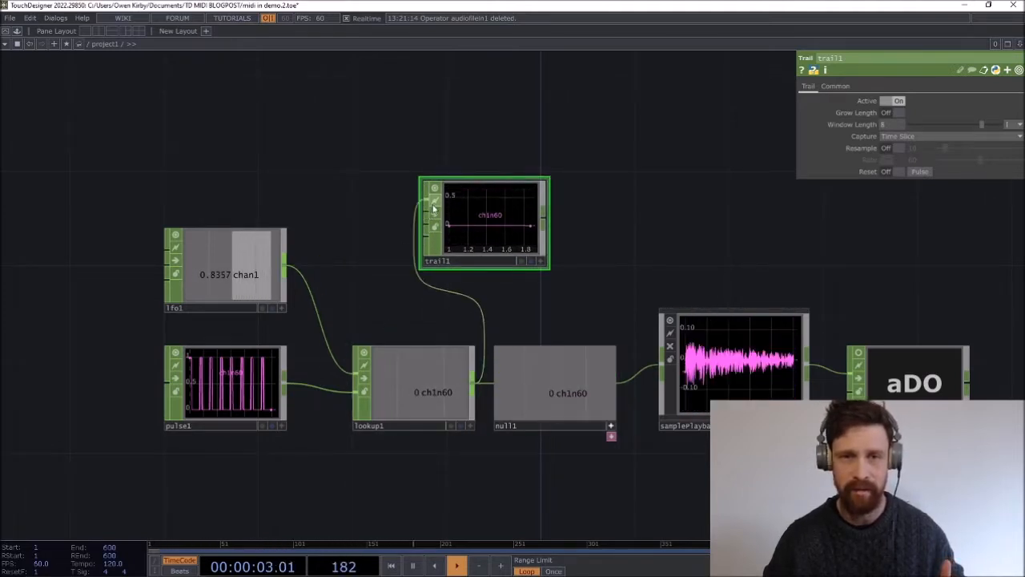
{"action": "scroll", "coordinate": [482, 218], "scroll_direction": "up", "scroll_amount": 1}
{"action": "scroll", "coordinate": [482, 218], "scroll_direction": "up", "scroll_amount": 3}
{"action": "left_click_drag", "start_coordinate": [481, 220], "coordinate": [515, 304]}
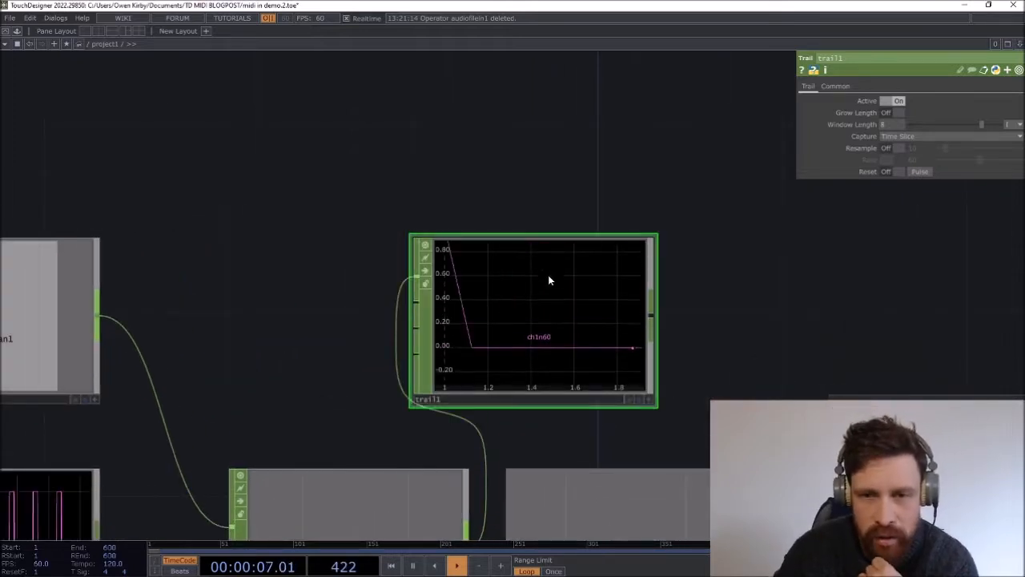
{"action": "scroll", "coordinate": [733, 264], "scroll_direction": "down", "scroll_amount": 3}
{"action": "scroll", "coordinate": [667, 292], "scroll_direction": "up", "scroll_amount": 3}
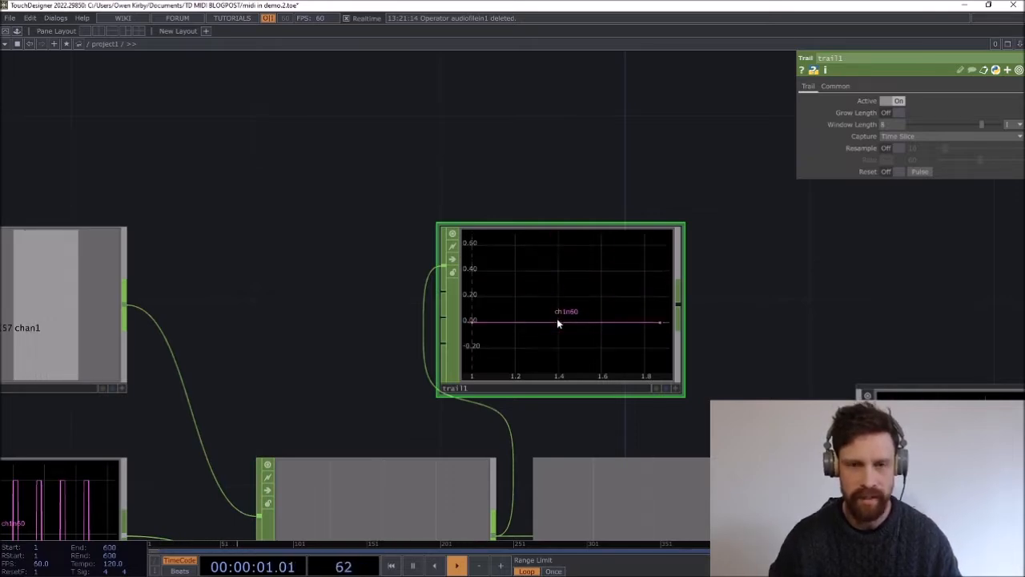
- Set lfo1's channel sample rate to 60
{"action": "scroll", "coordinate": [556, 318], "scroll_direction": "down", "scroll_amount": 2}
{"action": "left_click", "coordinate": [196, 319]}
{"action": "left_click", "coordinate": [835, 87]}
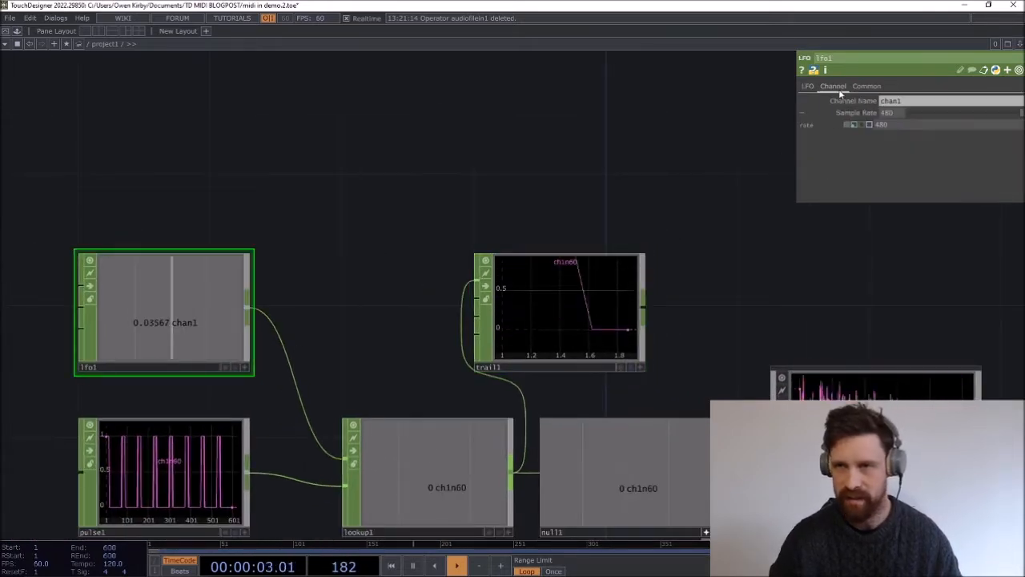
{"action": "type", "text": "60"}
{"action": "key", "text": "Return"}
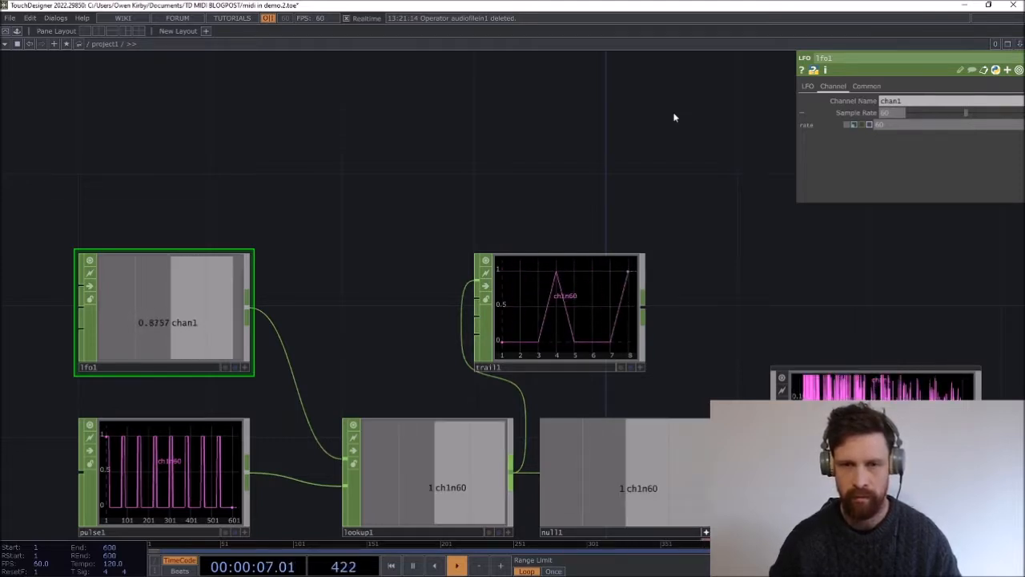
- Shift trail1 slightly away from lfo1 and examine the pulse samples in its graph up close
{"action": "left_click", "coordinate": [591, 293]}
{"action": "left_click_drag", "start_coordinate": [591, 293], "coordinate": [618, 293]}
{"action": "middle_click", "coordinate": [602, 302]}
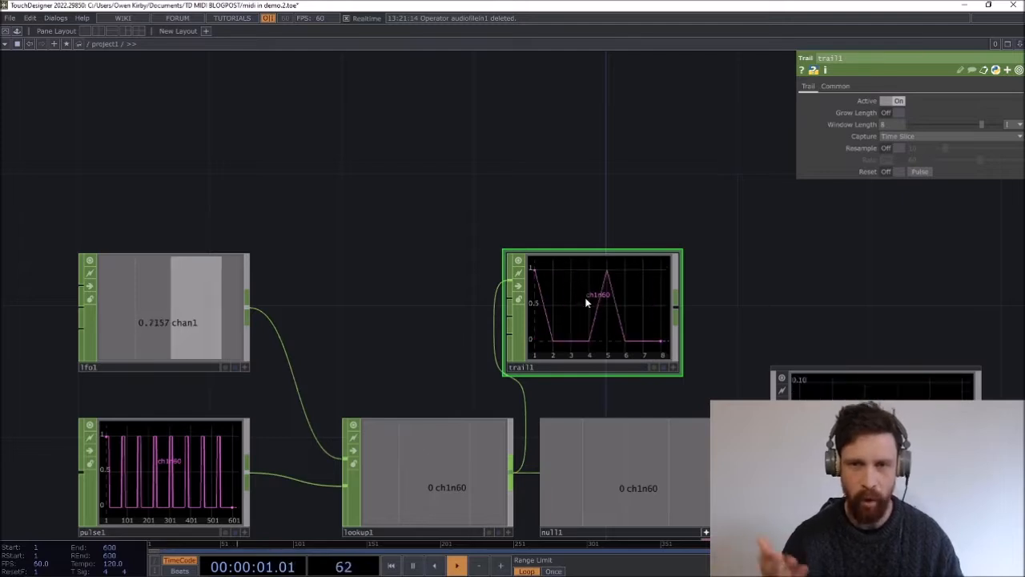
{"action": "scroll", "coordinate": [617, 282], "scroll_direction": "up", "scroll_amount": 5}
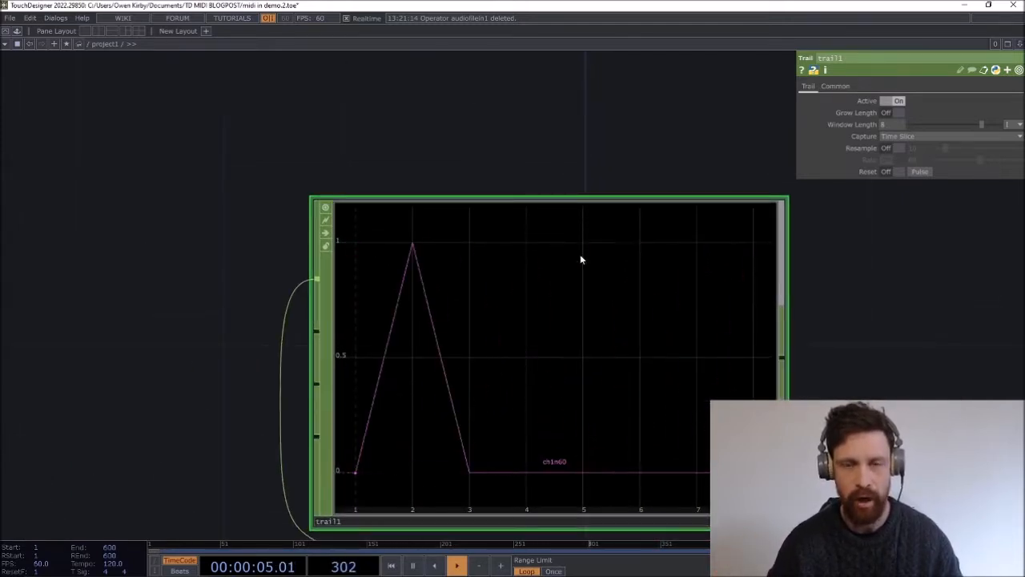
{"action": "scroll", "coordinate": [589, 298], "scroll_direction": "down", "scroll_amount": 4}
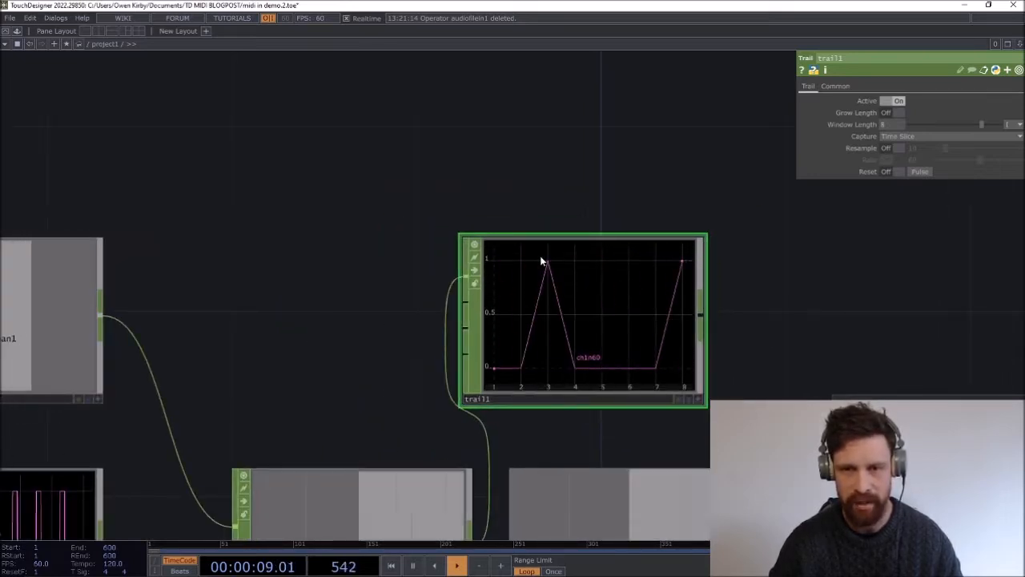
- Vary lfo1's frequency while watching trail1's graph, ending at about 1.79
{"action": "left_click", "coordinate": [80, 295]}
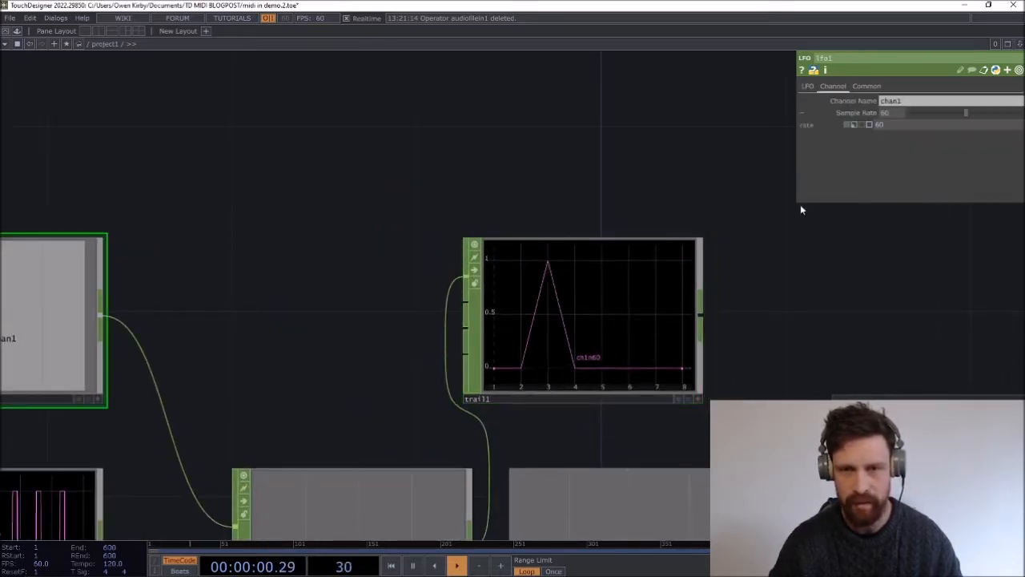
{"action": "left_click", "coordinate": [808, 86]}
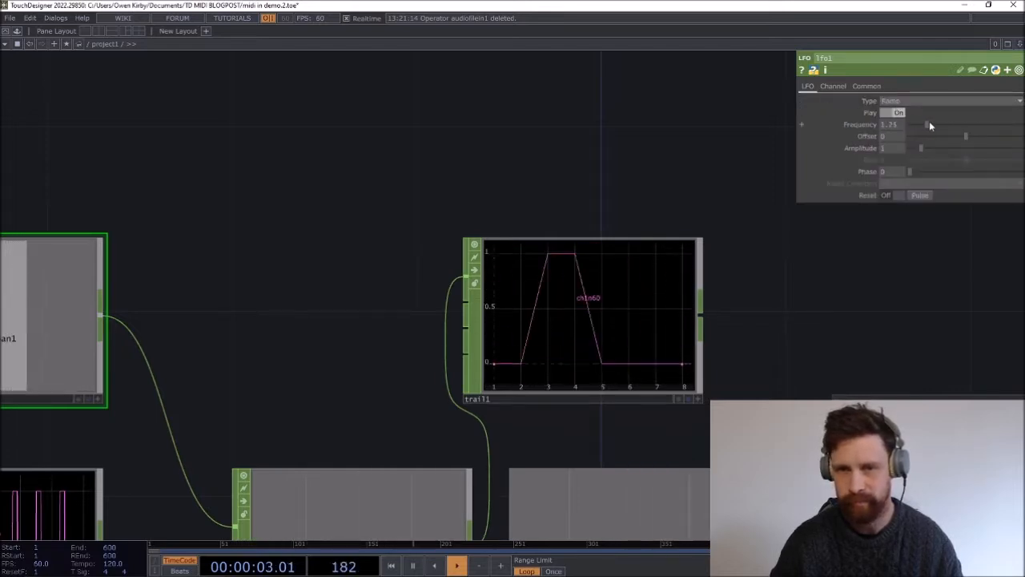
{"action": "left_click_drag", "start_coordinate": [929, 123], "coordinate": [954, 126]}
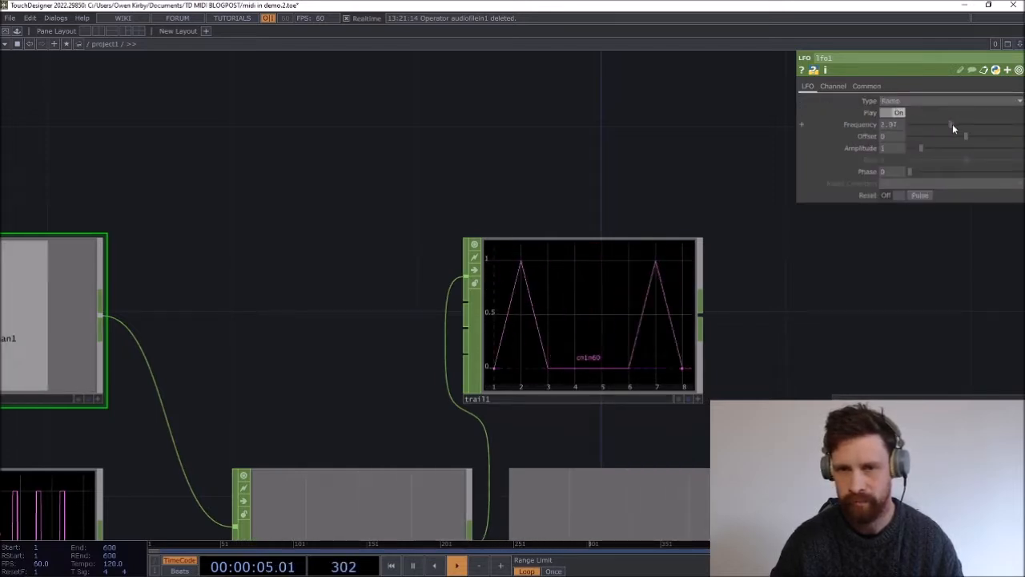
- Delete the trail1 operator from the network
{"action": "key", "text": "h"}
{"action": "left_click", "coordinate": [536, 205]}
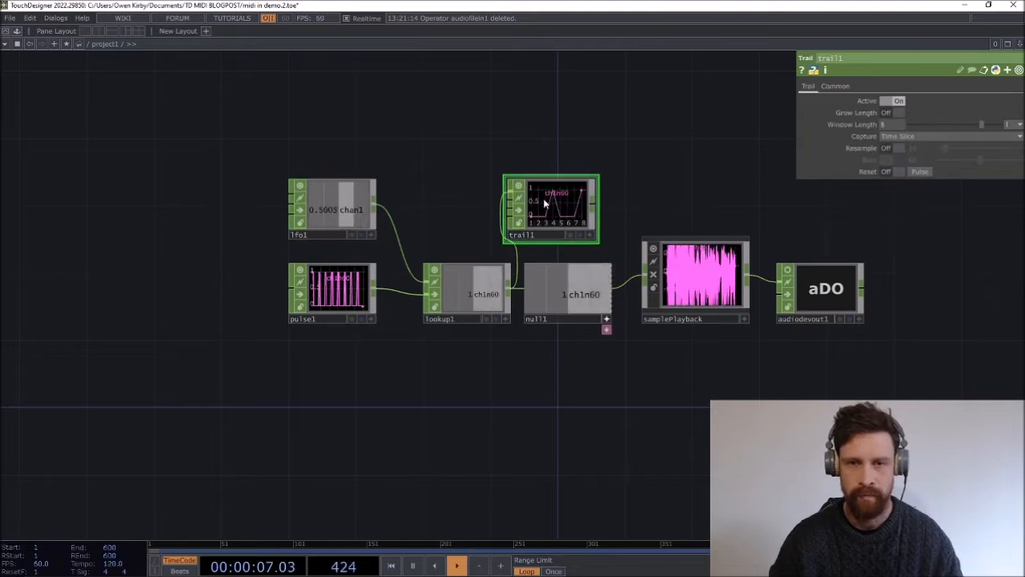
{"action": "key", "text": "Delete"}
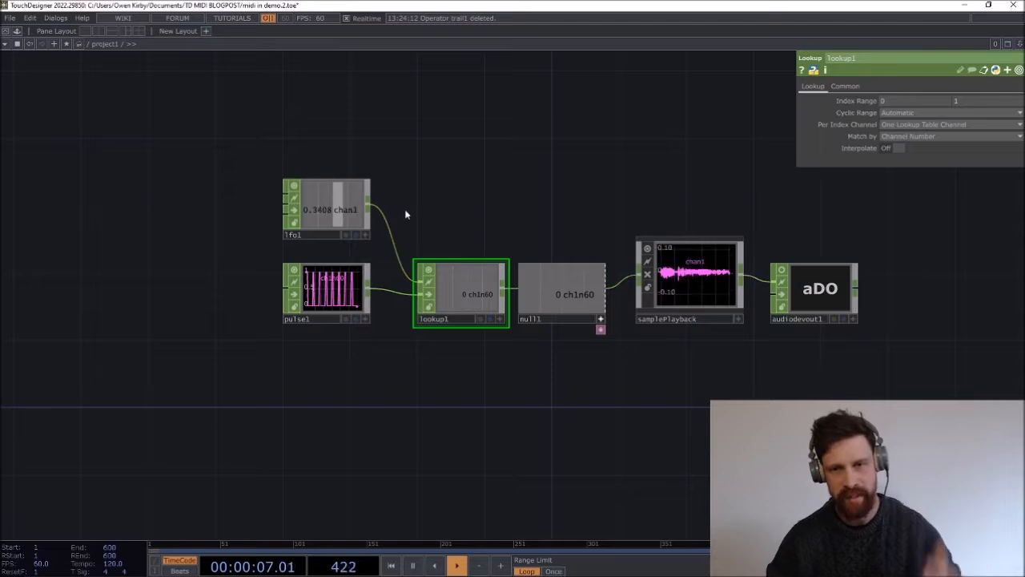
- Set lfo1's channel sample rate to 480 and reopen its waveform and frequency parameters
{"action": "left_click", "coordinate": [681, 271]}
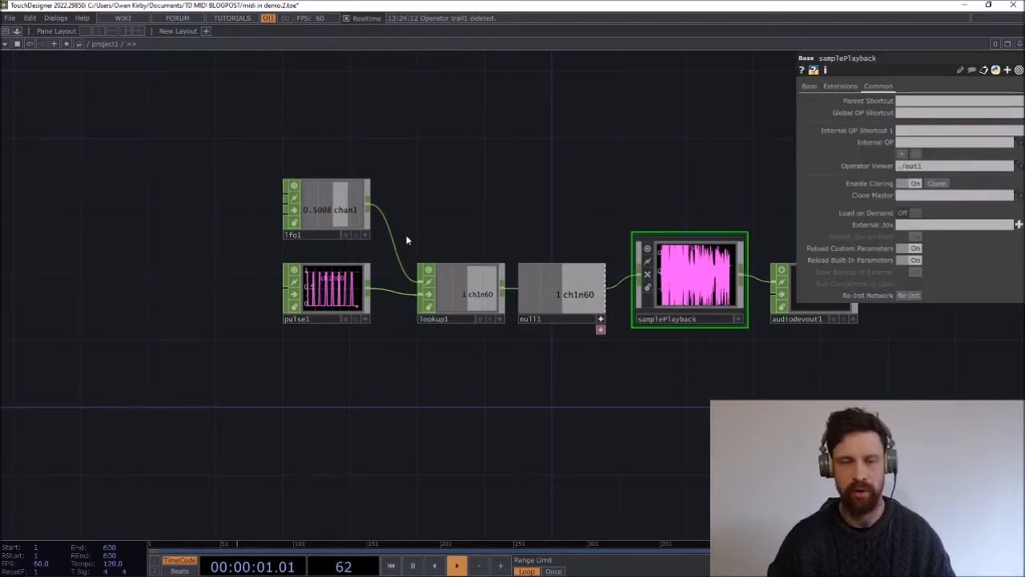
{"action": "left_click", "coordinate": [340, 234]}
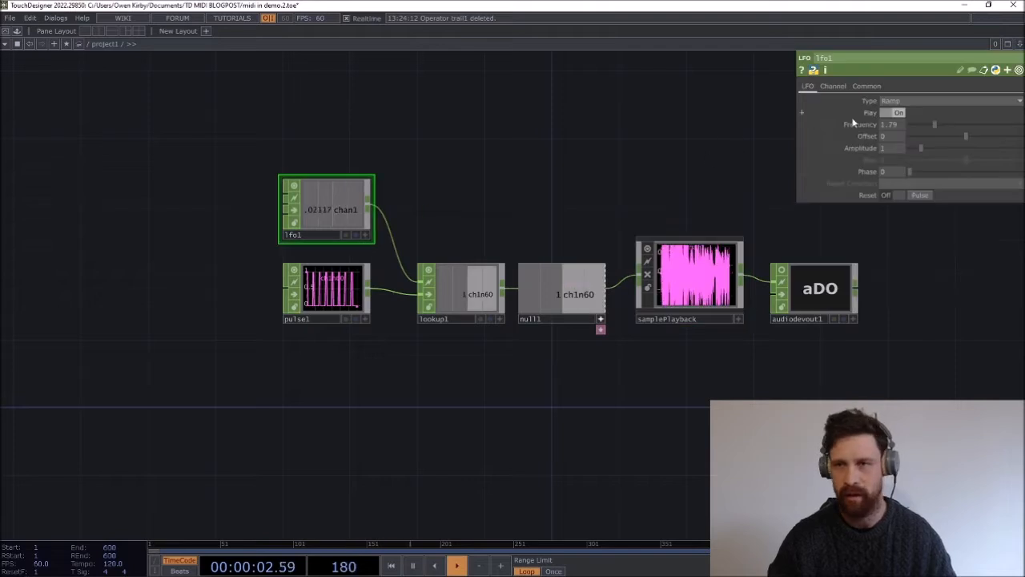
{"action": "left_click", "coordinate": [841, 87]}
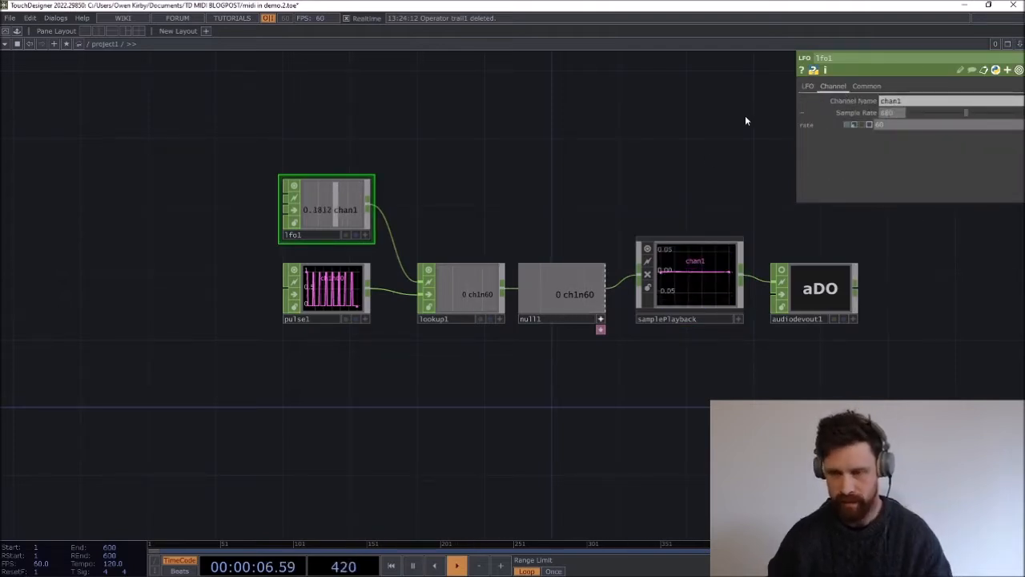
{"action": "left_click", "coordinate": [805, 87]}
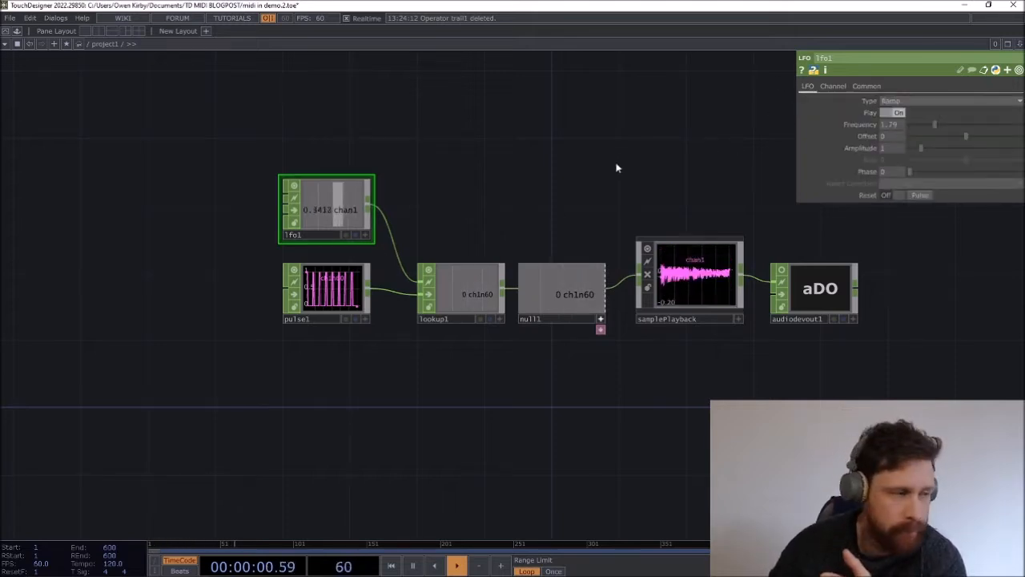
- Raise lfo1's frequency to about 1.94 and place a MIDI In CHOP below pulse1
{"action": "left_click_drag", "start_coordinate": [934, 126], "coordinate": [964, 126]}
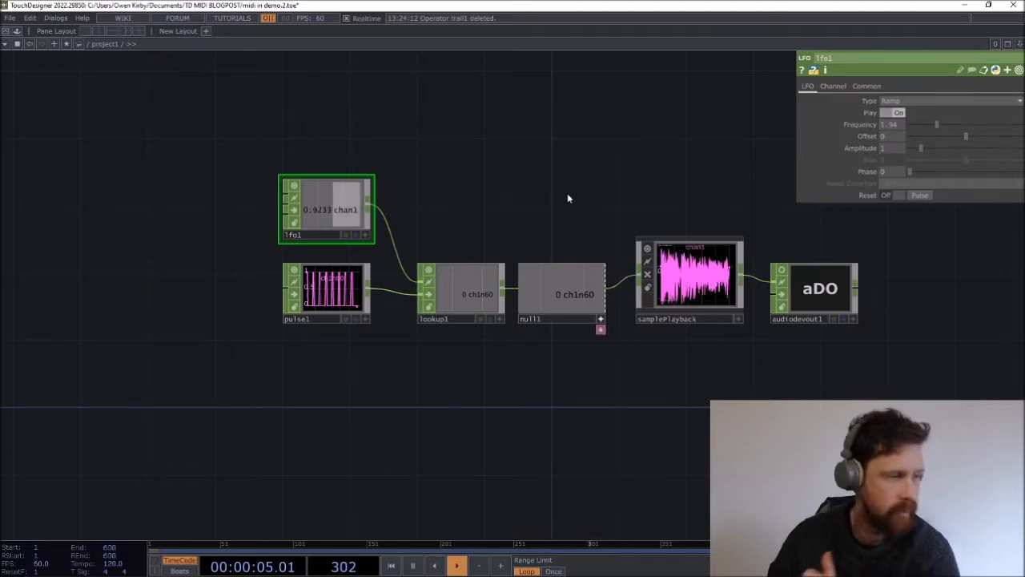
{"action": "key", "text": "Tab"}
{"action": "type", "text": "mi"}
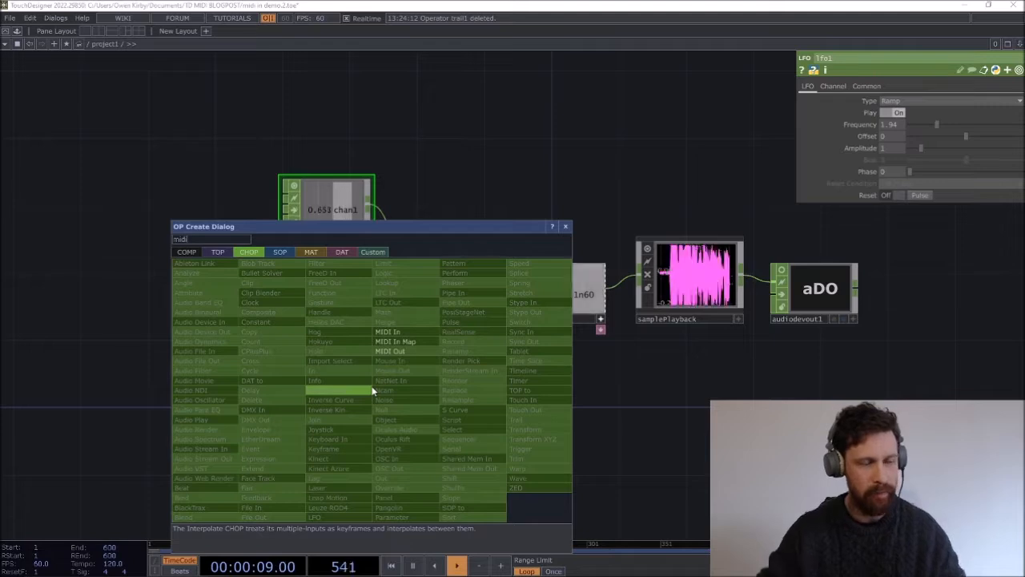
{"action": "left_click", "coordinate": [399, 334]}
{"action": "left_click", "coordinate": [347, 391]}
- Inspect lfo1's operator information for its sample rate and time slice
{"action": "left_click", "coordinate": [332, 211]}
{"action": "middle_click", "coordinate": [332, 211]}
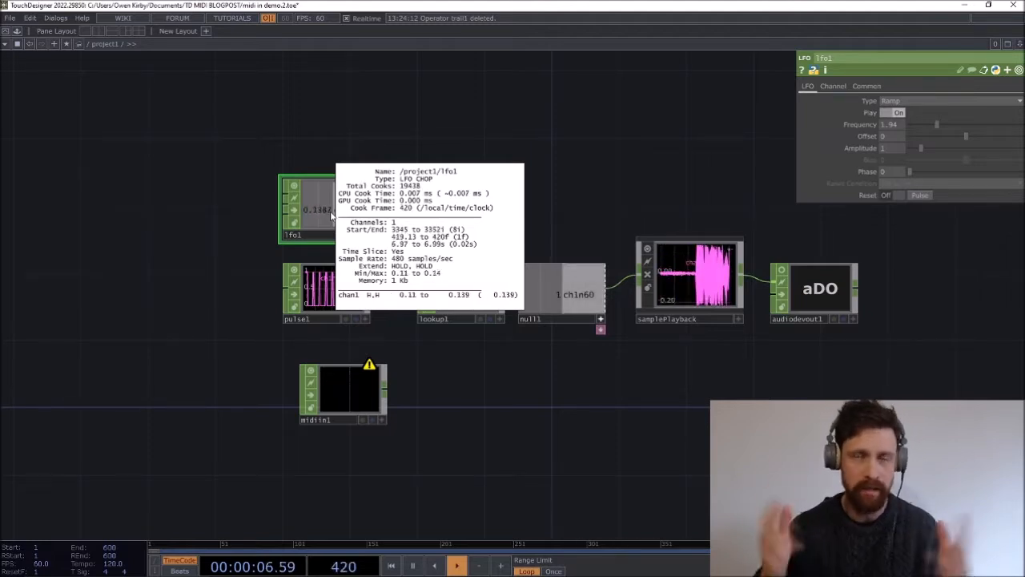
- Create a MIDI device mapping with Arturia KeyStep 32 as the in device for midiin1, then close the MIDI mapper
{"action": "left_click", "coordinate": [331, 418]}
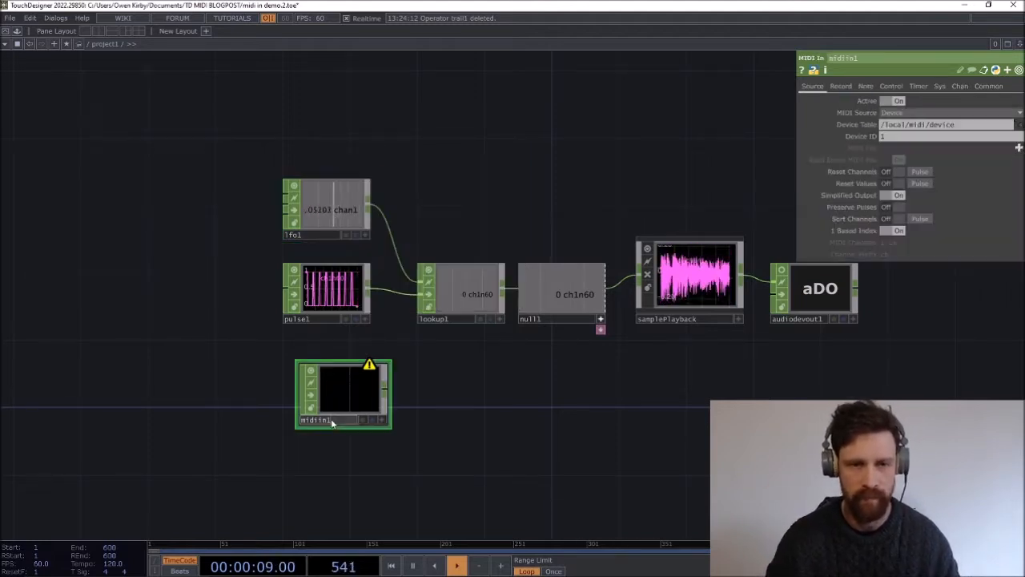
{"action": "left_click", "coordinate": [60, 19]}
{"action": "left_click", "coordinate": [92, 85]}
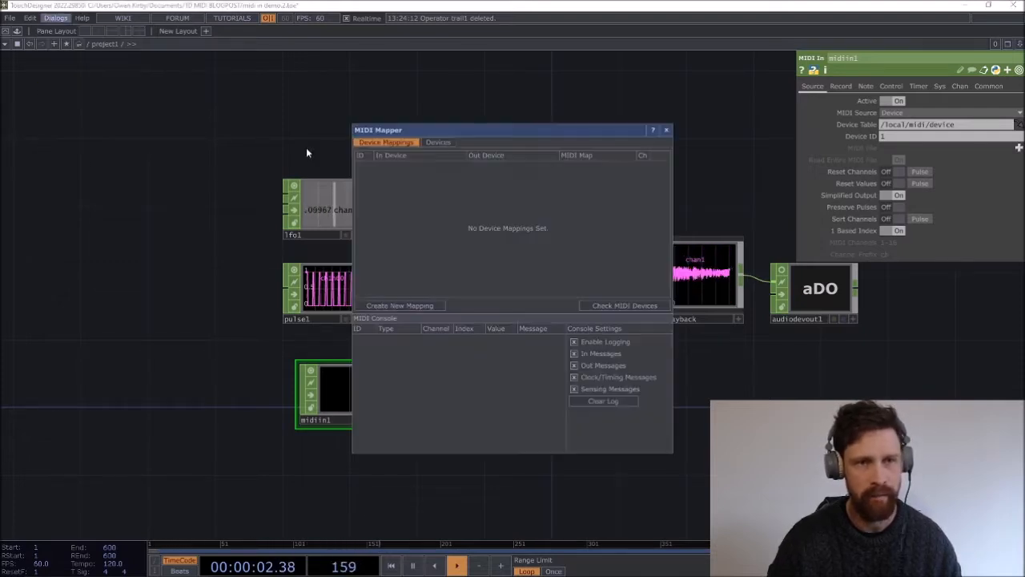
{"action": "left_click", "coordinate": [462, 165]}
{"action": "left_click", "coordinate": [437, 194]}
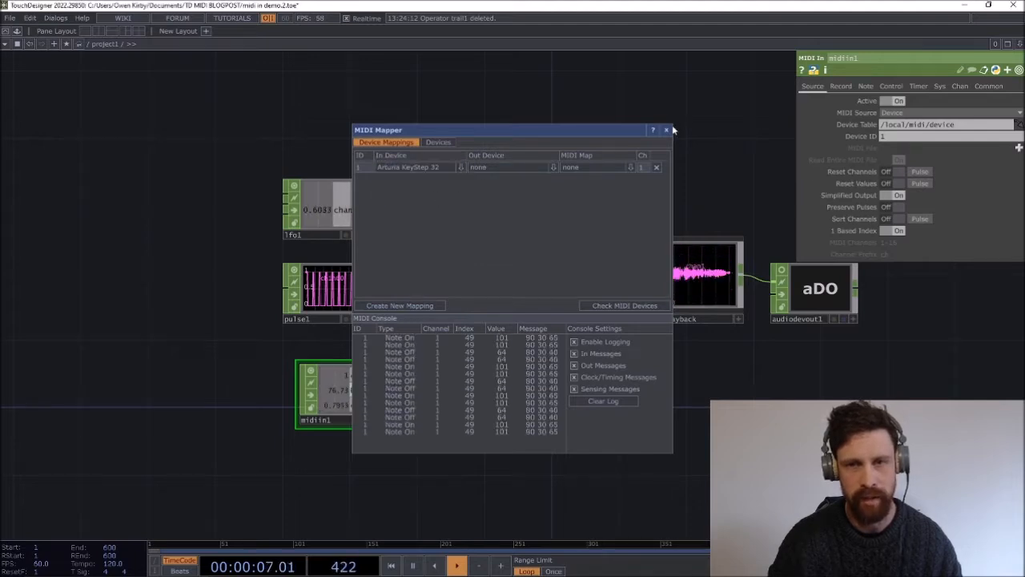
{"action": "left_click", "coordinate": [665, 129]}
- Append a Select CHOP to midiin1 and set its channel names to *49
{"action": "scroll", "coordinate": [384, 345], "scroll_direction": "up", "scroll_amount": 3}
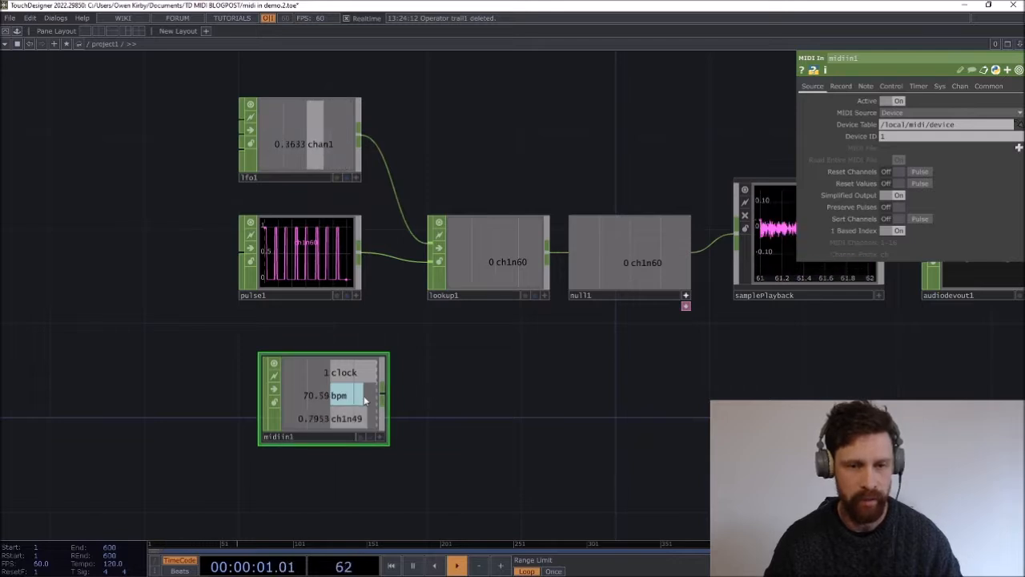
{"action": "right_click", "coordinate": [386, 395]}
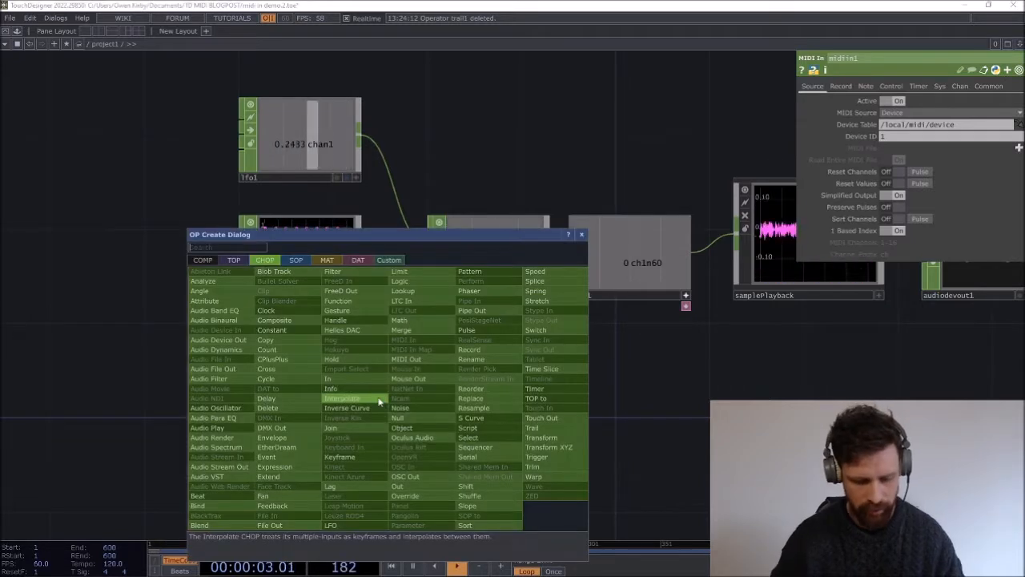
{"action": "type", "text": "sele"}
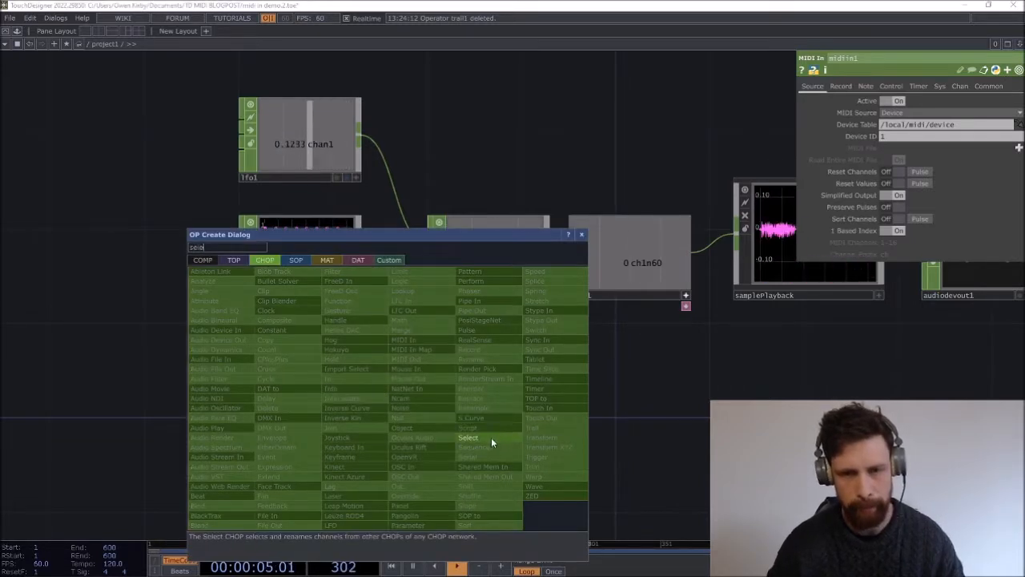
{"action": "left_click", "coordinate": [490, 438]}
{"action": "left_click", "coordinate": [485, 426]}
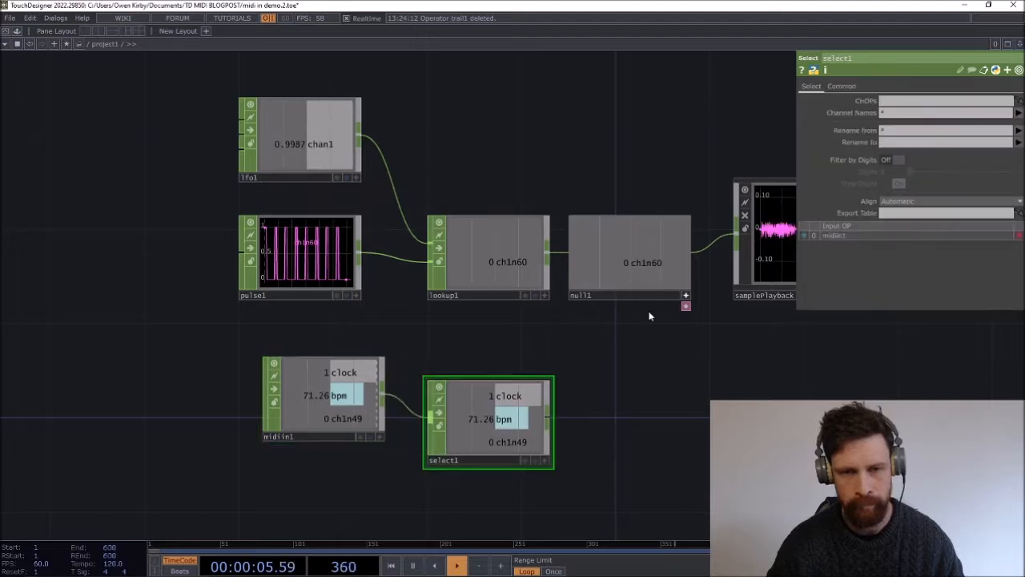
{"action": "left_click", "coordinate": [896, 116]}
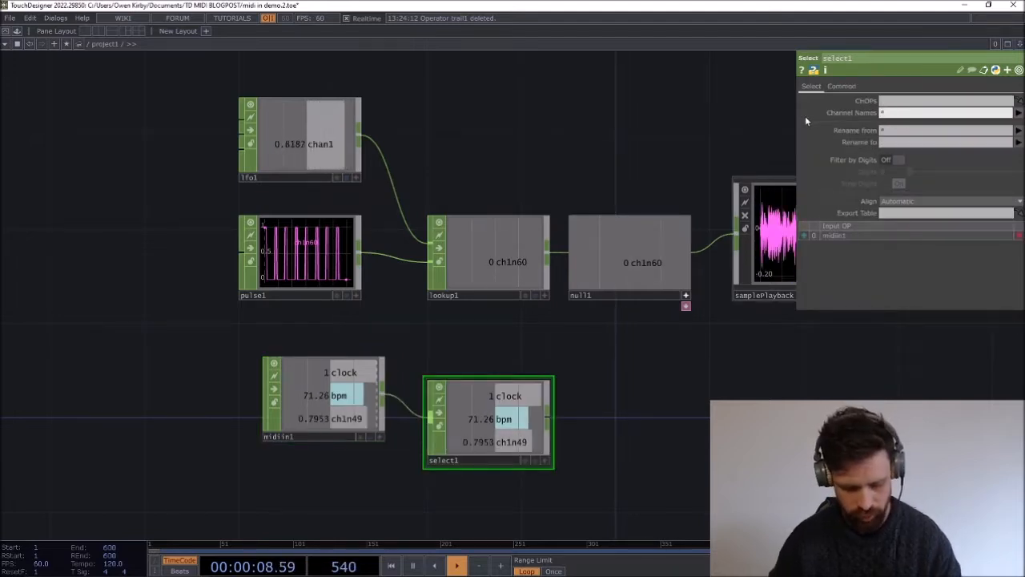
{"action": "type", "text": "49"}
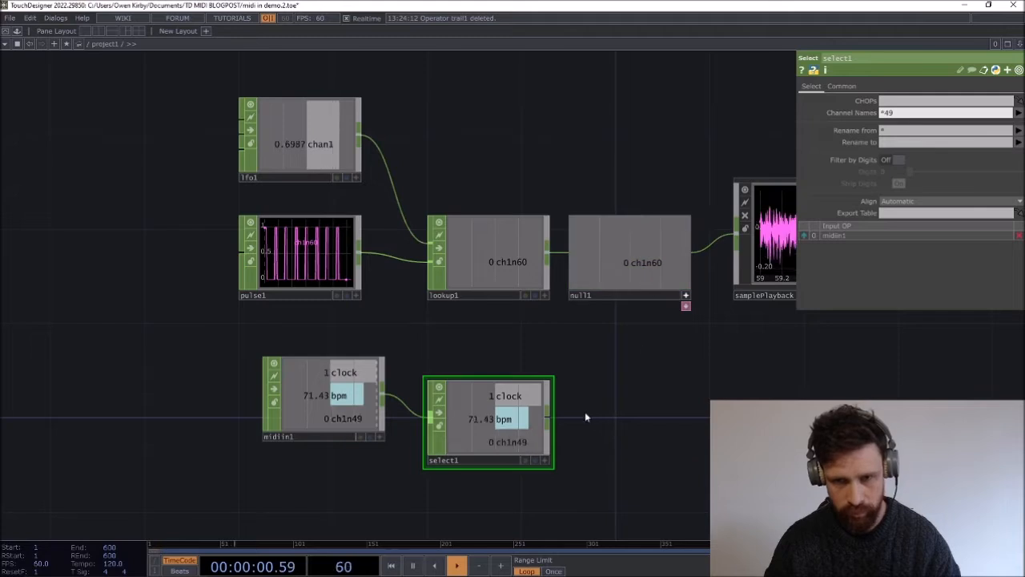
- Connect select1's output to samplePlayback's input in place of null1
{"action": "left_click_drag", "start_coordinate": [606, 375], "coordinate": [565, 390]}
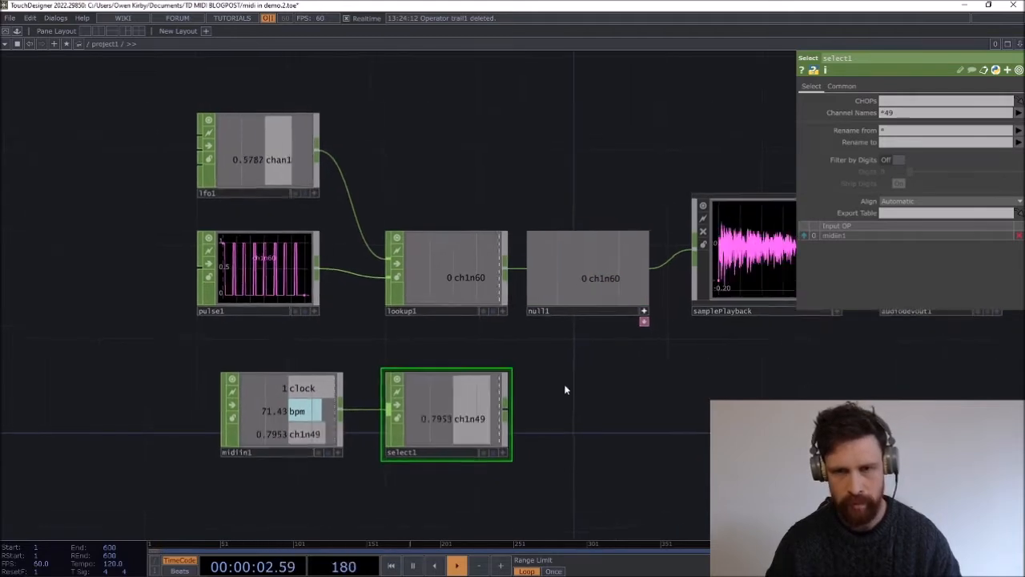
{"action": "left_click_drag", "start_coordinate": [506, 412], "coordinate": [683, 276]}
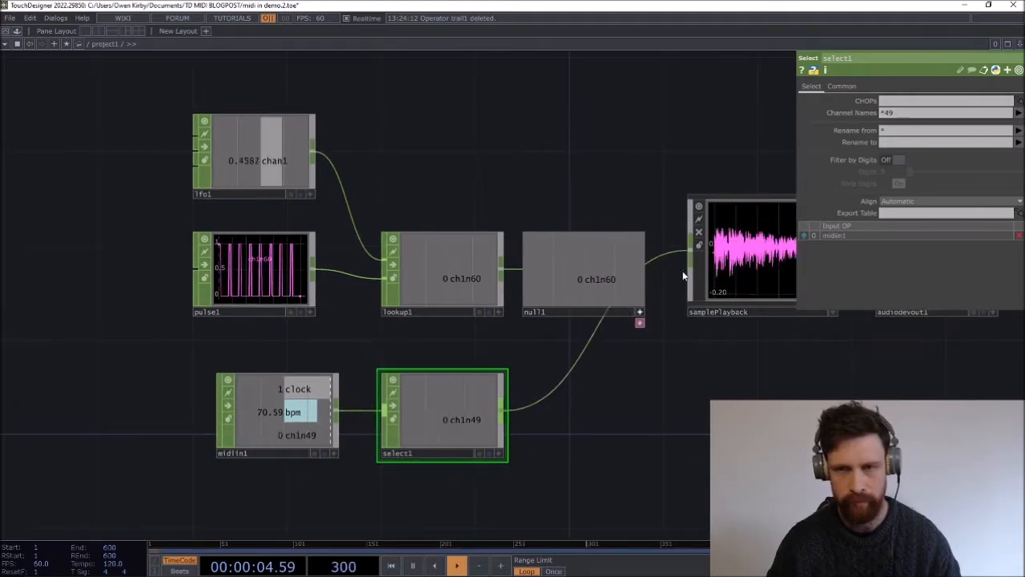
- Raise audiodevout1's volume to about 0.238 to hear the MIDI-triggered sample
{"action": "left_click_drag", "start_coordinate": [677, 360], "coordinate": [526, 398]}
{"action": "left_click", "coordinate": [795, 303]}
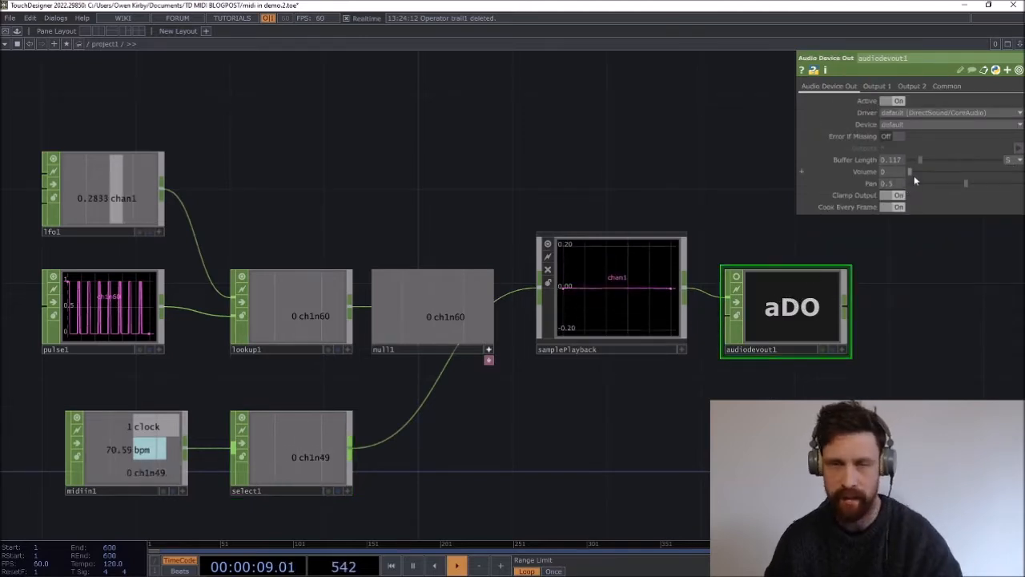
{"action": "left_click_drag", "start_coordinate": [913, 175], "coordinate": [937, 179]}
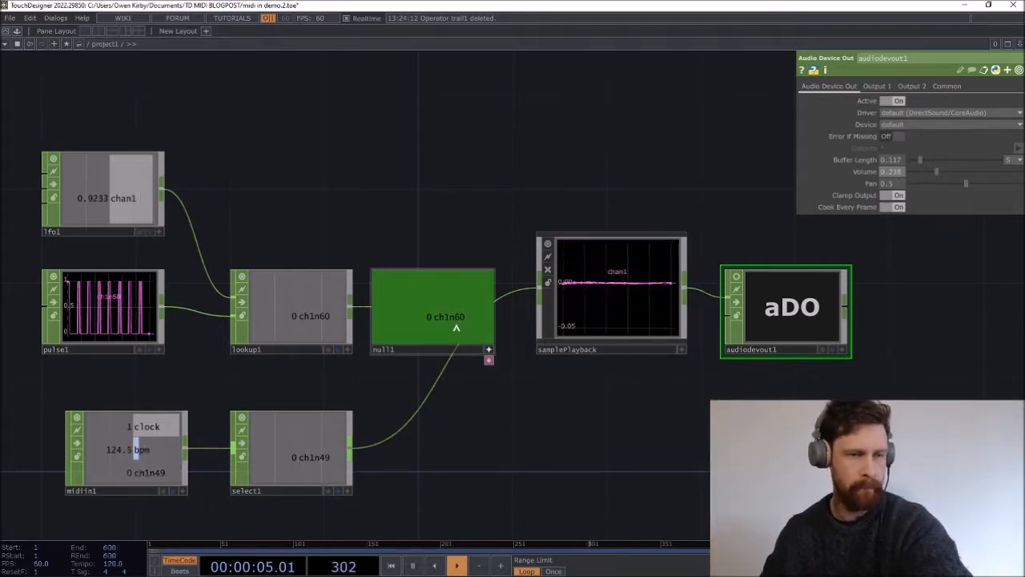
{"action": "left_click_drag", "start_coordinate": [507, 394], "coordinate": [602, 308]}
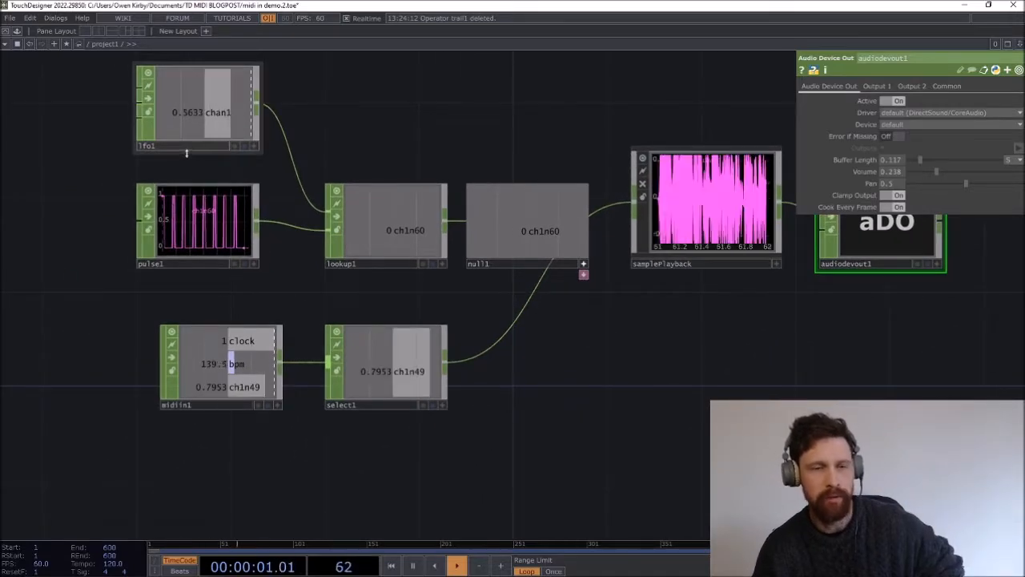
- Set midiin1's channel sample rate to 480
{"action": "left_click", "coordinate": [210, 364]}
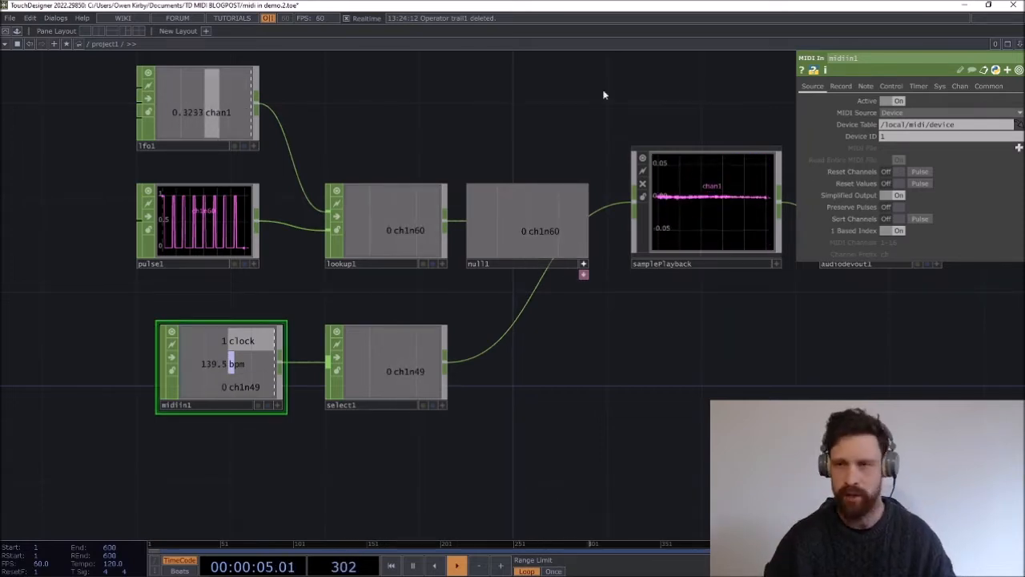
{"action": "left_click", "coordinate": [960, 86]}
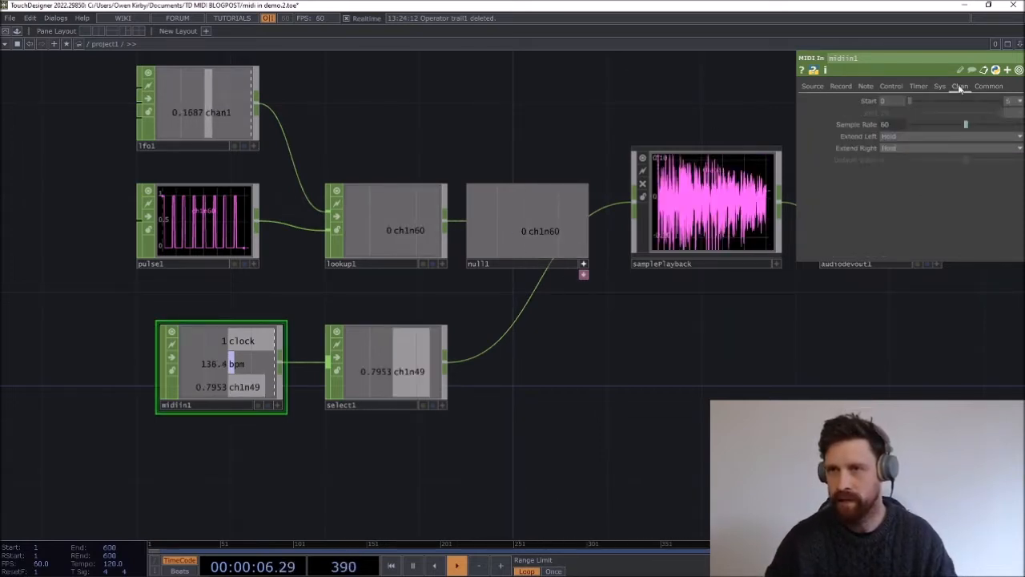
{"action": "left_click", "coordinate": [820, 124]}
{"action": "left_click", "coordinate": [850, 138]}
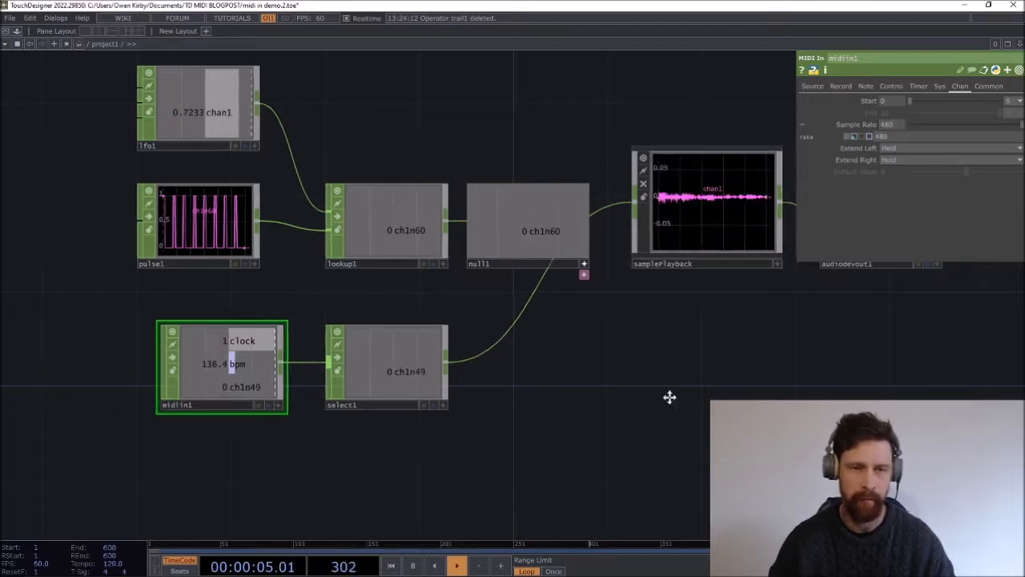
- Examine midiin1's channels and operator information up close, and review its source parameters
{"action": "scroll", "coordinate": [377, 331], "scroll_direction": "up", "scroll_amount": 5}
{"action": "middle_click", "coordinate": [231, 300]}
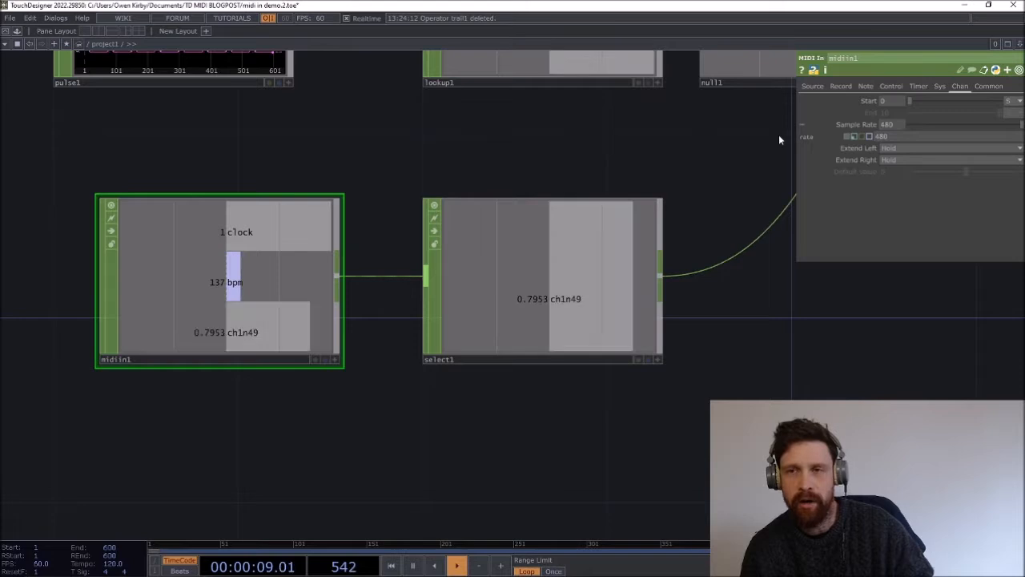
{"action": "left_click_drag", "start_coordinate": [601, 176], "coordinate": [625, 161]}
{"action": "left_click", "coordinate": [813, 86]}
{"action": "left_click_drag", "start_coordinate": [431, 152], "coordinate": [503, 157]}
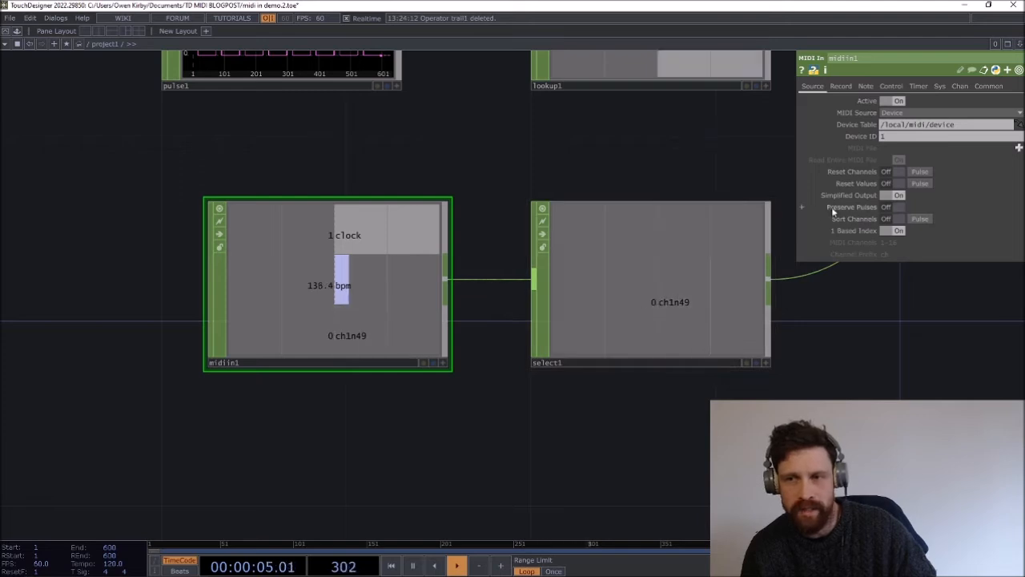
{"action": "middle_click", "coordinate": [351, 264]}
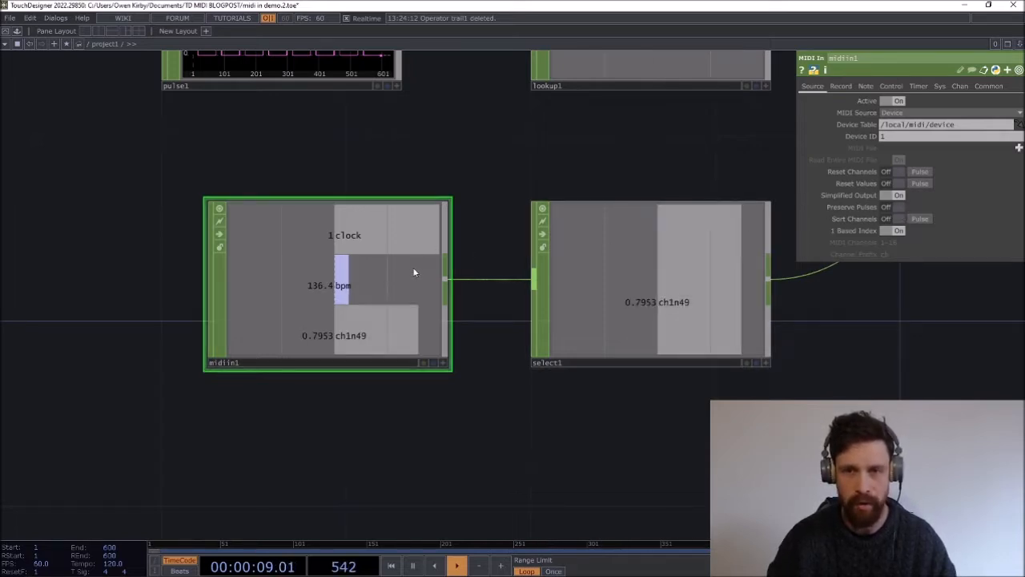
- Set audiodevout1's volume to 0.2
{"action": "scroll", "coordinate": [414, 269], "scroll_direction": "down", "scroll_amount": 5}
{"action": "left_click", "coordinate": [729, 206]}
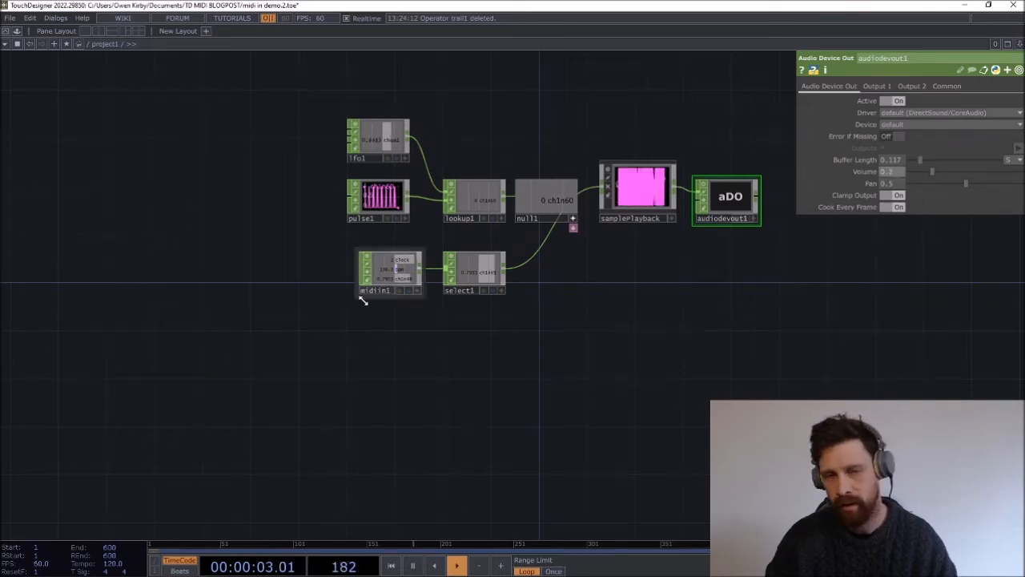
- Turn on Preserve Pulses for midiin1
{"action": "scroll", "coordinate": [362, 298], "scroll_direction": "up", "scroll_amount": 3}
{"action": "left_click", "coordinate": [405, 238]}
{"action": "scroll", "coordinate": [405, 245], "scroll_direction": "up", "scroll_amount": 3}
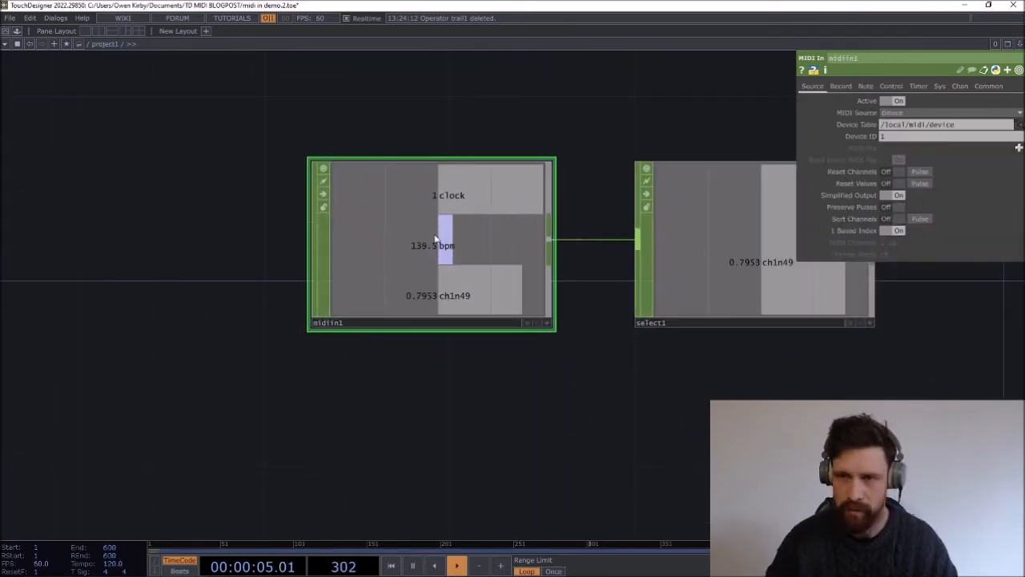
{"action": "middle_click_drag", "start_coordinate": [481, 238], "coordinate": [470, 240]}
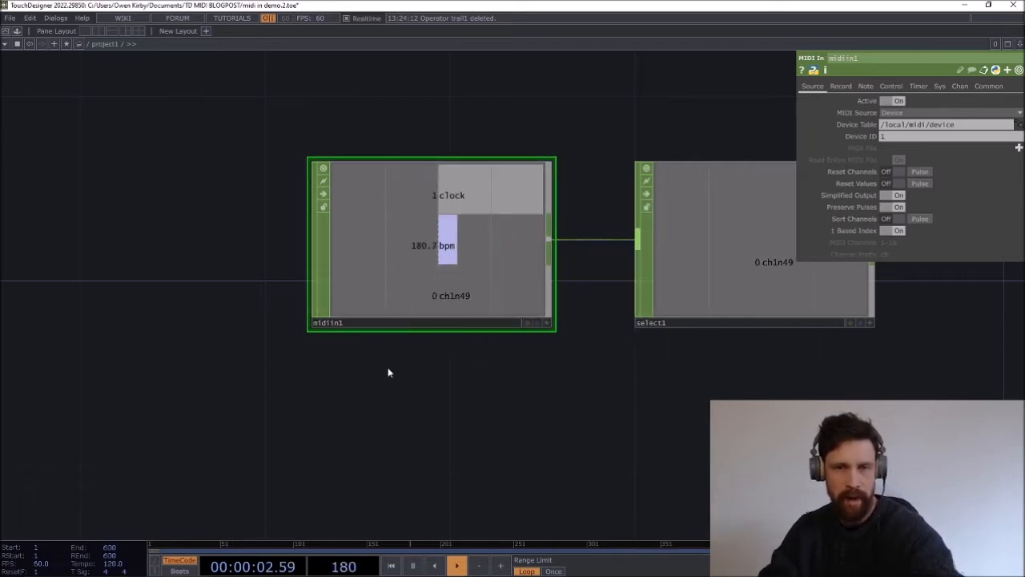
- Add a Trail CHOP below select1
{"action": "left_click_drag", "start_coordinate": [456, 398], "coordinate": [359, 382]}
{"action": "key", "text": "Tab"}
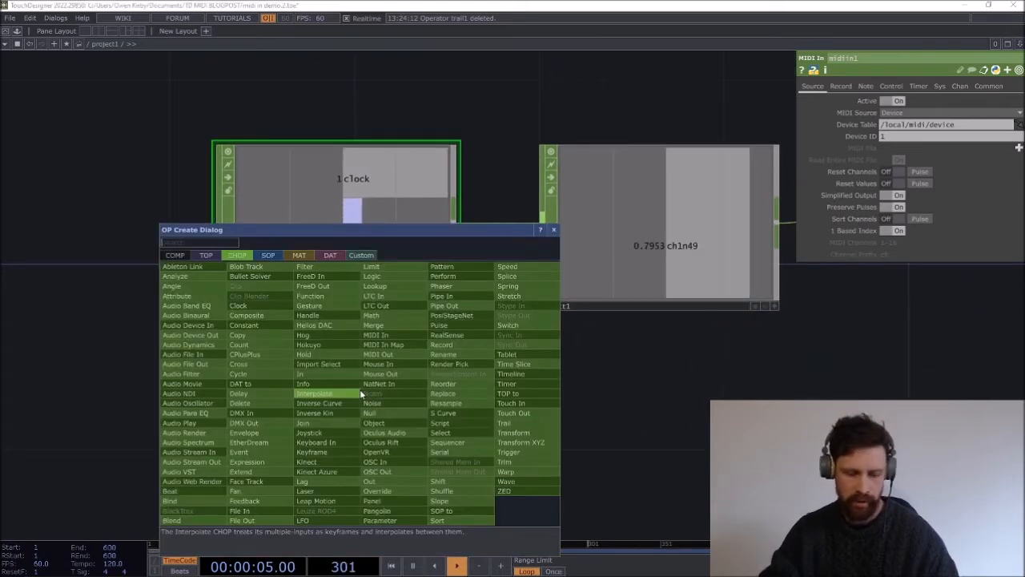
{"action": "left_click", "coordinate": [512, 422]}
{"action": "left_click", "coordinate": [654, 416]}
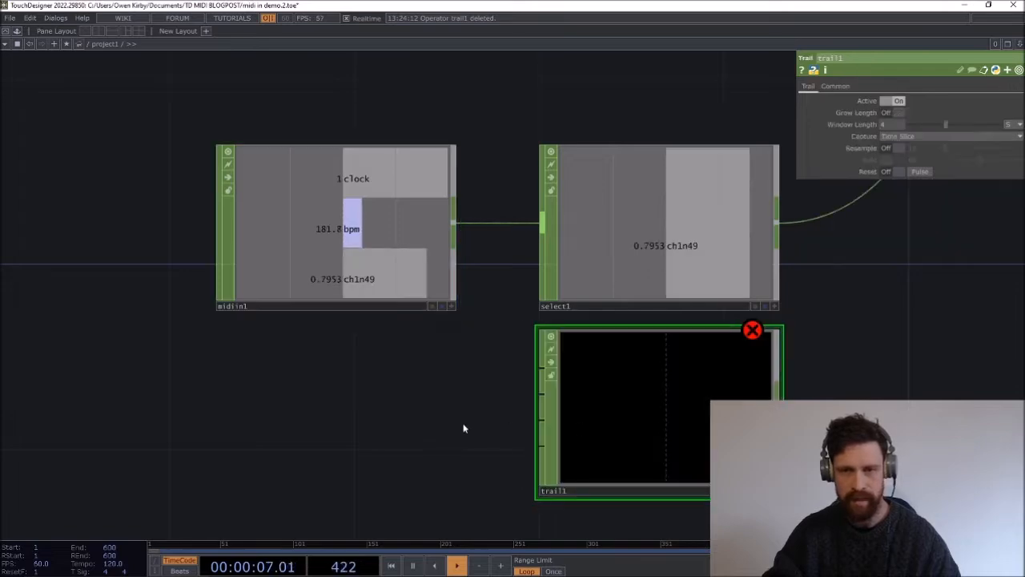
- Mute audiodevout1 by setting its volume to 0
{"action": "scroll", "coordinate": [469, 423], "scroll_direction": "down", "scroll_amount": 5}
{"action": "left_click", "coordinate": [784, 296]}
{"action": "left_click_drag", "start_coordinate": [931, 173], "coordinate": [670, 206]}
- Connect midiin1 to trail1 and set trail1's window length to 8 samples
{"action": "scroll", "coordinate": [448, 391], "scroll_direction": "up", "scroll_amount": 5}
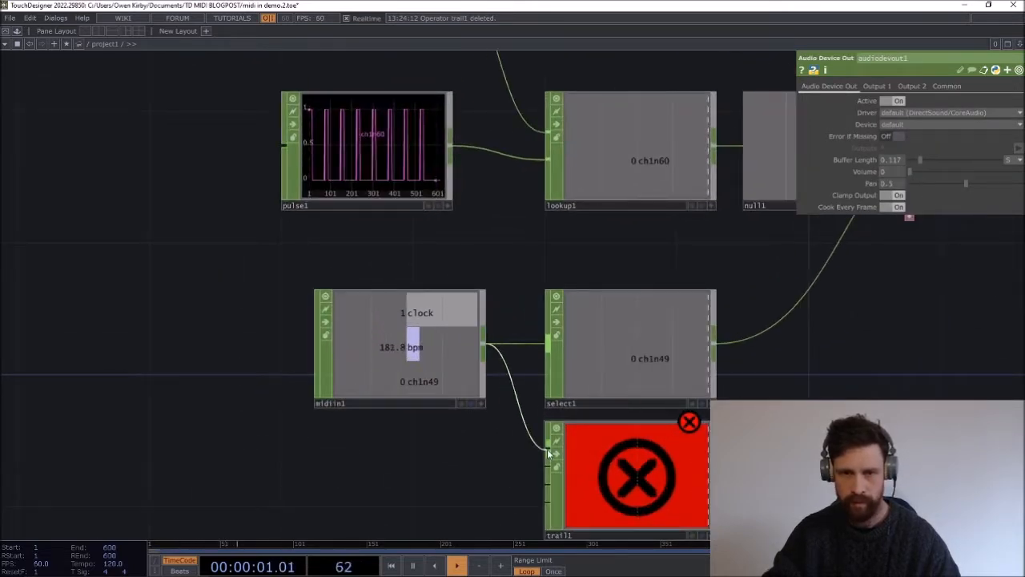
{"action": "left_click_drag", "start_coordinate": [548, 454], "coordinate": [549, 454]}
{"action": "left_click_drag", "start_coordinate": [494, 483], "coordinate": [475, 343]}
{"action": "left_click", "coordinate": [609, 344]}
{"action": "left_click", "coordinate": [1019, 125]}
{"action": "left_click", "coordinate": [1009, 139]}
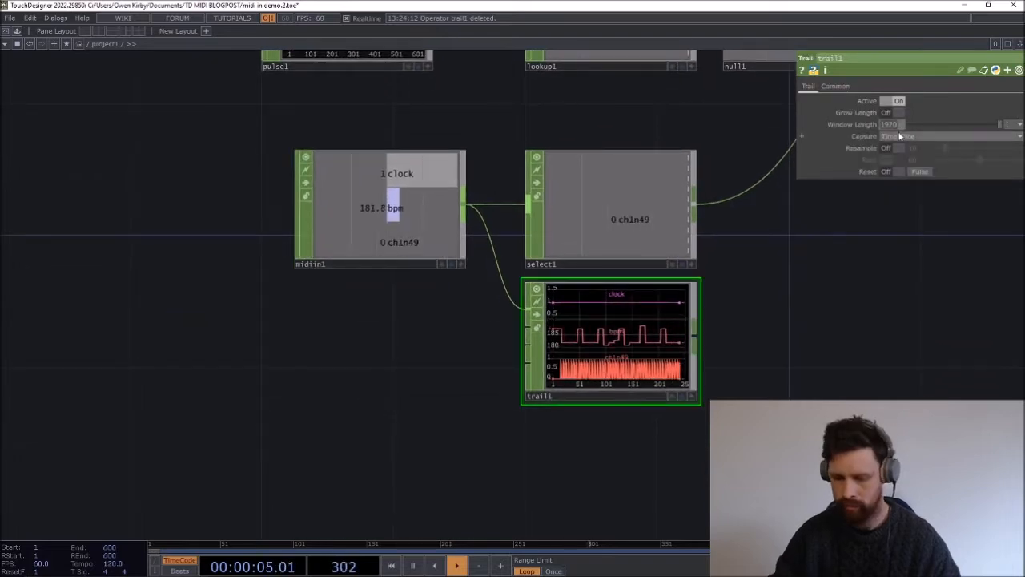
{"action": "scroll", "coordinate": [523, 408], "scroll_direction": "up", "scroll_amount": 4}
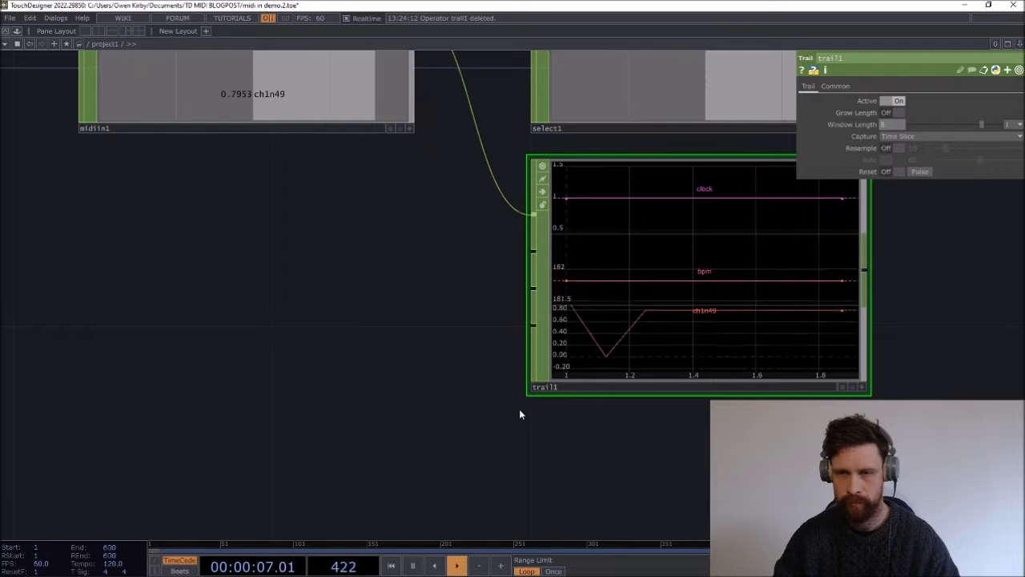
- Feed trail1 from select1 instead of midiin1 and move trail1 clear to the right of select1 to examine its note graph
{"action": "scroll", "coordinate": [518, 409], "scroll_direction": "down", "scroll_amount": 4}
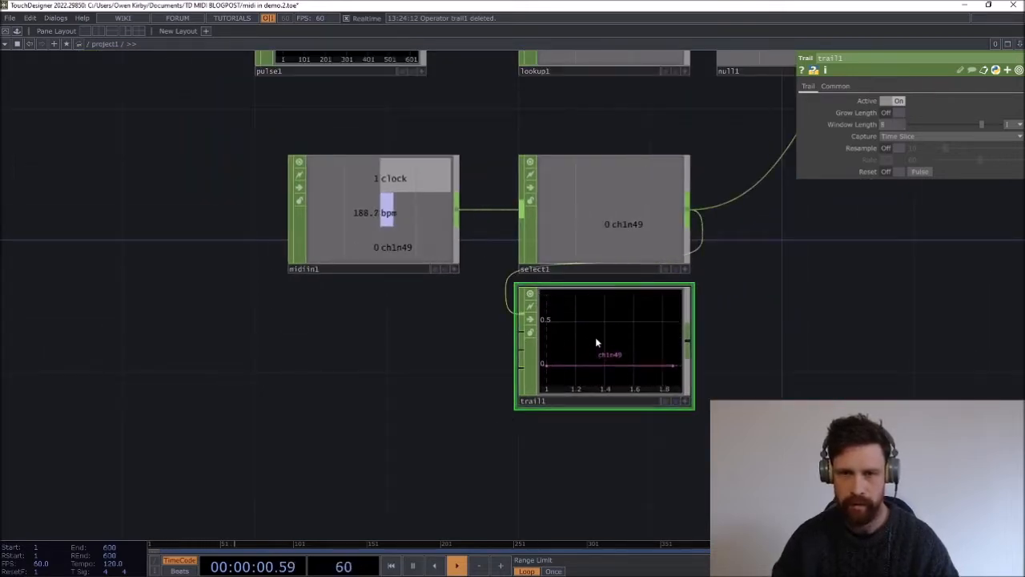
{"action": "left_click_drag", "start_coordinate": [595, 336], "coordinate": [757, 323]}
{"action": "scroll", "coordinate": [757, 323], "scroll_direction": "up", "scroll_amount": 5}
{"action": "left_click_drag", "start_coordinate": [610, 153], "coordinate": [601, 155]}
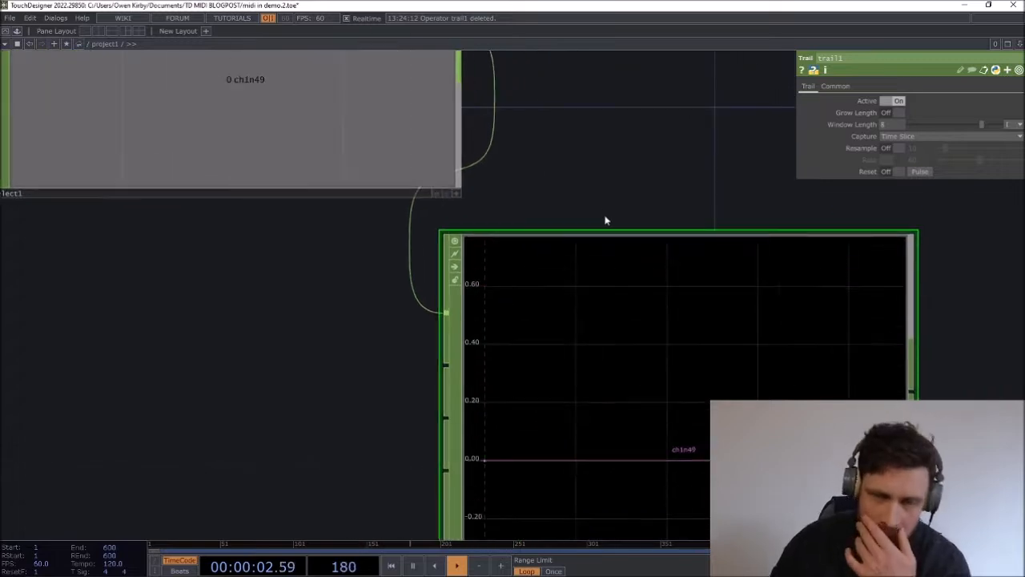
{"action": "scroll", "coordinate": [603, 217], "scroll_direction": "down", "scroll_amount": 4}
{"action": "left_click_drag", "start_coordinate": [598, 250], "coordinate": [690, 246]}
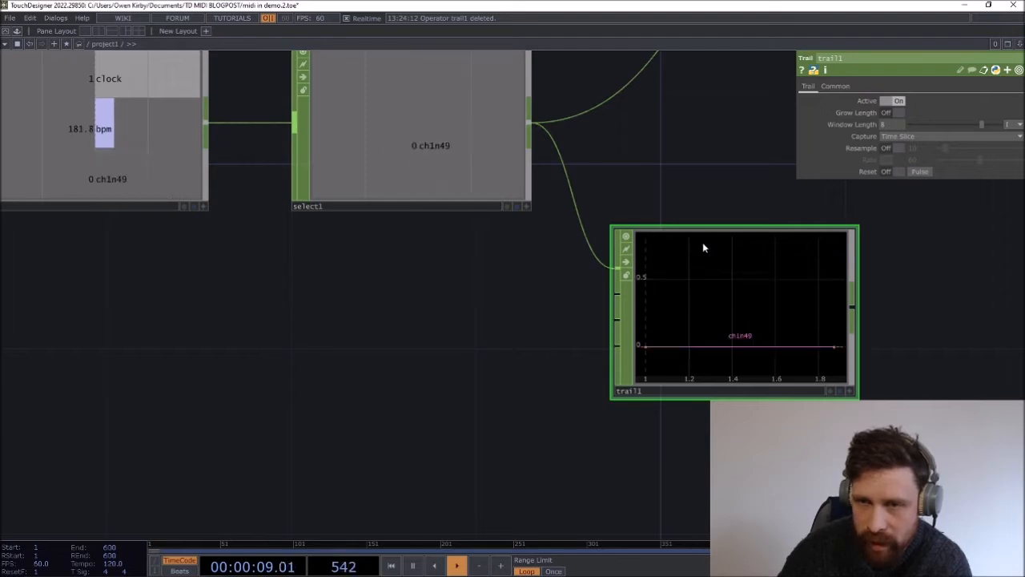
{"action": "scroll", "coordinate": [689, 261], "scroll_direction": "down", "scroll_amount": 5}
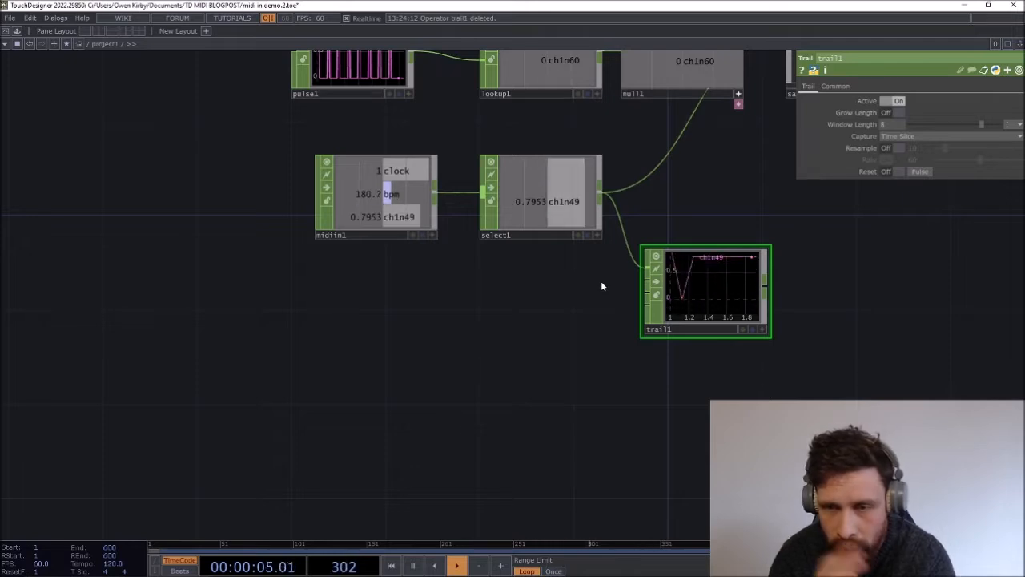
- Examine the note channel in trail1's graph alongside the values in midiin1 and select1
{"action": "scroll", "coordinate": [456, 229], "scroll_direction": "up", "scroll_amount": 2}
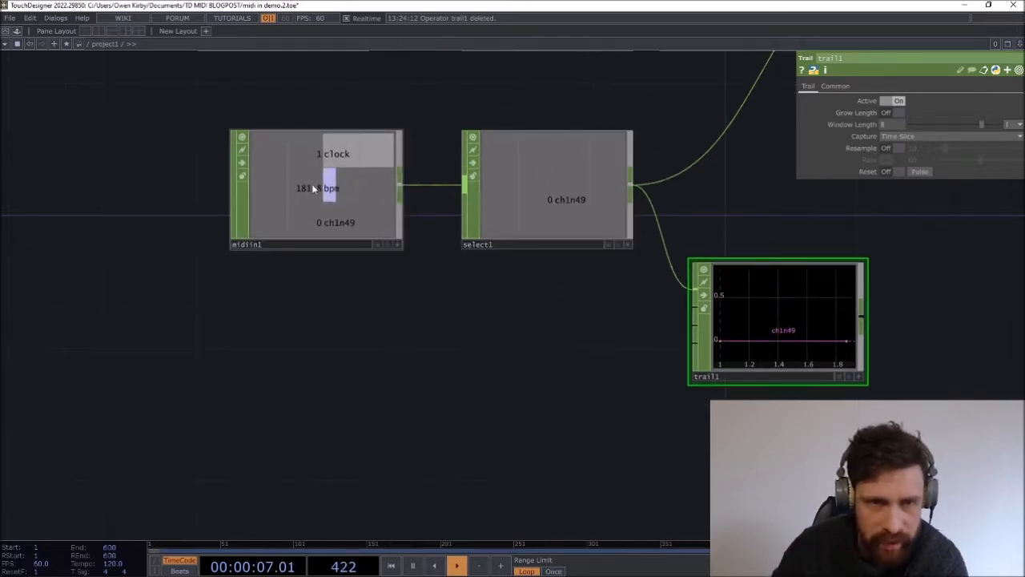
{"action": "left_click_drag", "start_coordinate": [435, 337], "coordinate": [297, 377]}
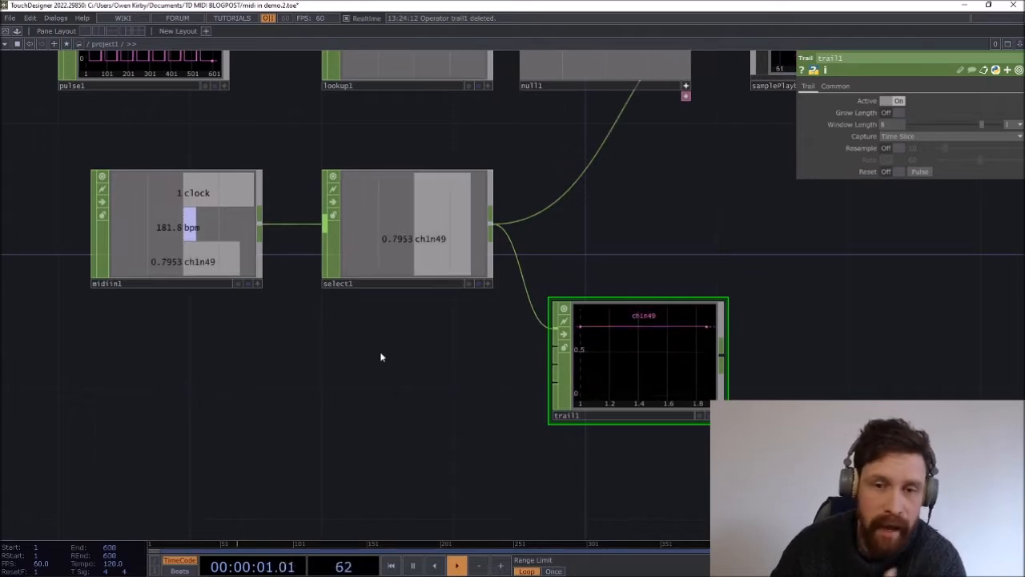
{"action": "scroll", "coordinate": [568, 405], "scroll_direction": "down", "scroll_amount": 5}
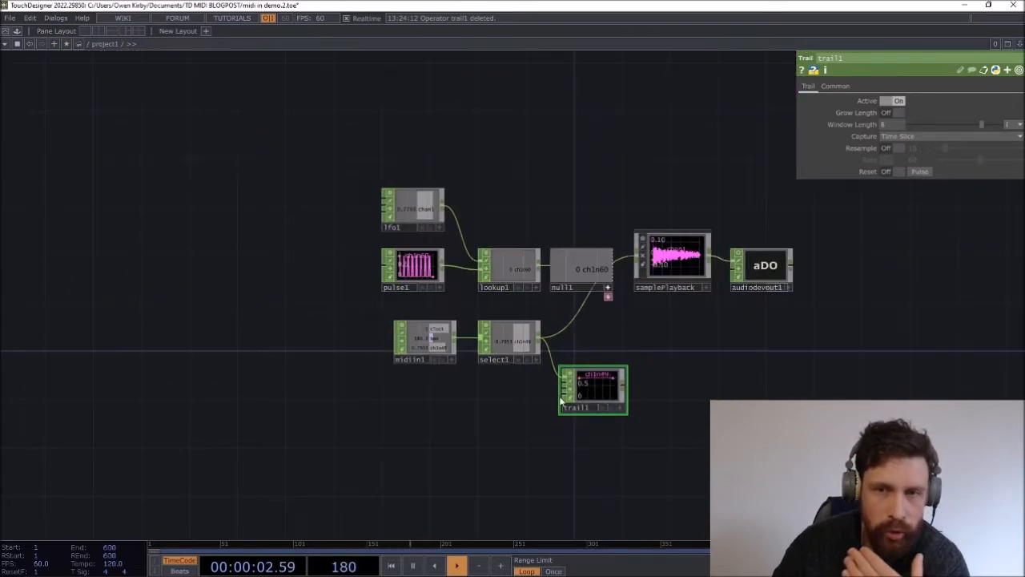
{"action": "scroll", "coordinate": [573, 392], "scroll_direction": "up", "scroll_amount": 6}
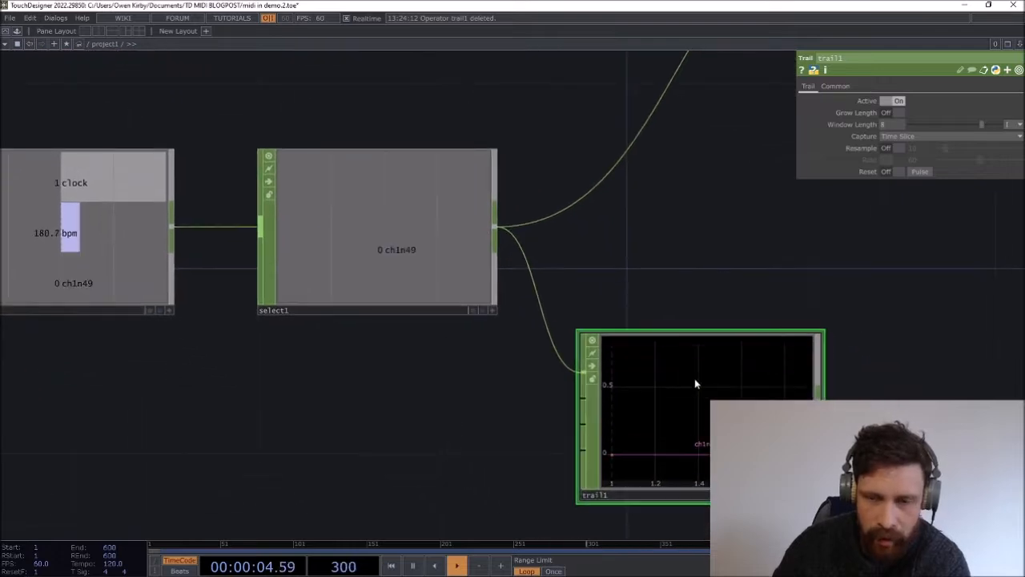
{"action": "left_click_drag", "start_coordinate": [657, 263], "coordinate": [594, 300]}
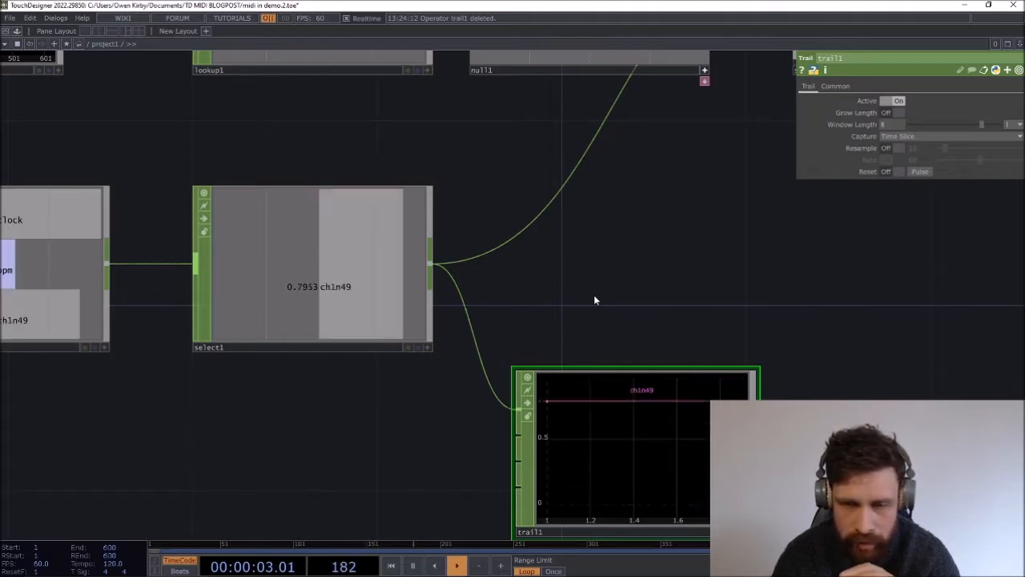
{"action": "left_click", "coordinate": [49, 316]}
{"action": "left_click_drag", "start_coordinate": [469, 444], "coordinate": [514, 390]}
{"action": "left_click_drag", "start_coordinate": [686, 259], "coordinate": [739, 265]}
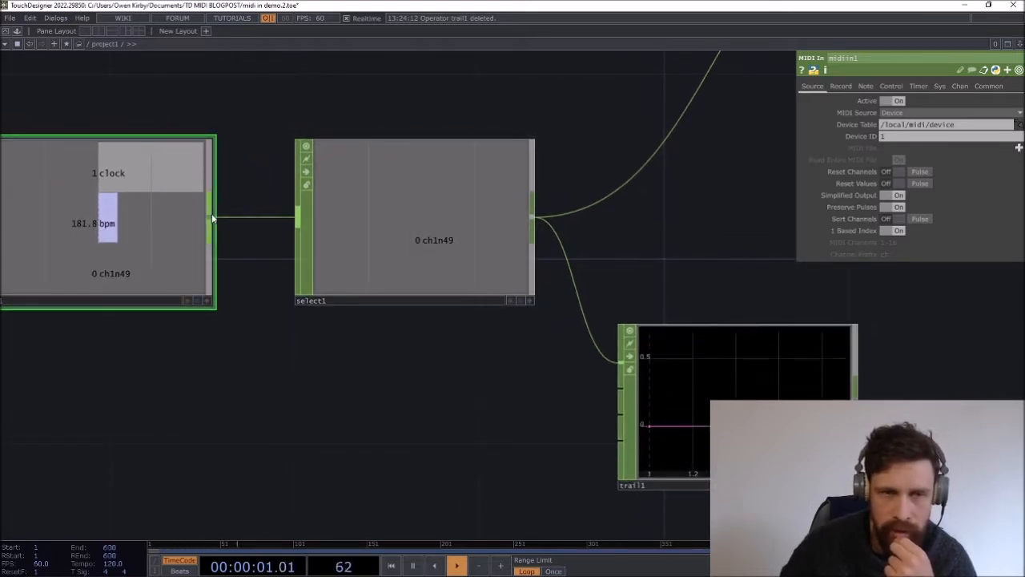
- Duplicate select1 below itself with midiin1 as its input and set the copy's channel names to clock*
{"action": "left_click", "coordinate": [386, 259]}
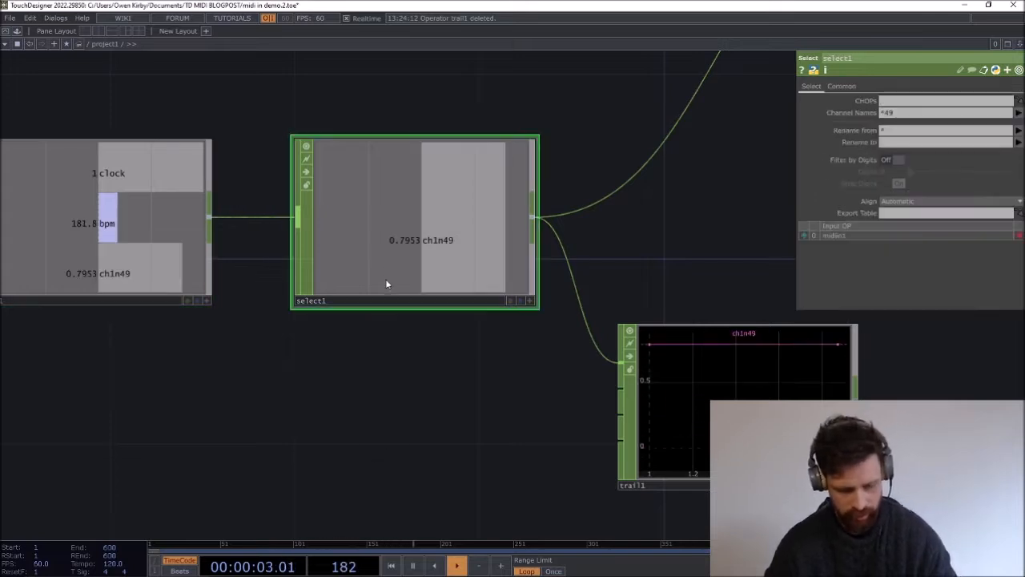
{"action": "key", "text": "ctrl+c"}
{"action": "key", "text": "ctrl+v"}
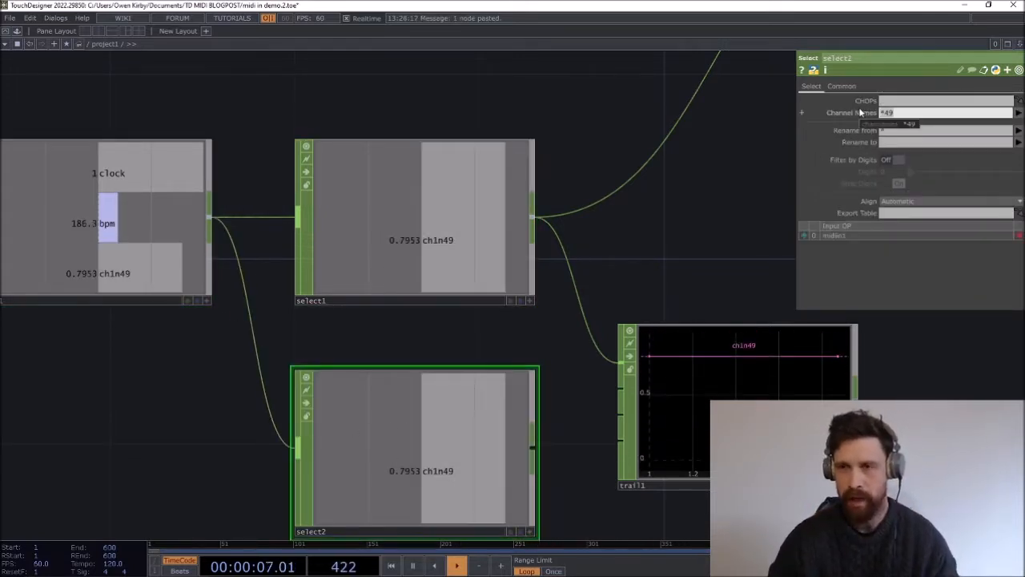
{"action": "key", "text": "BackSpace"}
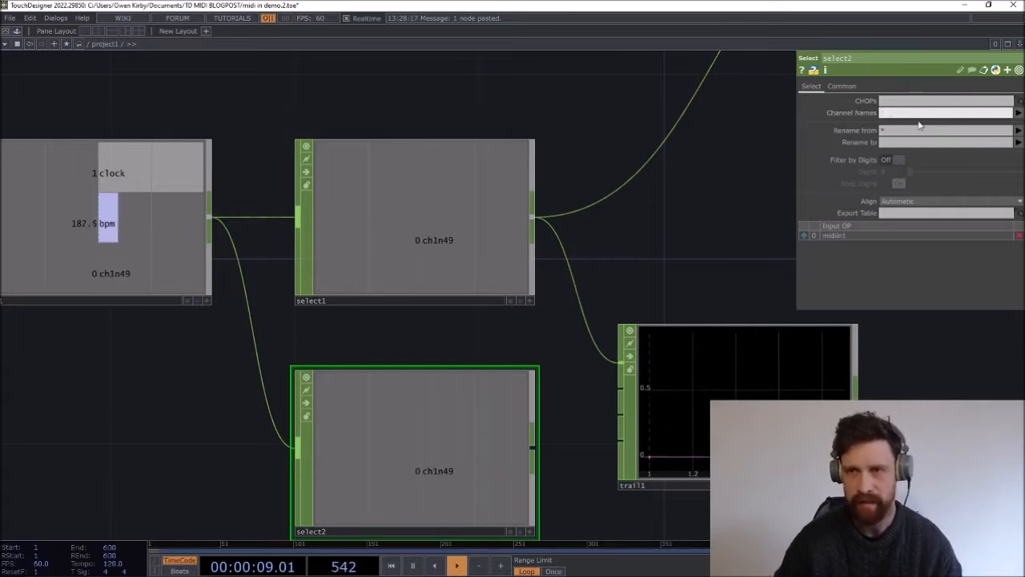
{"action": "type", "text": "clock*"}
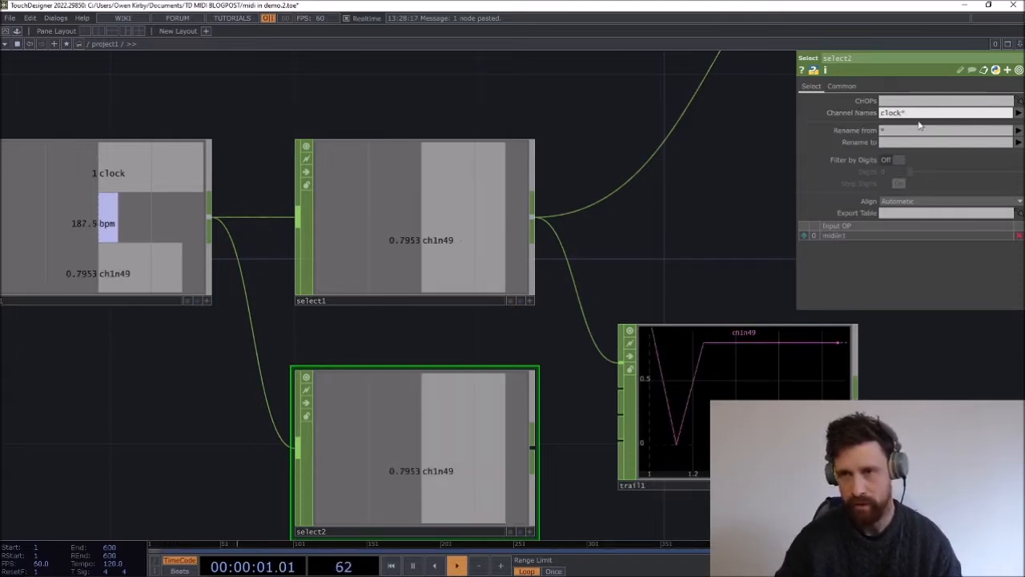
{"action": "key", "text": "Return"}
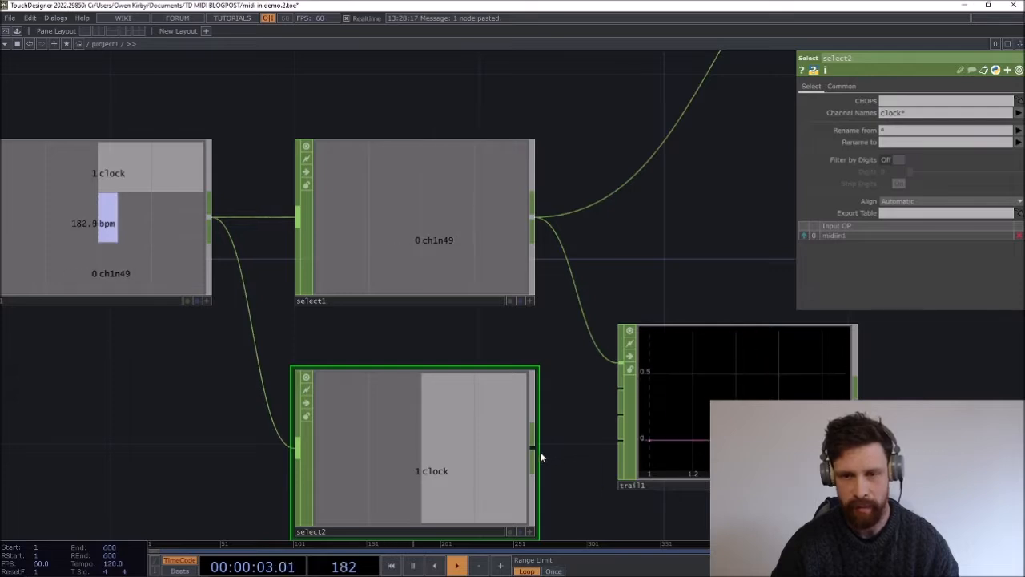
- Feed trail1 from select2 instead of select1 and examine the clock channel's graph
{"action": "left_click_drag", "start_coordinate": [599, 367], "coordinate": [615, 365]}
{"action": "left_click_drag", "start_coordinate": [662, 295], "coordinate": [643, 303]}
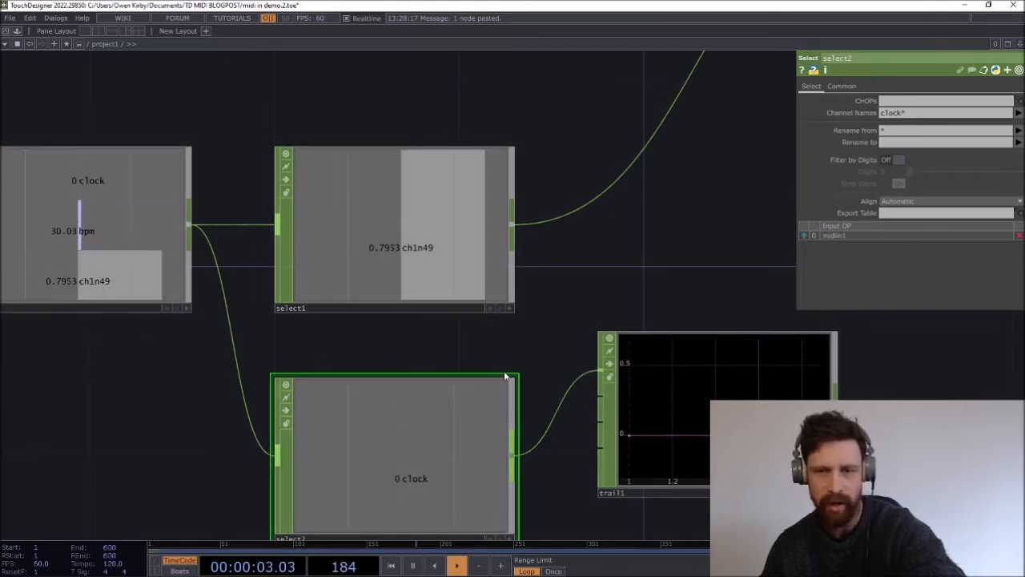
{"action": "left_click_drag", "start_coordinate": [520, 331], "coordinate": [558, 249]}
{"action": "scroll", "coordinate": [475, 339], "scroll_direction": "down", "scroll_amount": 2}
{"action": "scroll", "coordinate": [476, 338], "scroll_direction": "down", "scroll_amount": 2}
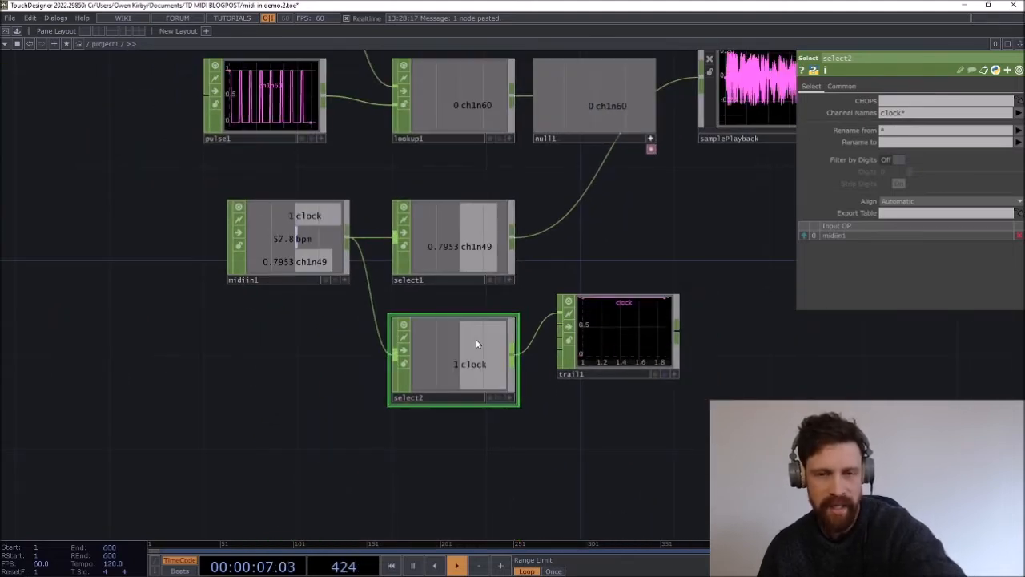
{"action": "scroll", "coordinate": [476, 340], "scroll_direction": "up", "scroll_amount": 3}
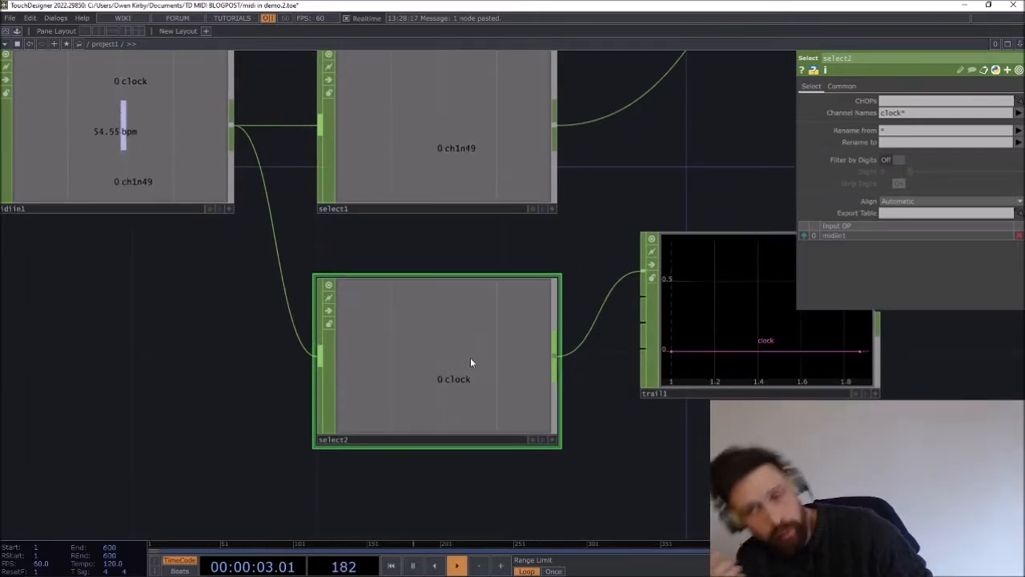
{"action": "scroll", "coordinate": [470, 357], "scroll_direction": "down", "scroll_amount": 5}
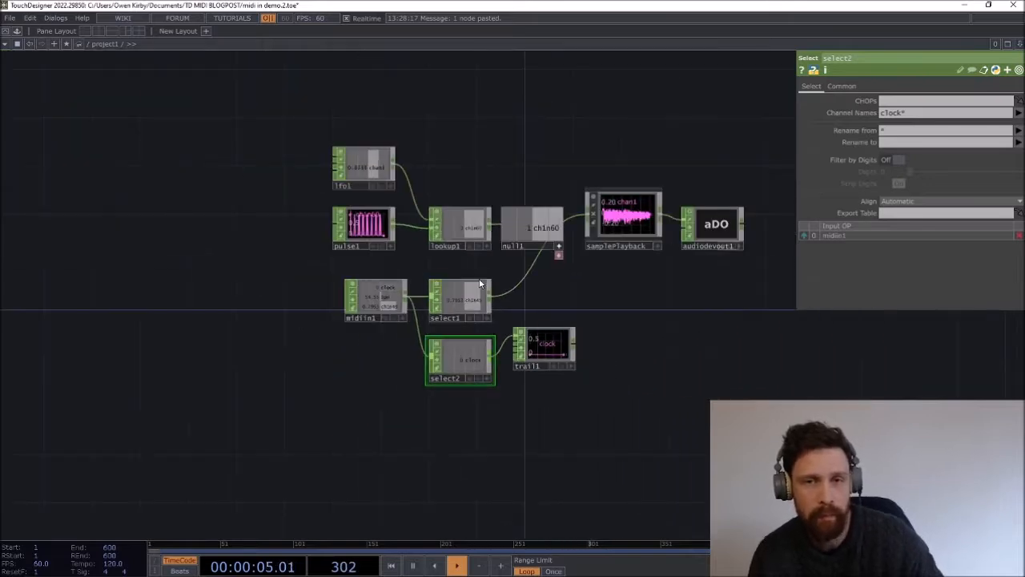
- Feed trail1 from lookup1 and examine the graph of the LFO-driven pulse
{"action": "left_click_drag", "start_coordinate": [491, 228], "coordinate": [508, 337]}
{"action": "scroll", "coordinate": [508, 337], "scroll_direction": "up", "scroll_amount": 5}
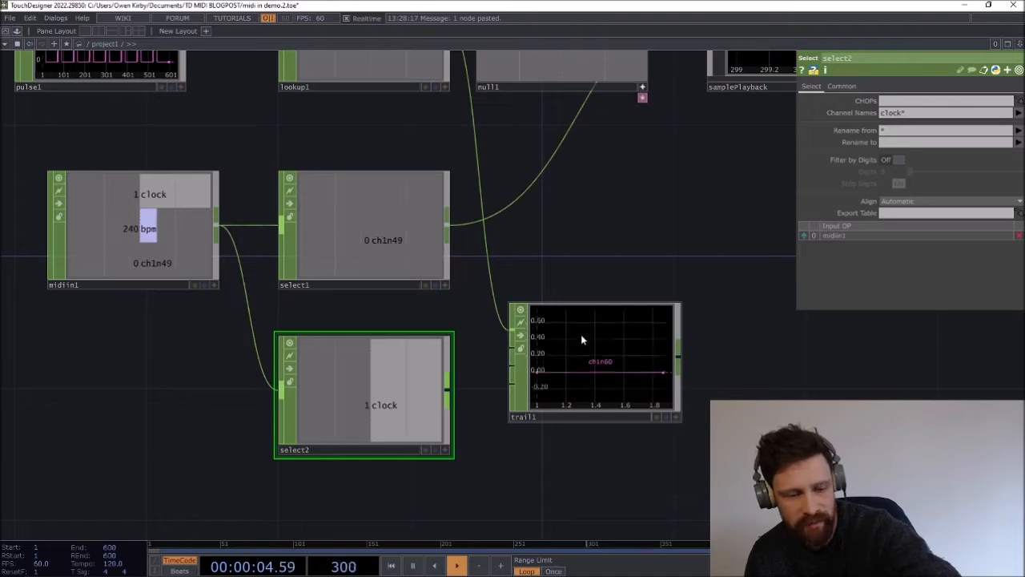
{"action": "scroll", "coordinate": [575, 344], "scroll_direction": "down", "scroll_amount": 5}
{"action": "scroll", "coordinate": [575, 344], "scroll_direction": "up", "scroll_amount": 8}
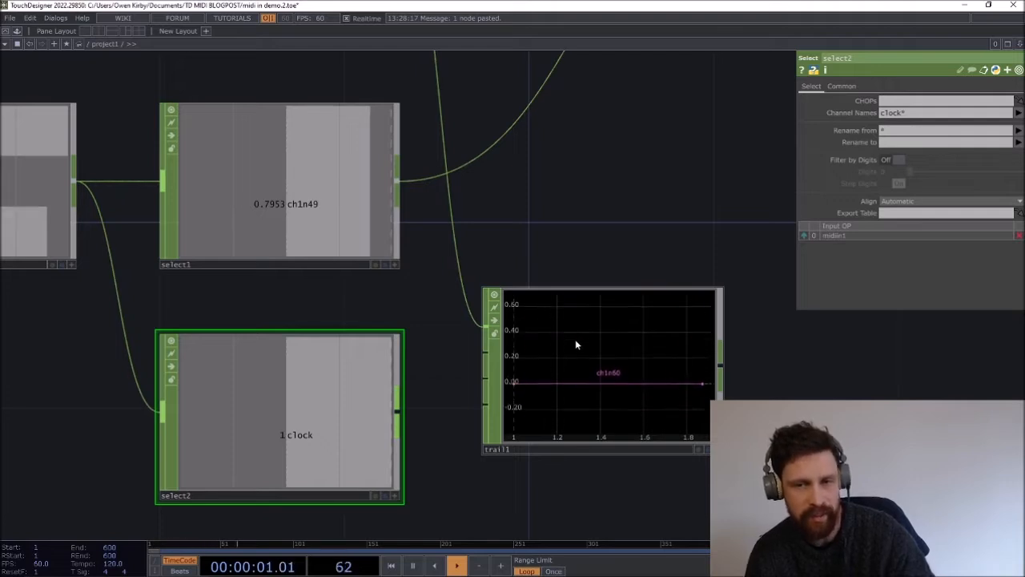
{"action": "scroll", "coordinate": [575, 342], "scroll_direction": "down", "scroll_amount": 2}
{"action": "scroll", "coordinate": [575, 341], "scroll_direction": "down", "scroll_amount": 4}
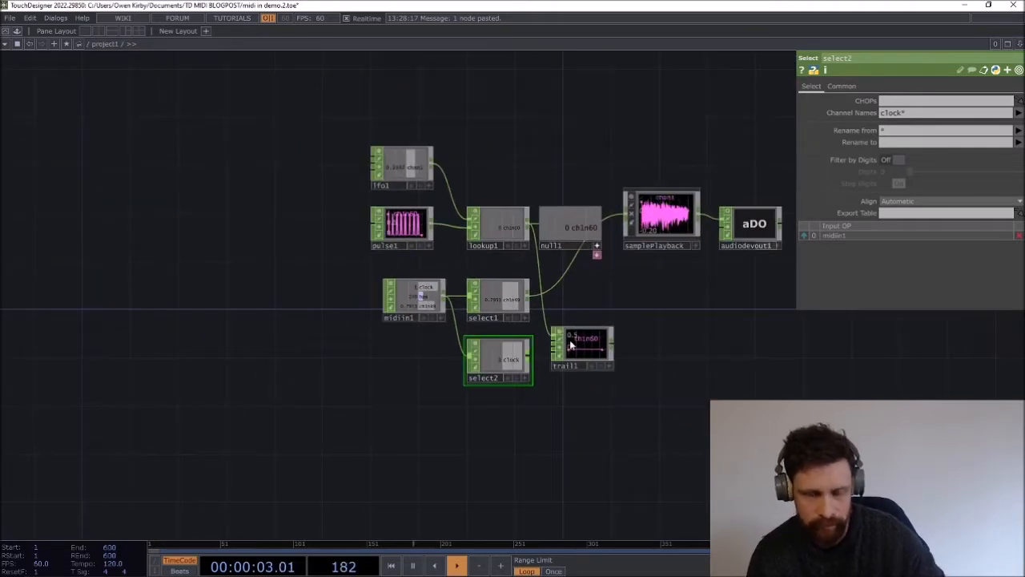
- Reconnect select1 to trail1 as its input and examine the MIDI note graph
{"action": "left_click", "coordinate": [432, 302]}
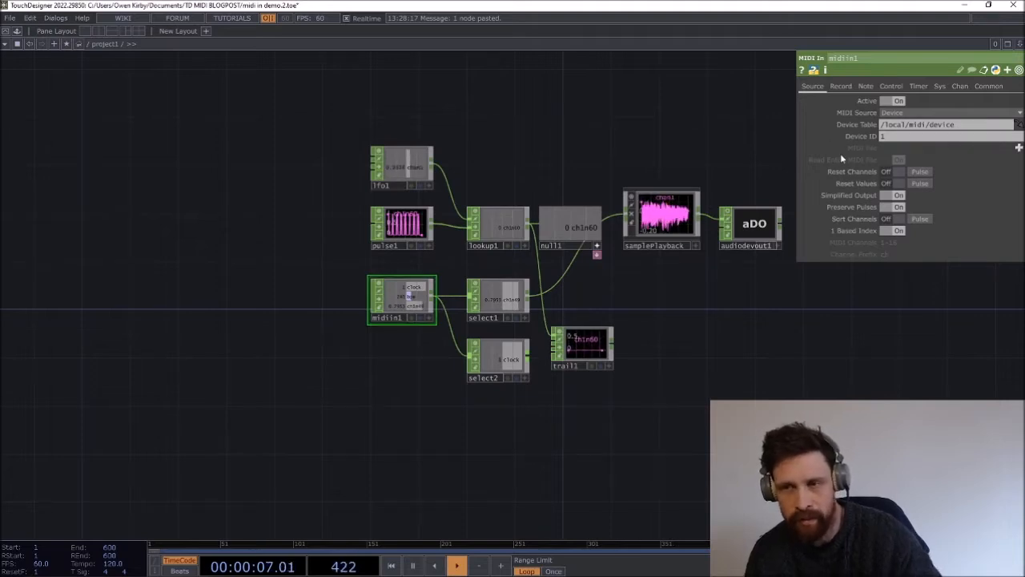
{"action": "scroll", "coordinate": [457, 355], "scroll_direction": "up", "scroll_amount": 4}
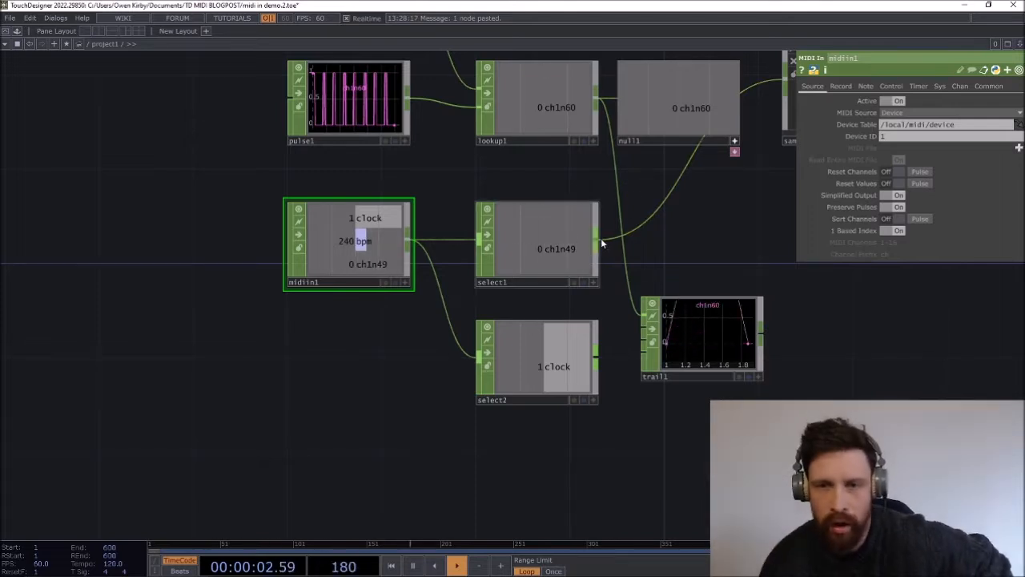
{"action": "scroll", "coordinate": [702, 335], "scroll_direction": "up", "scroll_amount": 3}
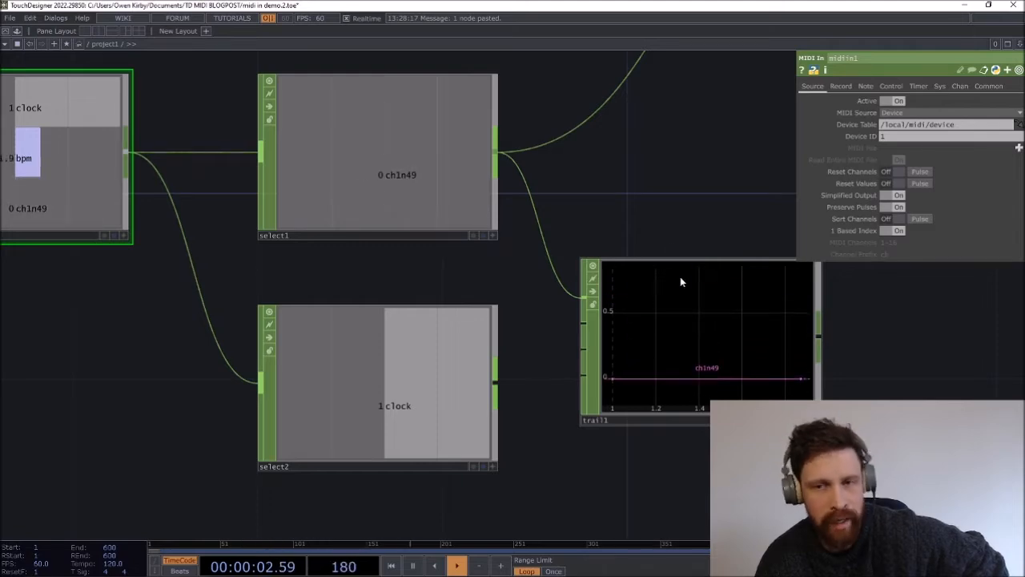
{"action": "scroll", "coordinate": [653, 314], "scroll_direction": "down", "scroll_amount": 2}
{"action": "scroll", "coordinate": [652, 314], "scroll_direction": "down", "scroll_amount": 4}
{"action": "left_click_drag", "start_coordinate": [638, 277], "coordinate": [528, 332]}
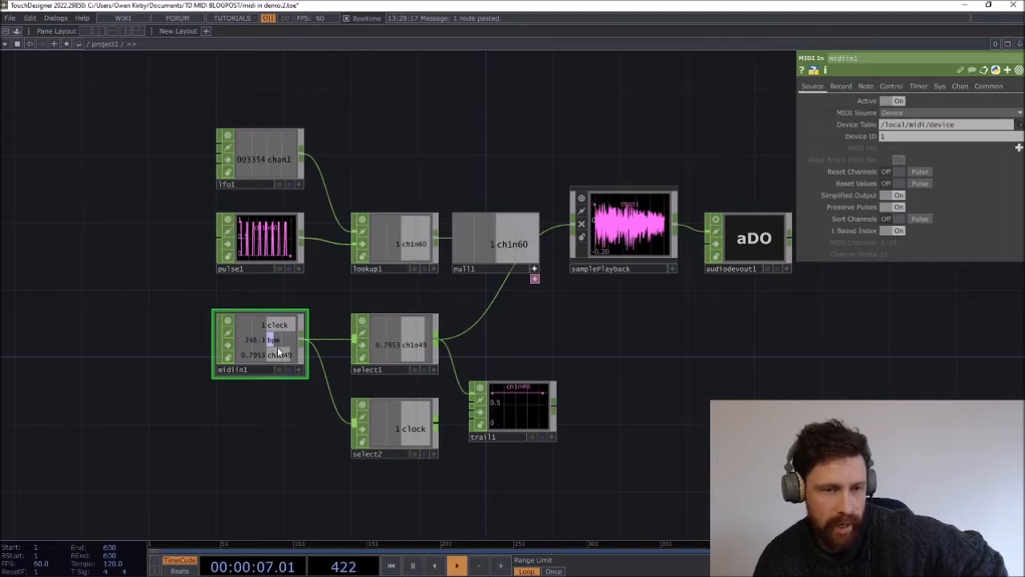
- Raise audiodevout1's volume to 0.486 to hear the MIDI-triggered sample
{"action": "left_click", "coordinate": [741, 240]}
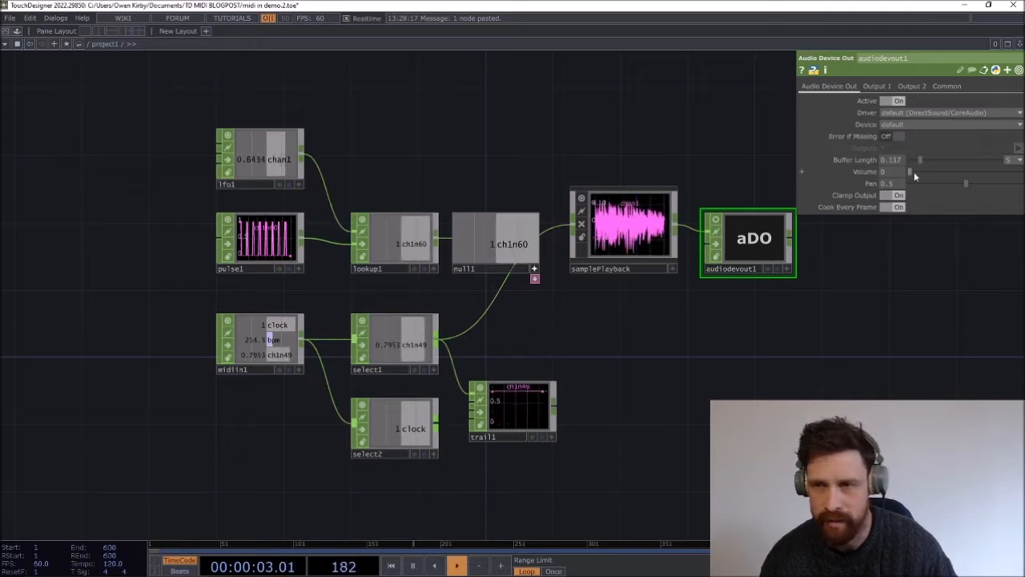
{"action": "left_click_drag", "start_coordinate": [910, 171], "coordinate": [943, 171]}
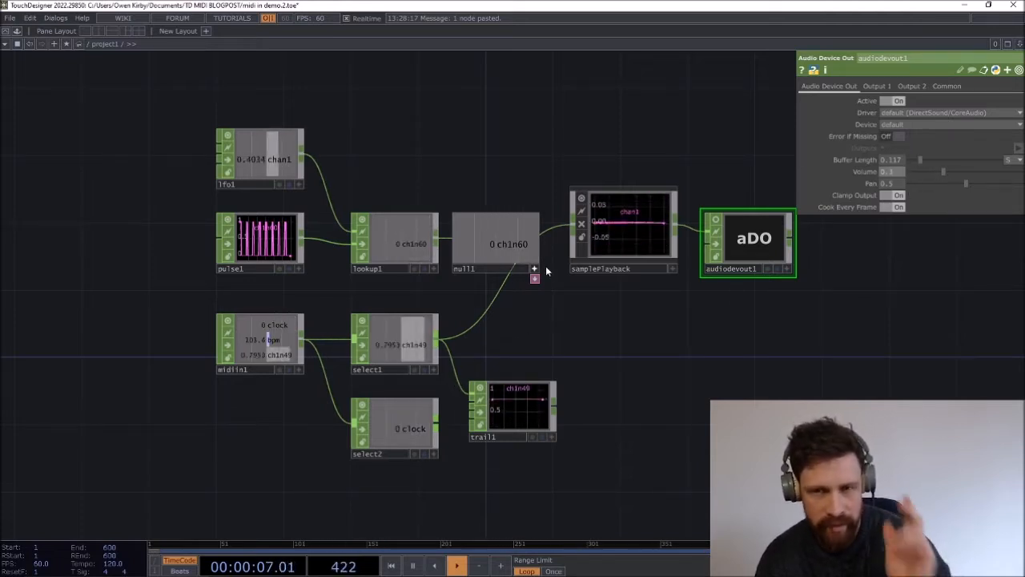
{"action": "left_click_drag", "start_coordinate": [943, 171], "coordinate": [965, 172]}
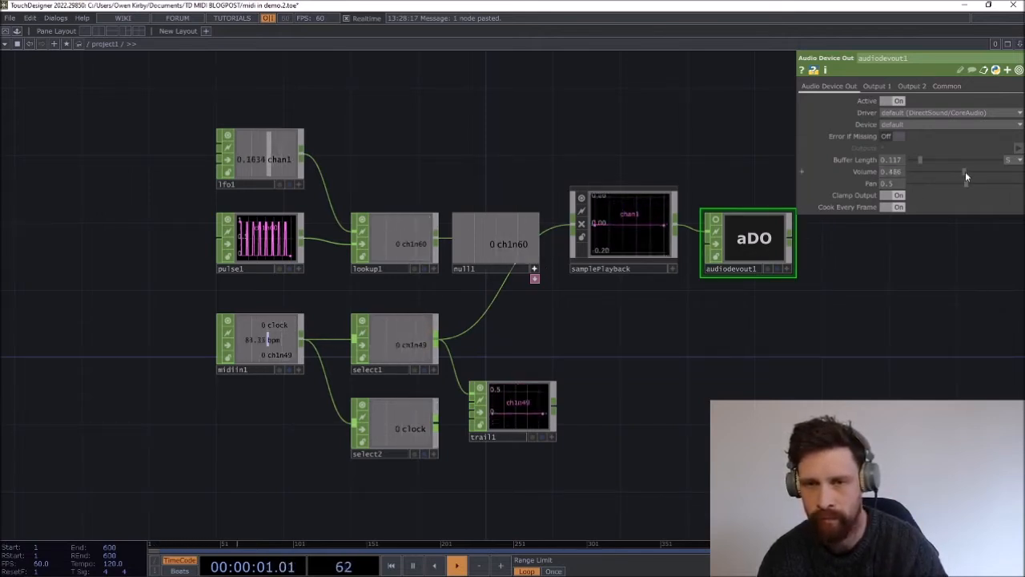
- Toggle Preserve Pulses on midiin1 several times to compare the playback, leaving it off
{"action": "left_click", "coordinate": [260, 344]}
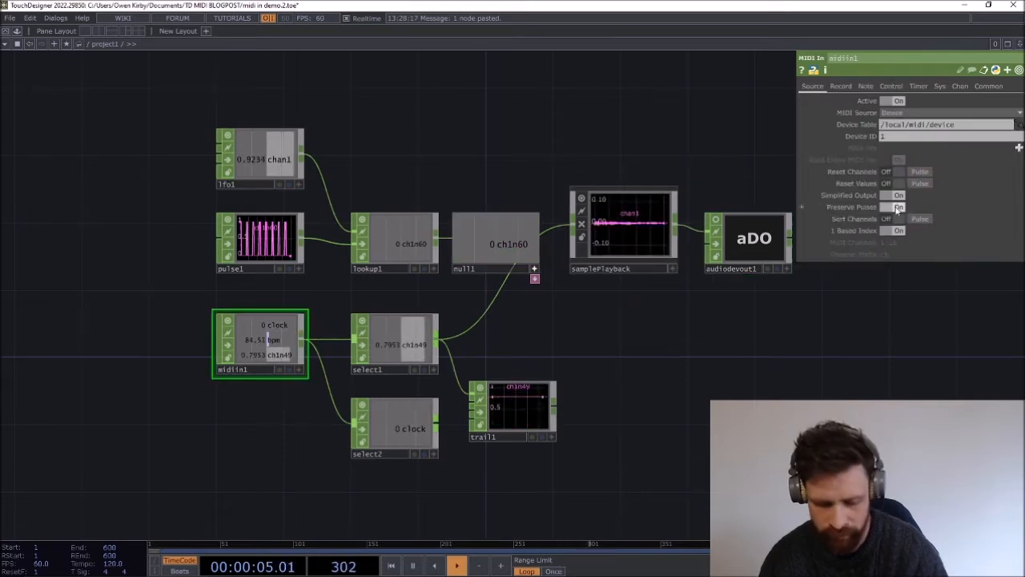
{"action": "left_click", "coordinate": [898, 208]}
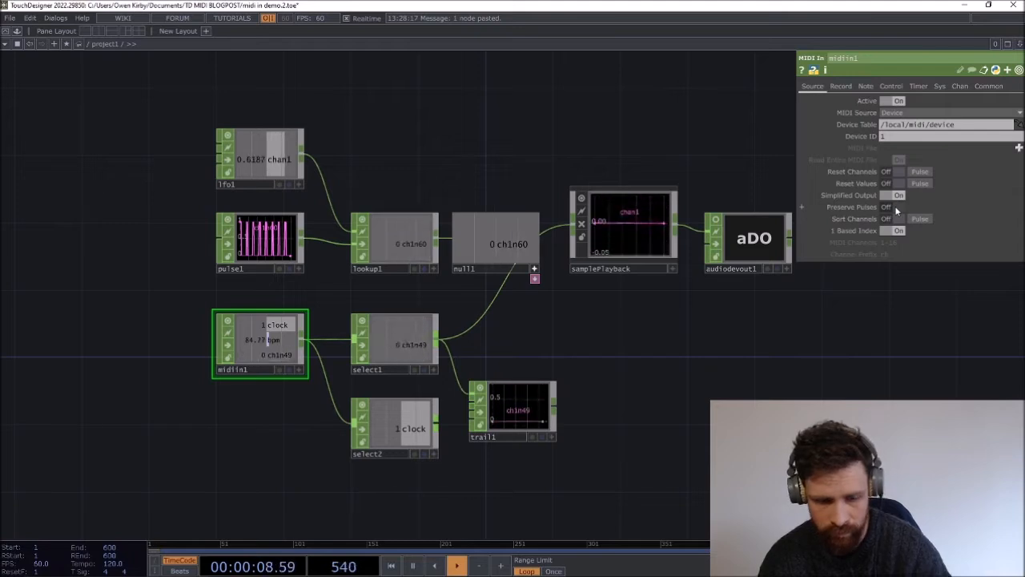
{"action": "left_click", "coordinate": [898, 207]}
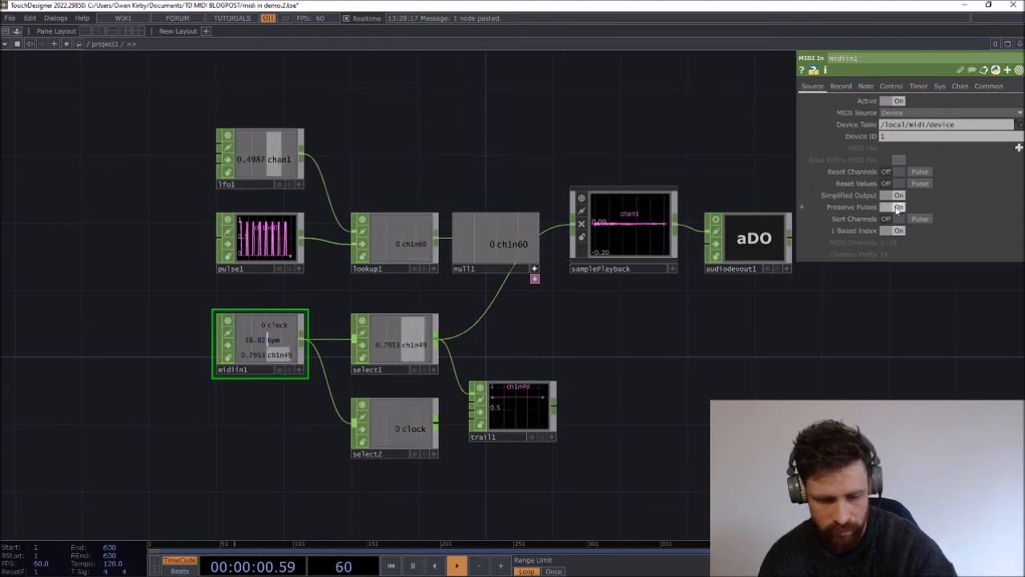
{"action": "left_click", "coordinate": [898, 208]}
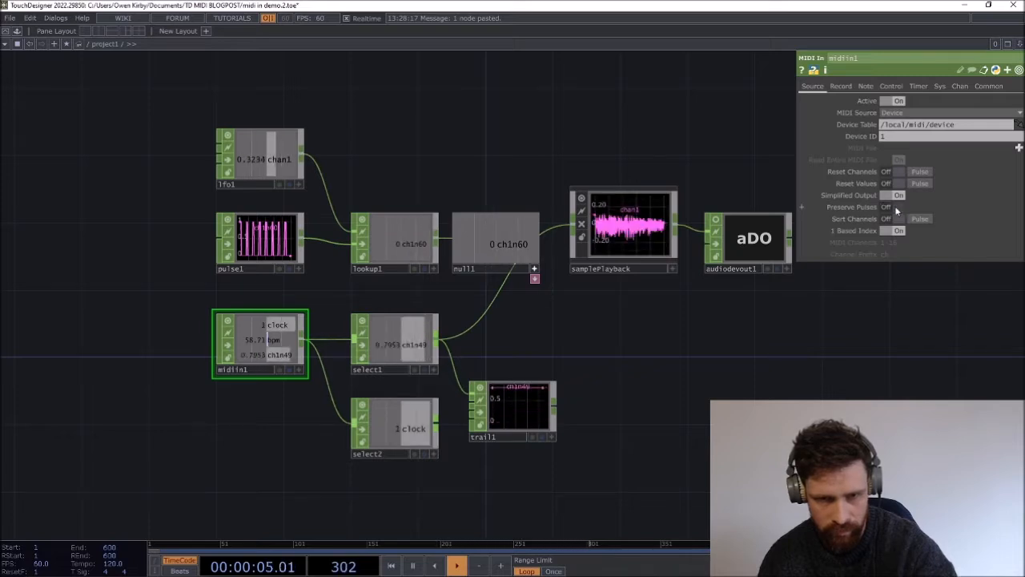
{"action": "left_click", "coordinate": [898, 207]}
{"action": "left_click", "coordinate": [898, 207]}
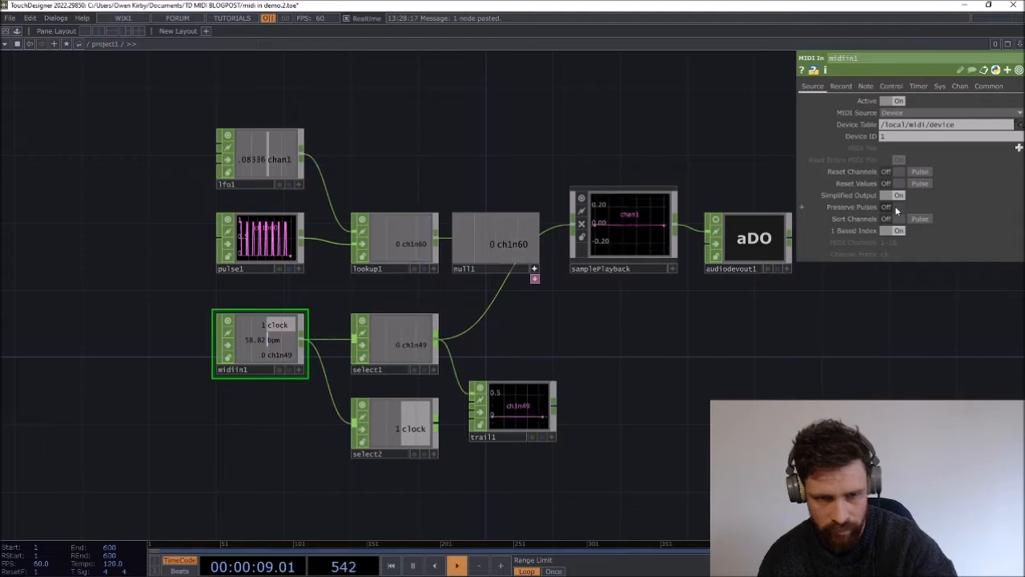
{"action": "left_click", "coordinate": [897, 208]}
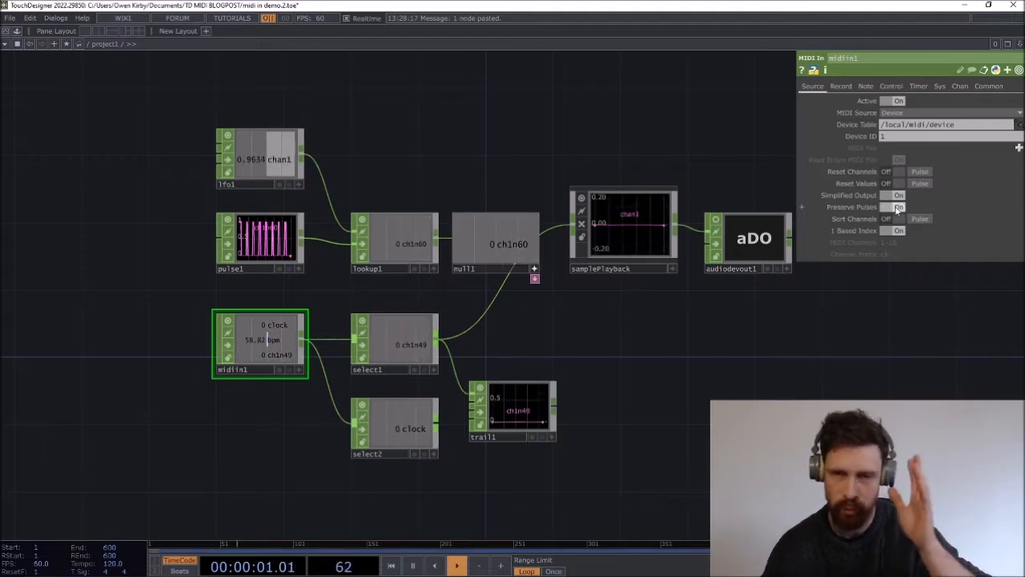
{"action": "left_click", "coordinate": [898, 208]}
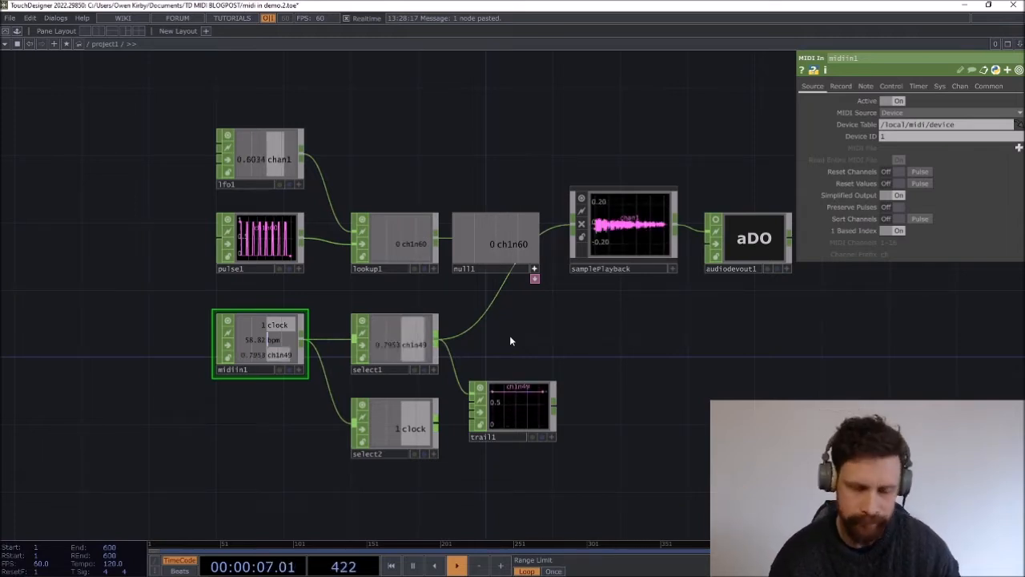
- Mute audiodevout1 by lowering its volume all the way
{"action": "left_click_drag", "start_coordinate": [485, 341], "coordinate": [506, 317]}
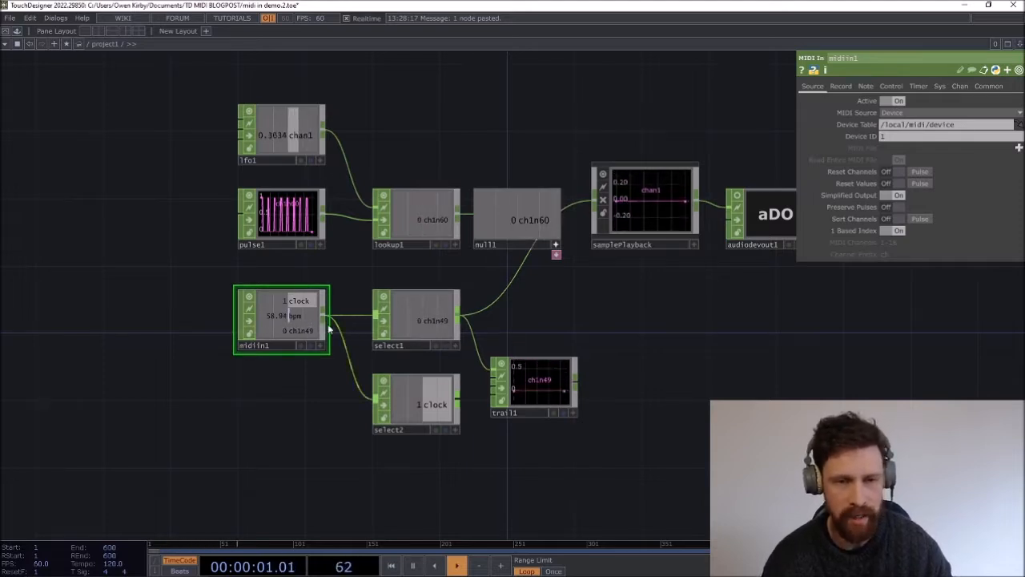
{"action": "left_click", "coordinate": [764, 220]}
{"action": "left_click_drag", "start_coordinate": [966, 171], "coordinate": [819, 194]}
- Inspect midiin1's operator information for its sample rate and channel details
{"action": "left_click", "coordinate": [657, 222]}
{"action": "left_click_drag", "start_coordinate": [621, 315], "coordinate": [653, 306]}
{"action": "left_click", "coordinate": [318, 320]}
{"action": "middle_click", "coordinate": [315, 319]}
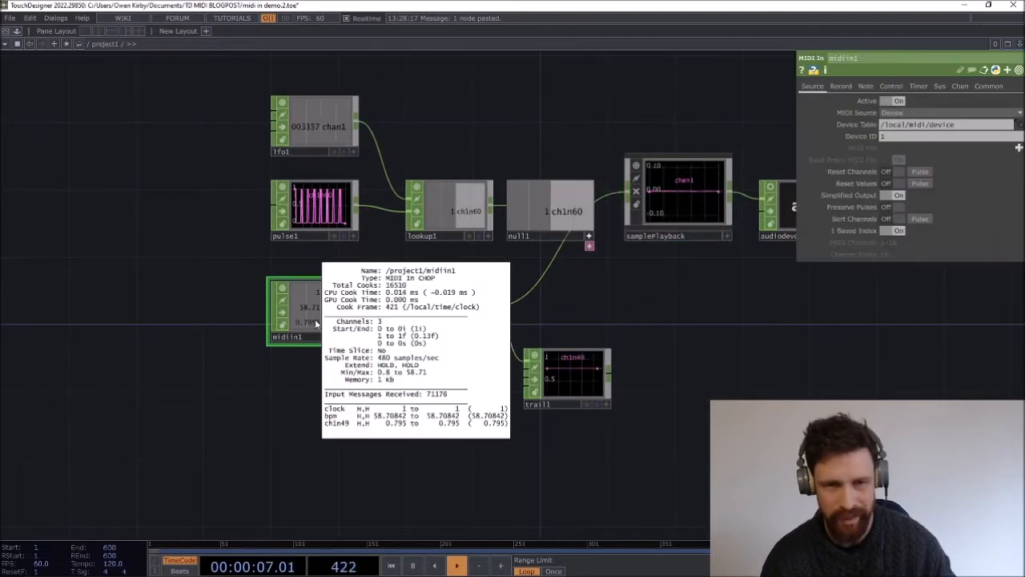
{"action": "left_click_drag", "start_coordinate": [201, 409], "coordinate": [166, 438]}
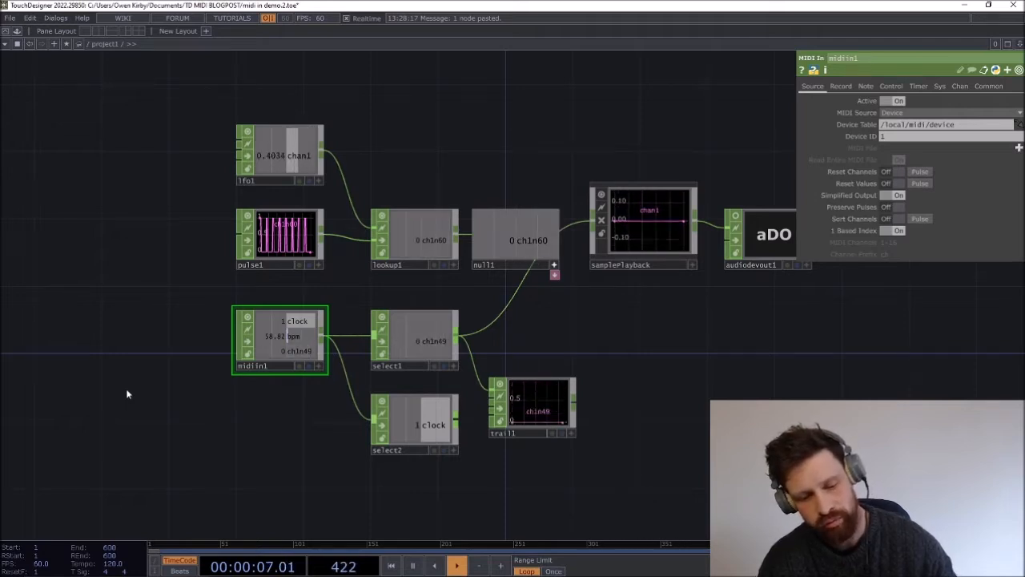
- Check the channel name and sample rate settings of lfo1, and reselect midiin1
{"action": "left_click", "coordinate": [281, 150]}
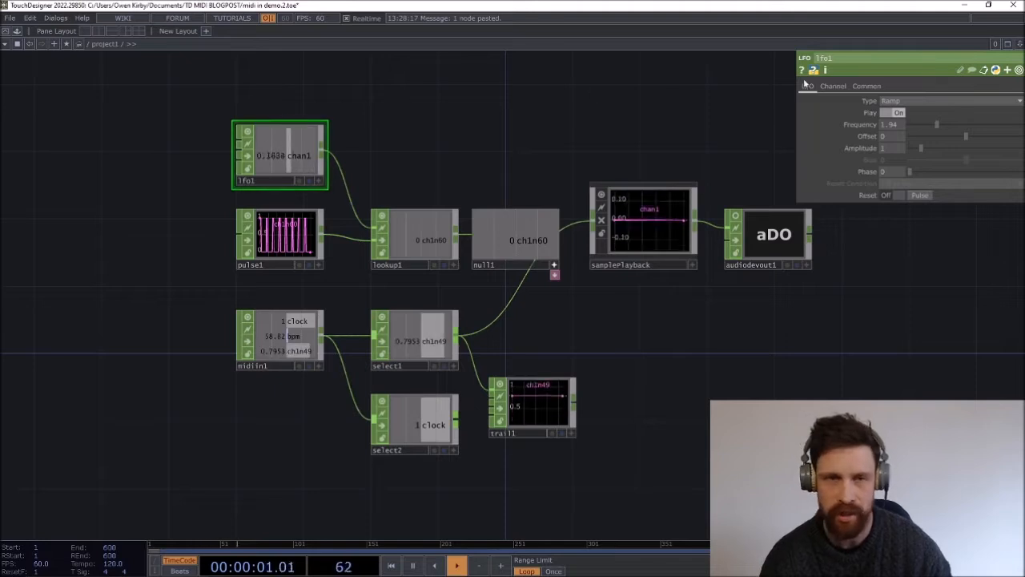
{"action": "left_click", "coordinate": [832, 86]}
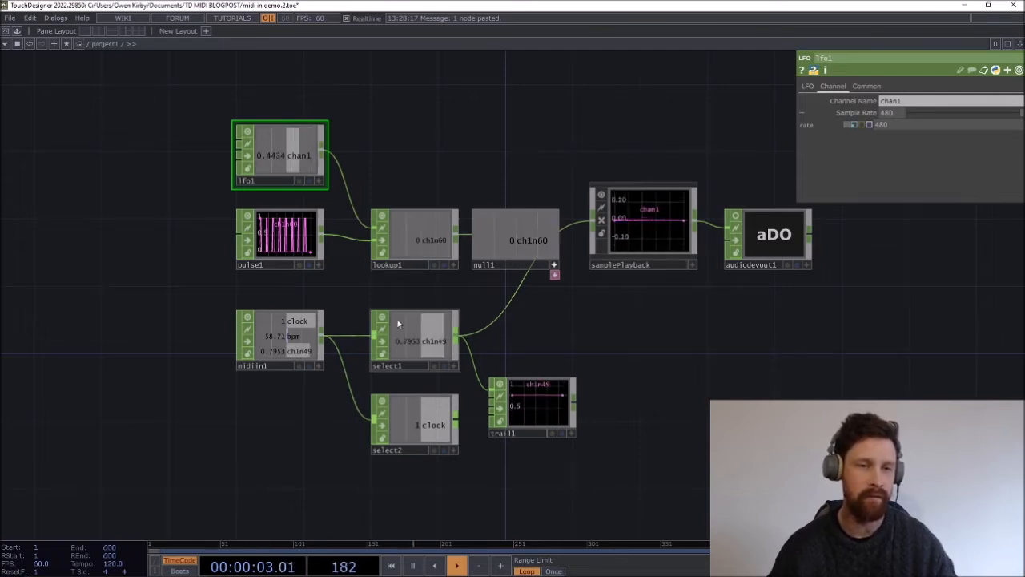
{"action": "left_click", "coordinate": [276, 324]}
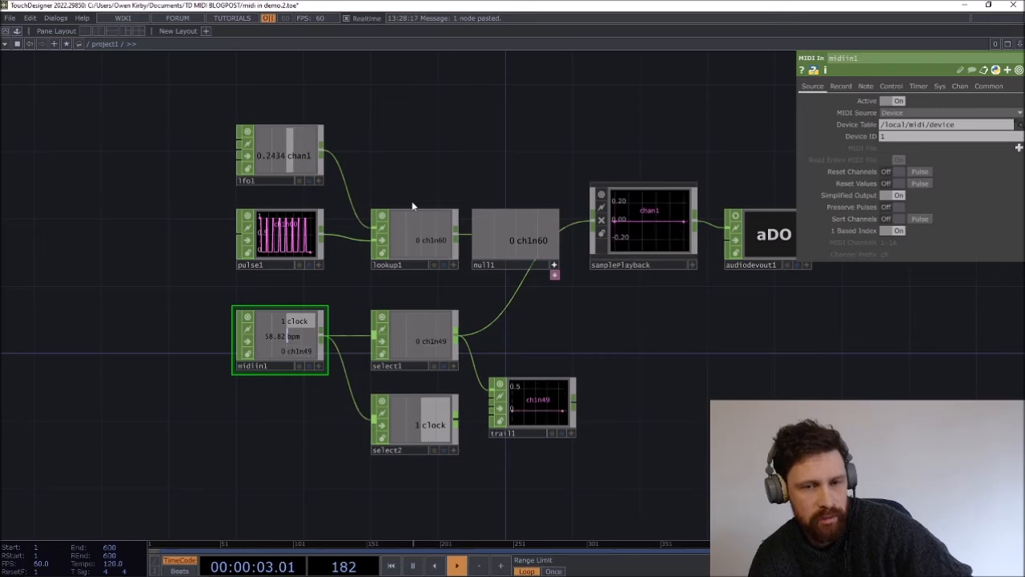
- Add a MIDI In DAT to the network in the empty space below the midiin1 CHOP
{"action": "scroll", "coordinate": [389, 177], "scroll_direction": "down", "scroll_amount": 2}
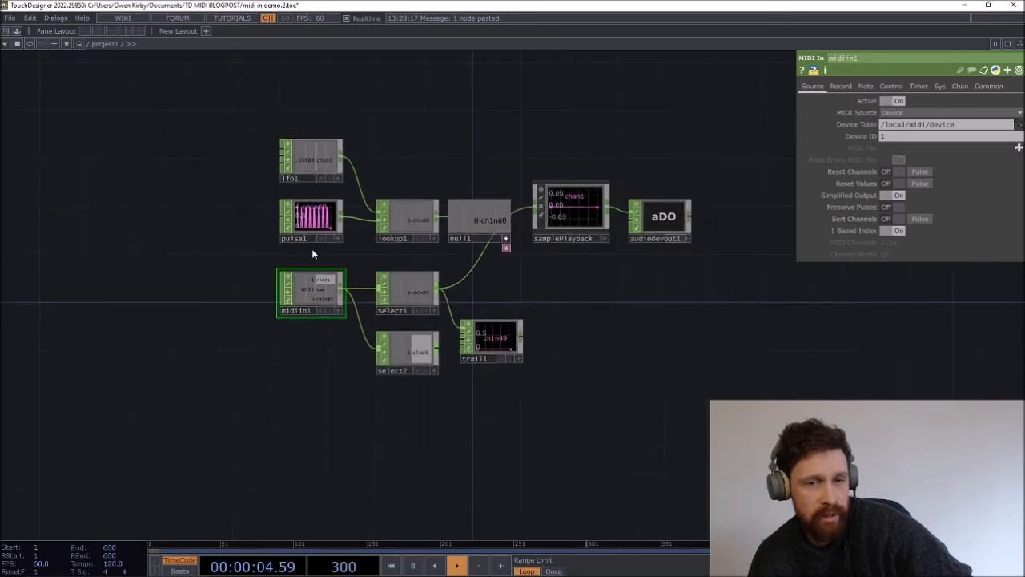
{"action": "scroll", "coordinate": [311, 253], "scroll_direction": "up", "scroll_amount": 3}
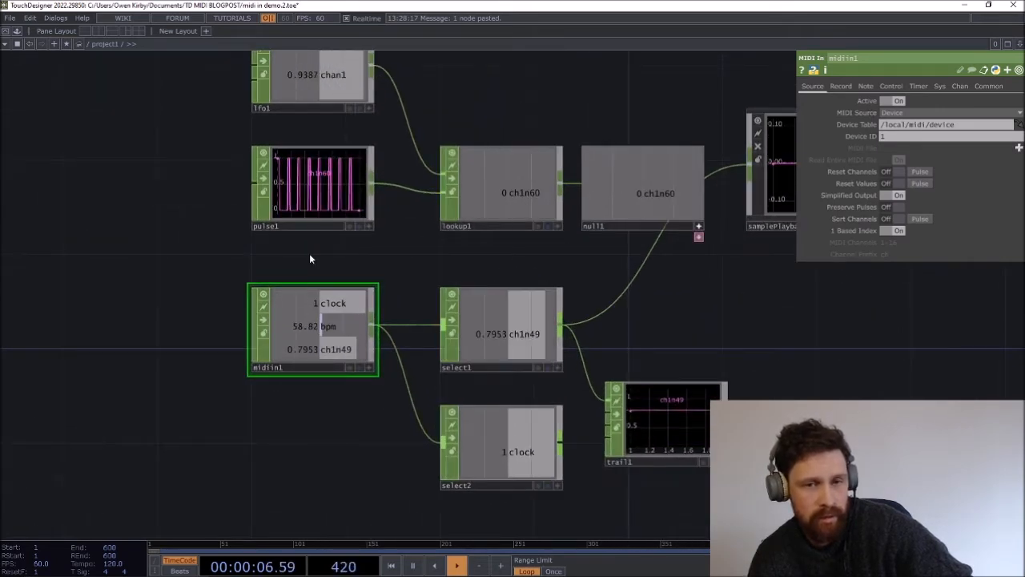
{"action": "left_click_drag", "start_coordinate": [308, 260], "coordinate": [305, 260]}
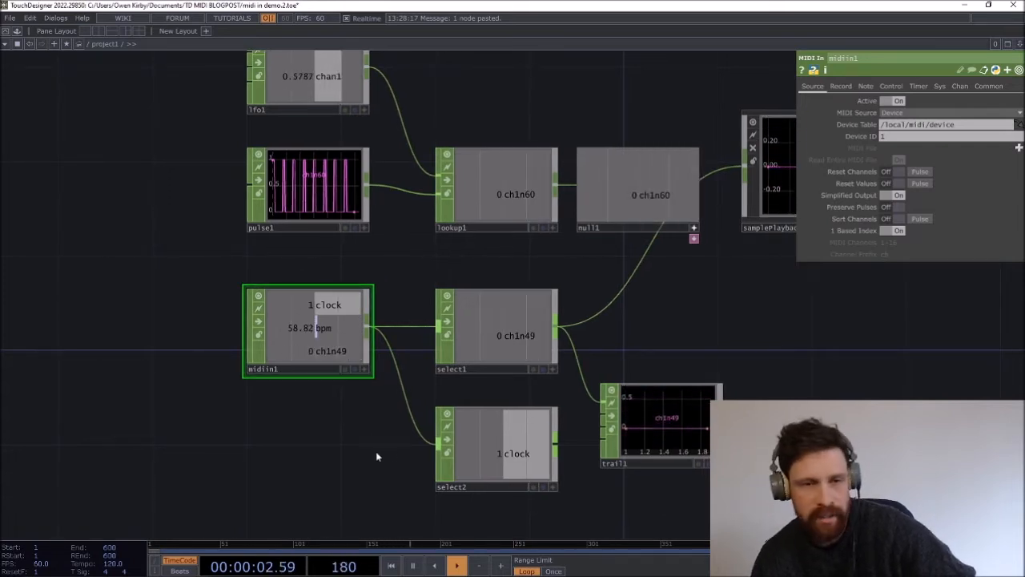
{"action": "left_click_drag", "start_coordinate": [291, 504], "coordinate": [303, 429]}
{"action": "key", "text": "Tab"}
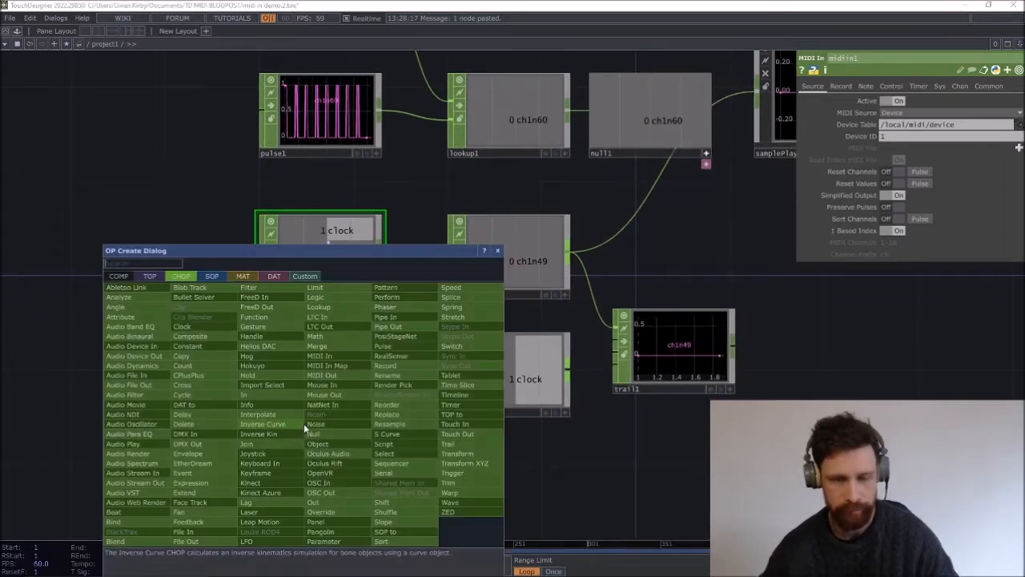
{"action": "type", "text": "midi"}
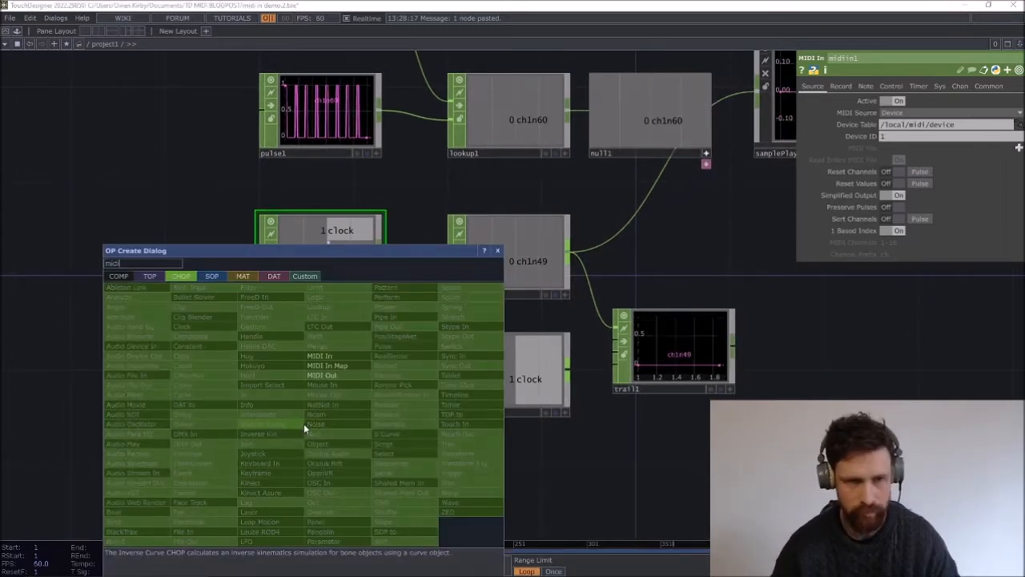
{"action": "left_click", "coordinate": [276, 275]}
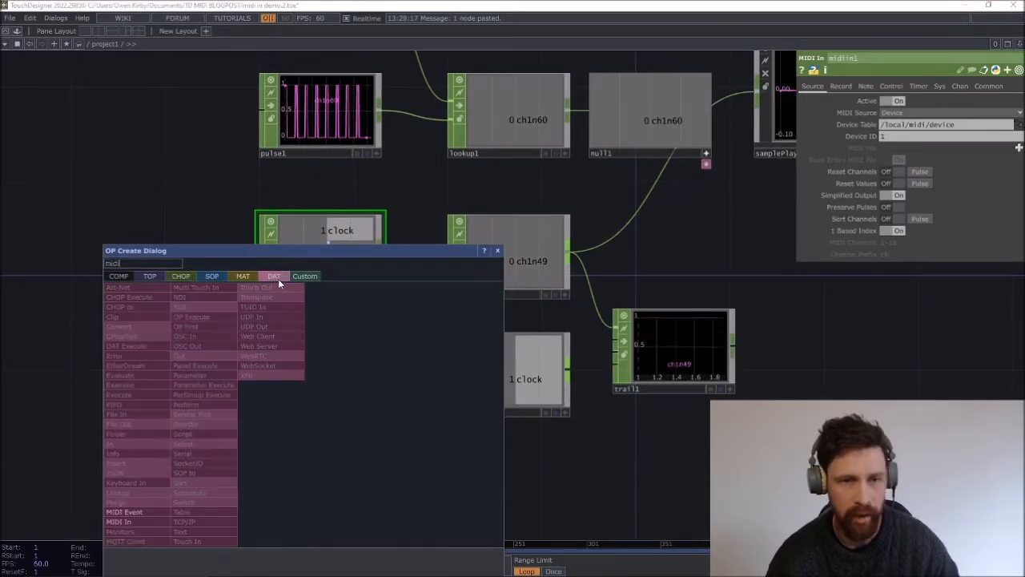
{"action": "left_click", "coordinate": [126, 523]}
{"action": "left_click", "coordinate": [299, 412]}
{"action": "left_click_drag", "start_coordinate": [137, 430], "coordinate": [265, 313]}
- Examine the incoming Note On and Note Off rows in the midiin2 DAT, including their channel, index and value columns
{"action": "scroll", "coordinate": [380, 296], "scroll_direction": "up", "scroll_amount": 3}
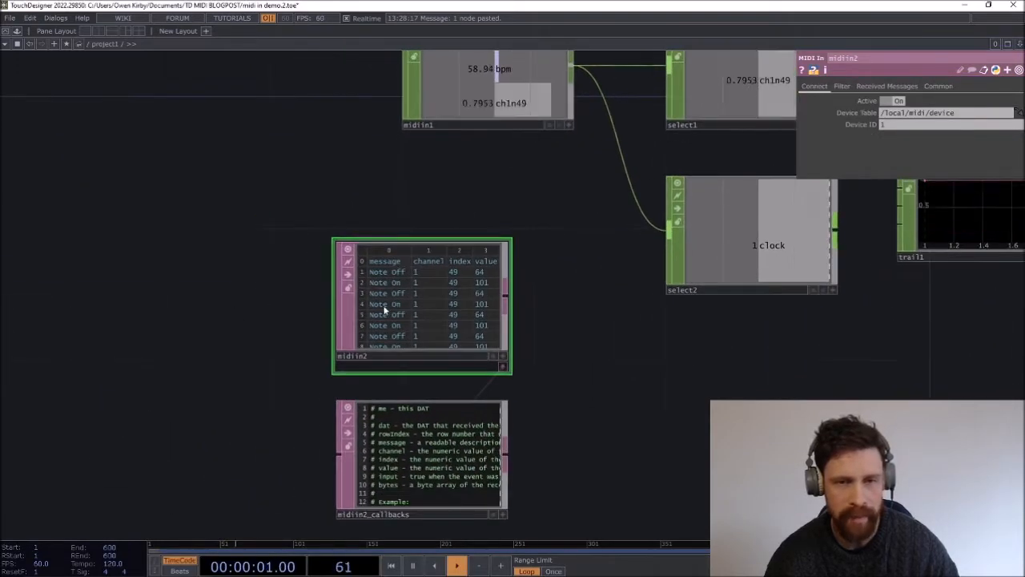
{"action": "scroll", "coordinate": [384, 308], "scroll_direction": "up", "scroll_amount": 2}
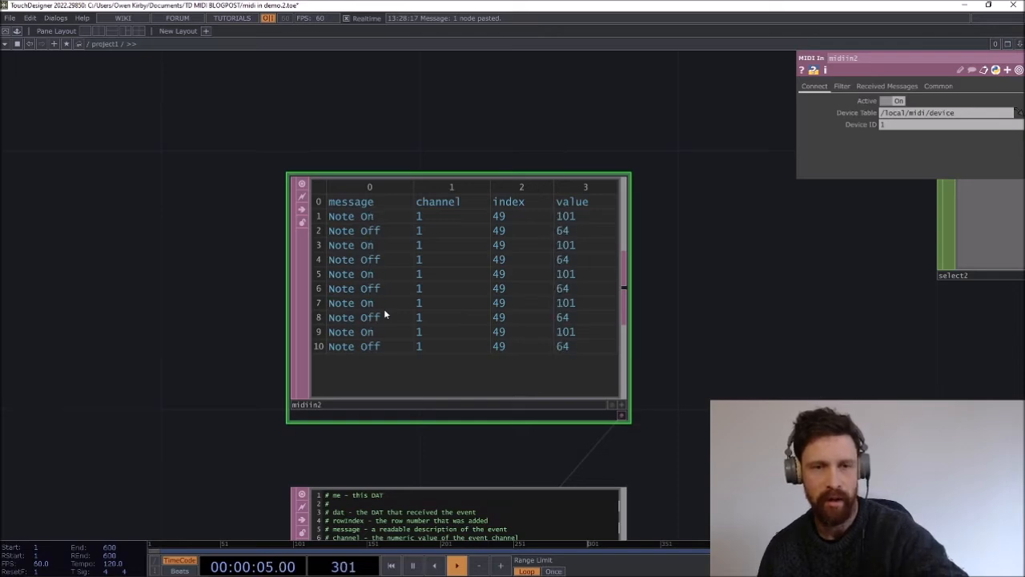
{"action": "scroll", "coordinate": [384, 312], "scroll_direction": "down", "scroll_amount": 3}
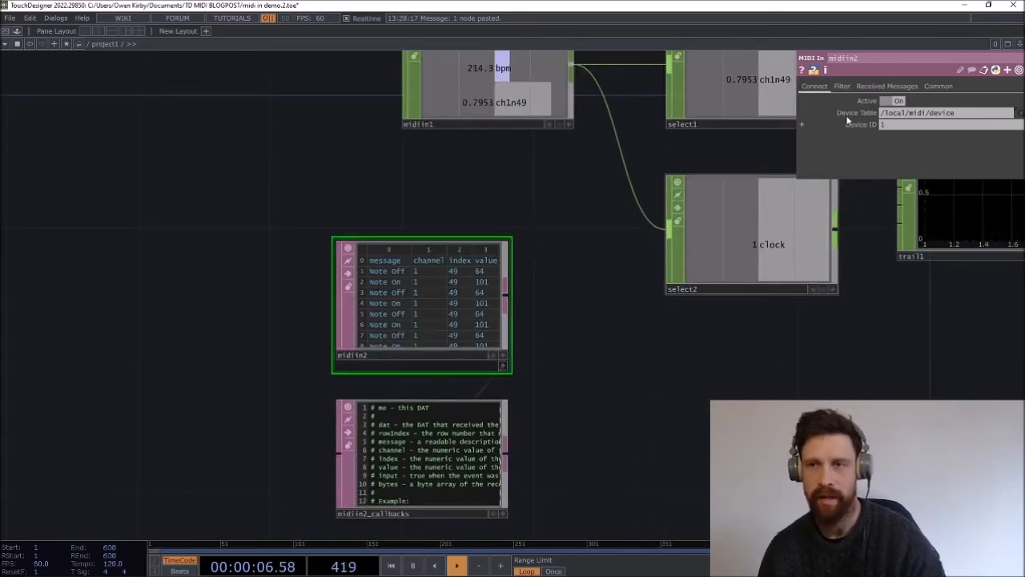
{"action": "scroll", "coordinate": [422, 300], "scroll_direction": "up", "scroll_amount": 3}
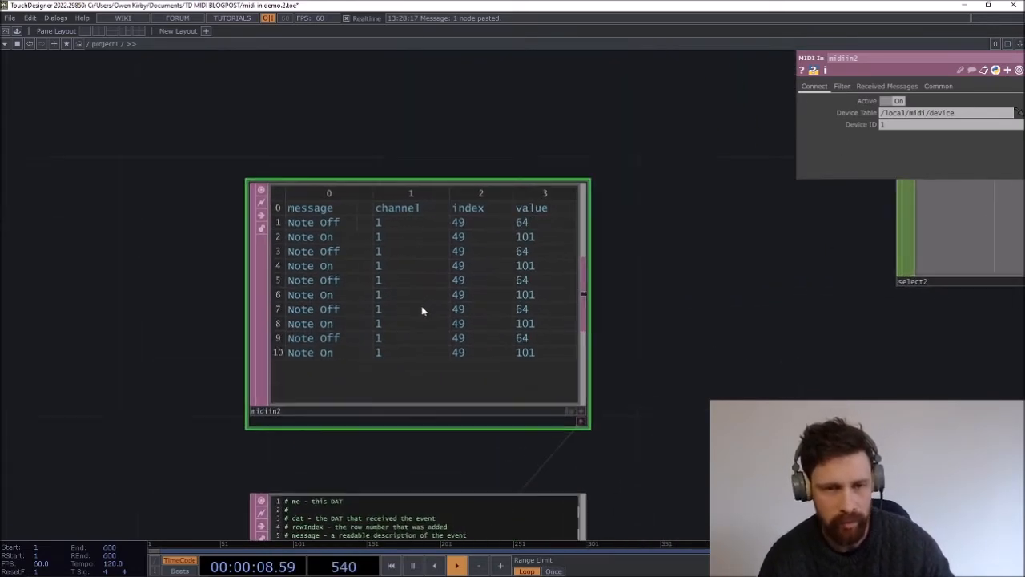
{"action": "scroll", "coordinate": [419, 311], "scroll_direction": "down", "scroll_amount": 3}
{"action": "scroll", "coordinate": [418, 309], "scroll_direction": "up", "scroll_amount": 3}
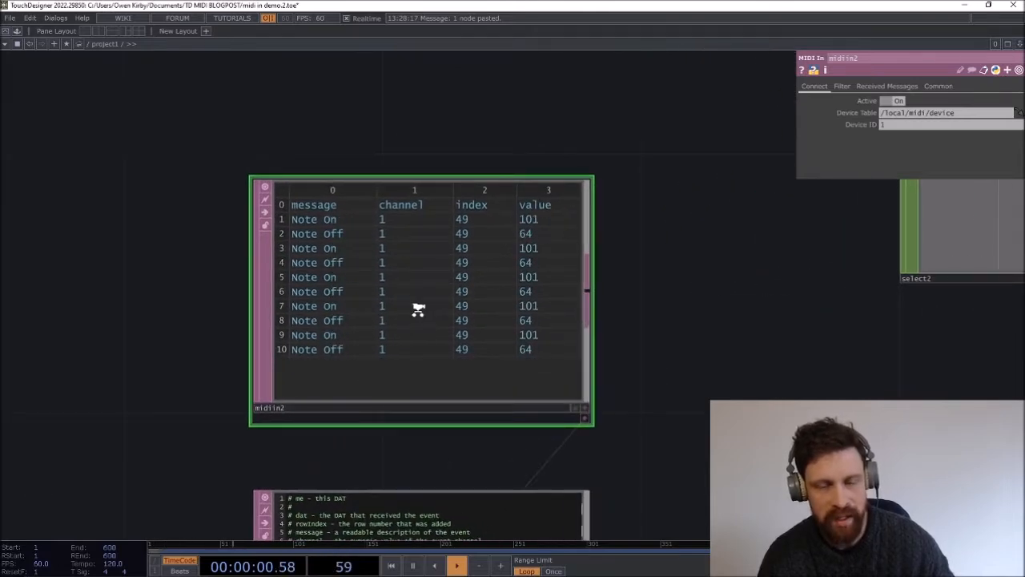
{"action": "scroll", "coordinate": [401, 301], "scroll_direction": "down", "scroll_amount": 4}
{"action": "scroll", "coordinate": [349, 326], "scroll_direction": "up", "scroll_amount": 3}
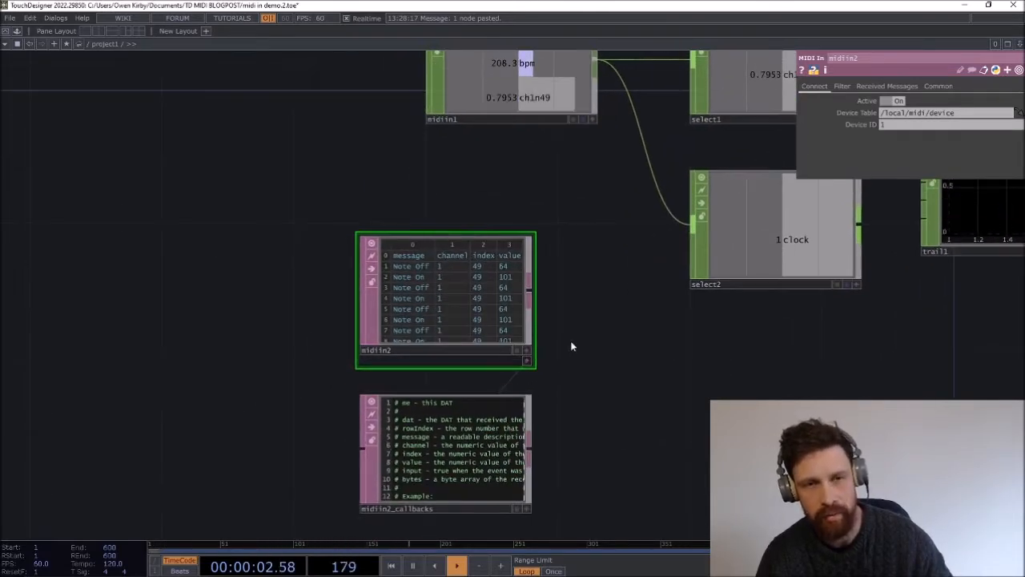
- Split the workspace into two side-by-side panes and show the Textport in the new one
{"action": "left_click_drag", "start_coordinate": [570, 342], "coordinate": [412, 337]}
{"action": "left_click", "coordinate": [97, 30]}
{"action": "left_click", "coordinate": [522, 43]}
{"action": "left_click", "coordinate": [539, 131]}
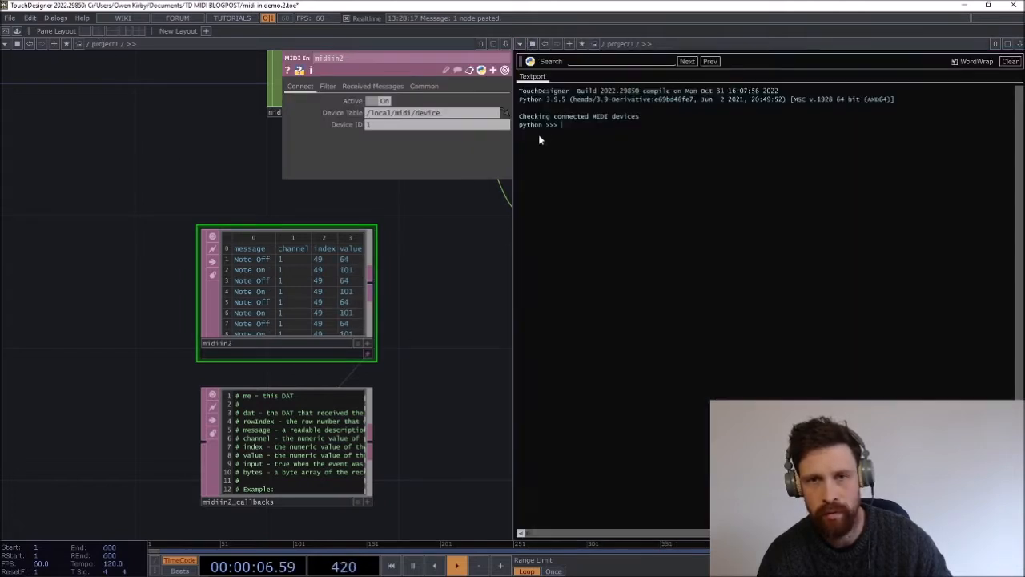
- Add print(absTime.seconds) to the onReceiveMIDI function in midiin2_callbacks to log when each MIDI message arrives
{"action": "scroll", "coordinate": [201, 368], "scroll_direction": "up", "scroll_amount": 4}
{"action": "left_click_drag", "start_coordinate": [160, 361], "coordinate": [64, 361]}
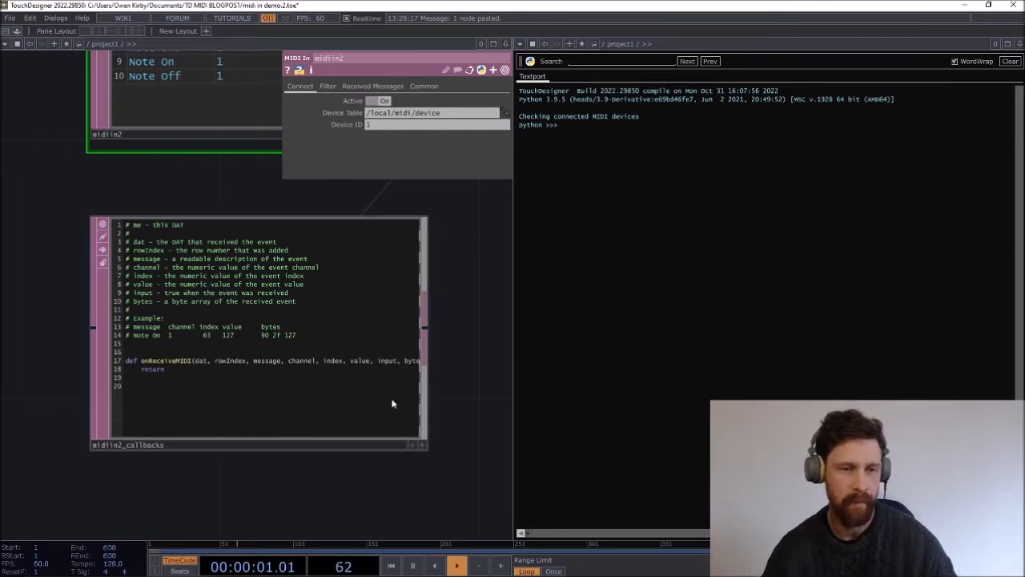
{"action": "left_click", "coordinate": [422, 445]}
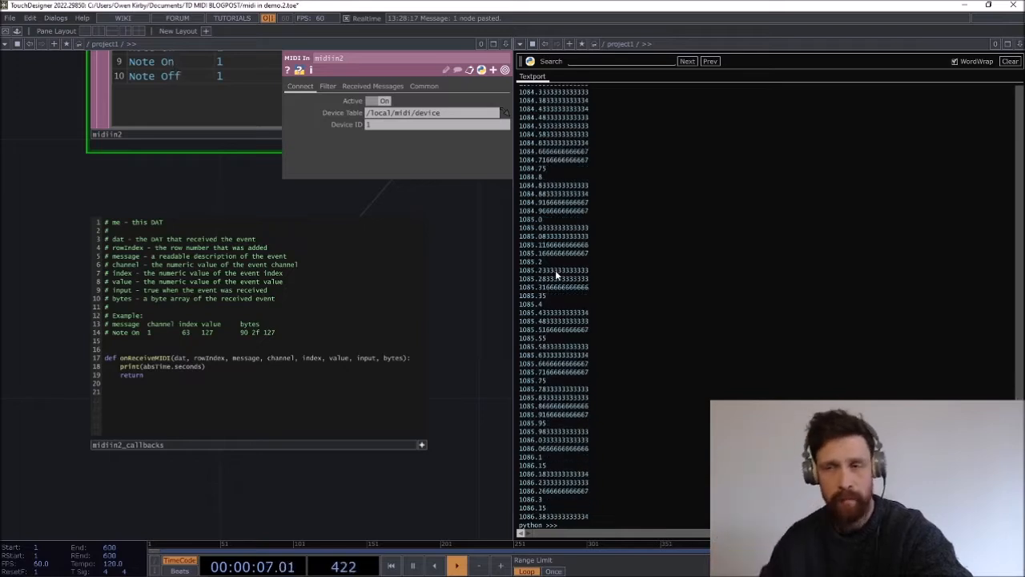
- Close the Textport pane and delete the midiin2 DAT together with its callbacks DAT
{"action": "left_click", "coordinate": [1019, 44]}
{"action": "left_click", "coordinate": [945, 119]}
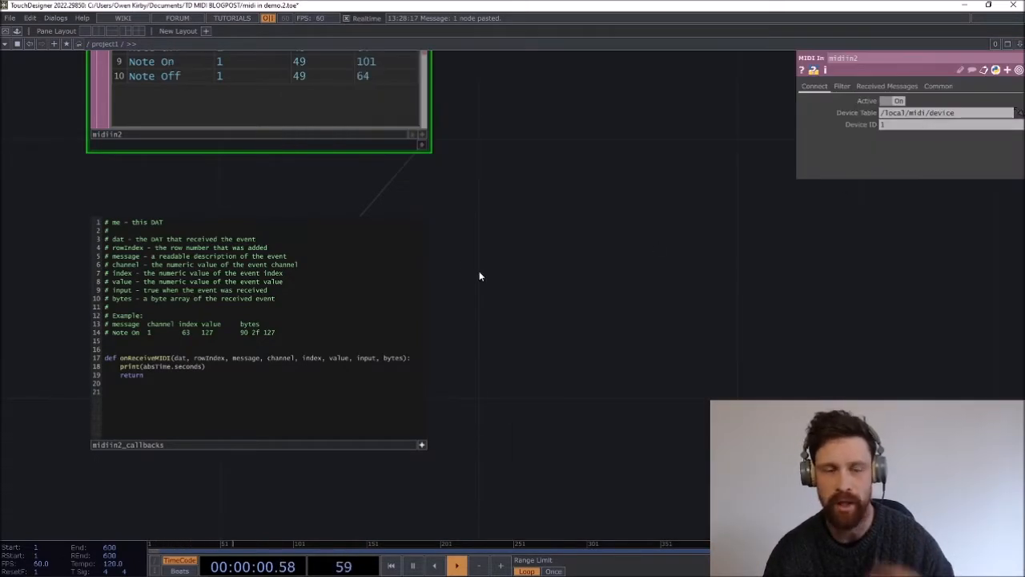
{"action": "scroll", "coordinate": [569, 332], "scroll_direction": "down", "scroll_amount": 5}
{"action": "right_click_drag", "start_coordinate": [333, 185], "coordinate": [442, 402]}
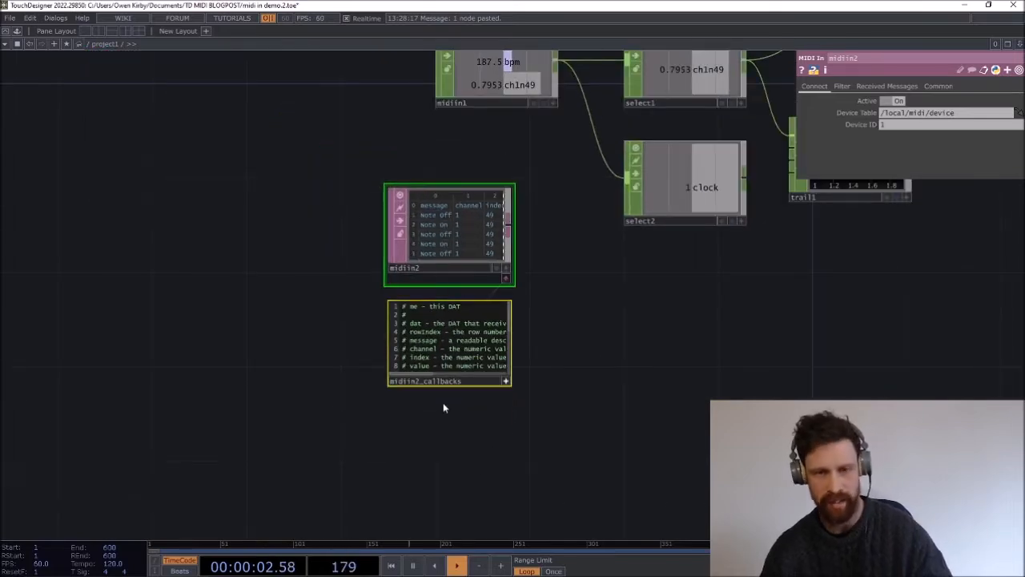
{"action": "key", "text": "Delete"}
{"action": "scroll", "coordinate": [334, 349], "scroll_direction": "down", "scroll_amount": 5}
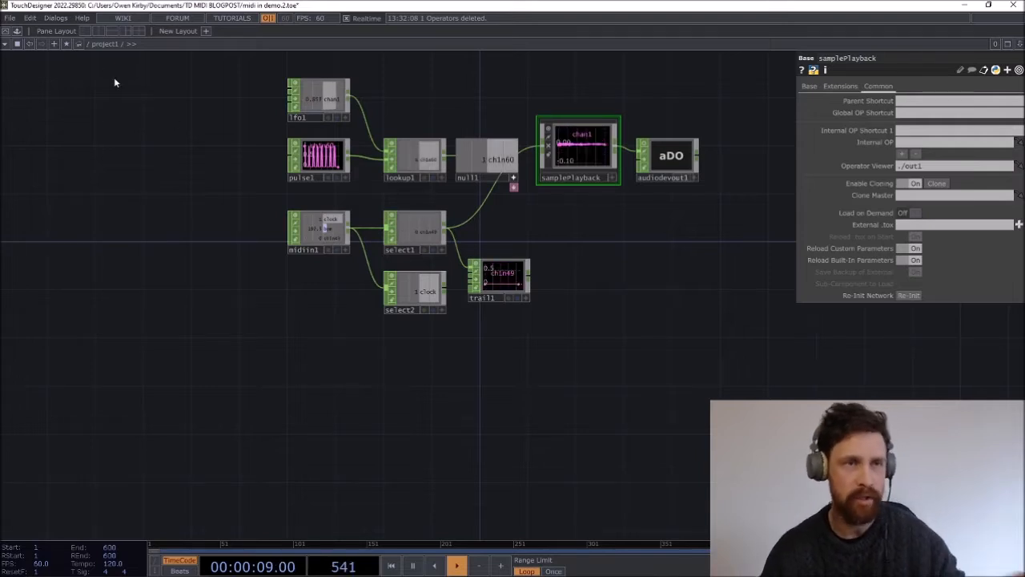
- Add the vstHost component from the Palette's Tools category below the existing CHOPs and enter its network
{"action": "left_click", "coordinate": [16, 31]}
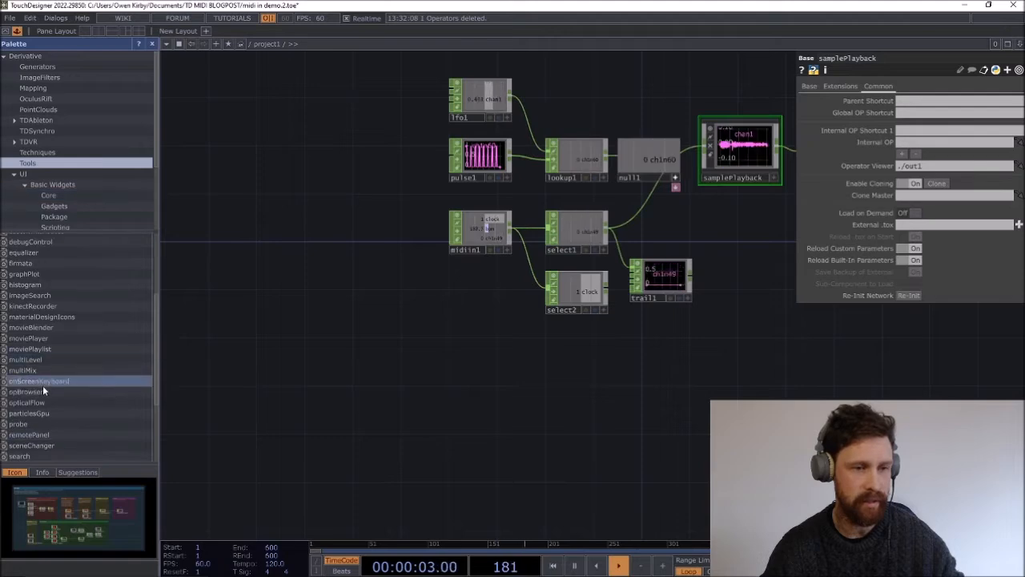
{"action": "left_click_drag", "start_coordinate": [24, 436], "coordinate": [629, 413]}
{"action": "double_click", "coordinate": [628, 414]}
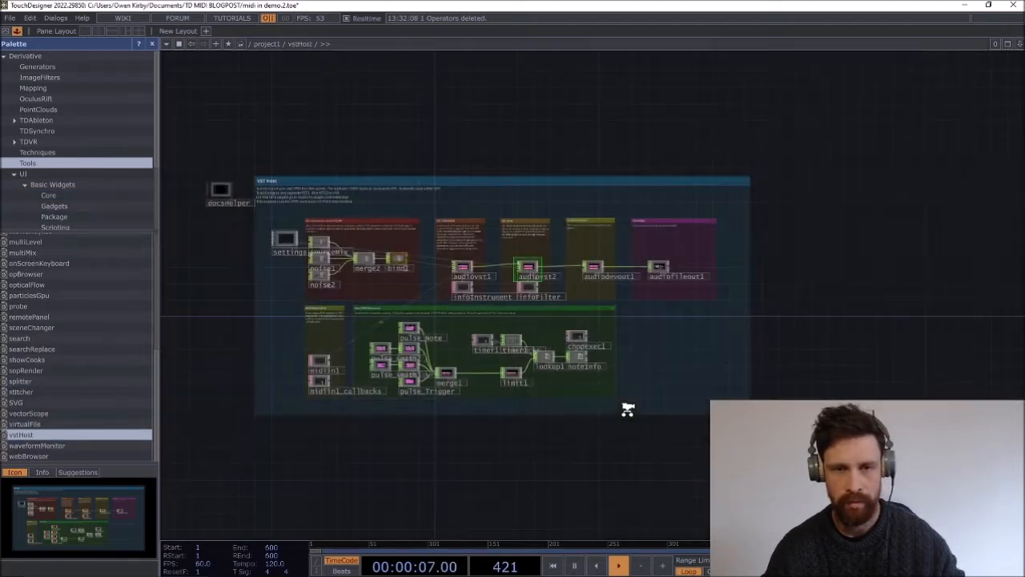
- Inspect the parameters of audiovst1 and the MIDI Keyboard In section, and toggle Bypass on the audiovst1 plugin
{"action": "scroll", "coordinate": [512, 359], "scroll_direction": "up", "scroll_amount": 5}
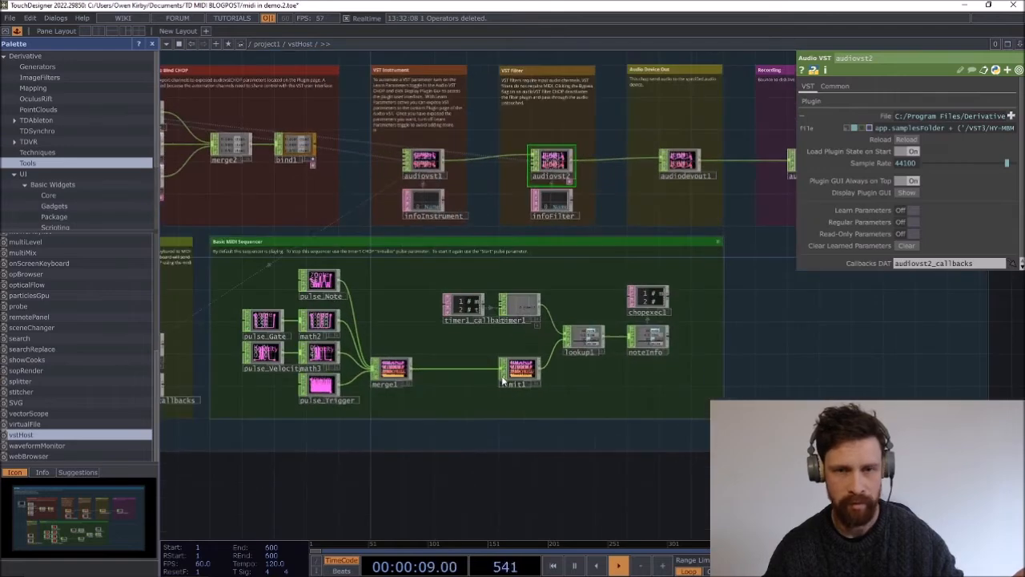
{"action": "left_click", "coordinate": [423, 160]}
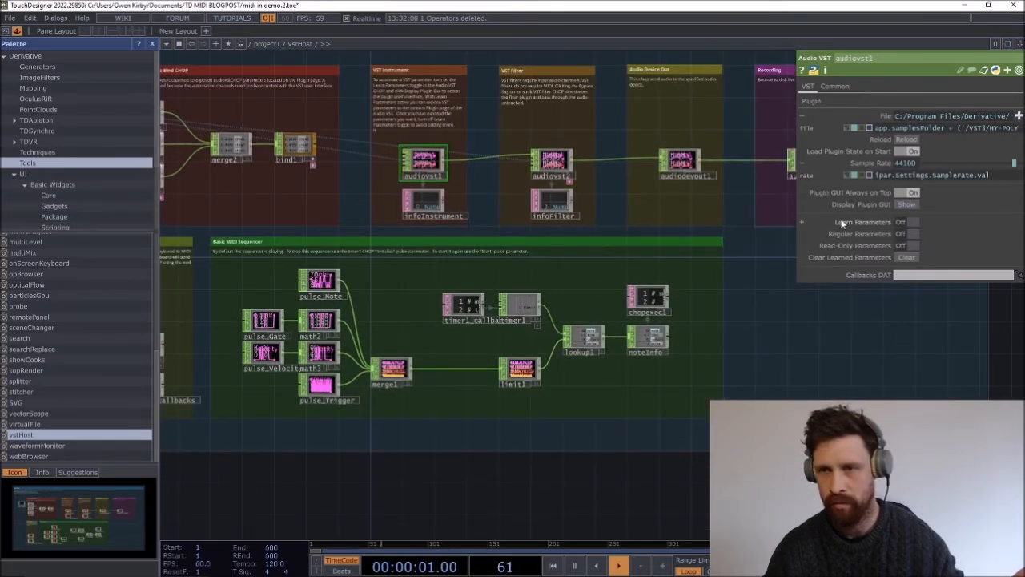
{"action": "left_click", "coordinate": [835, 87]}
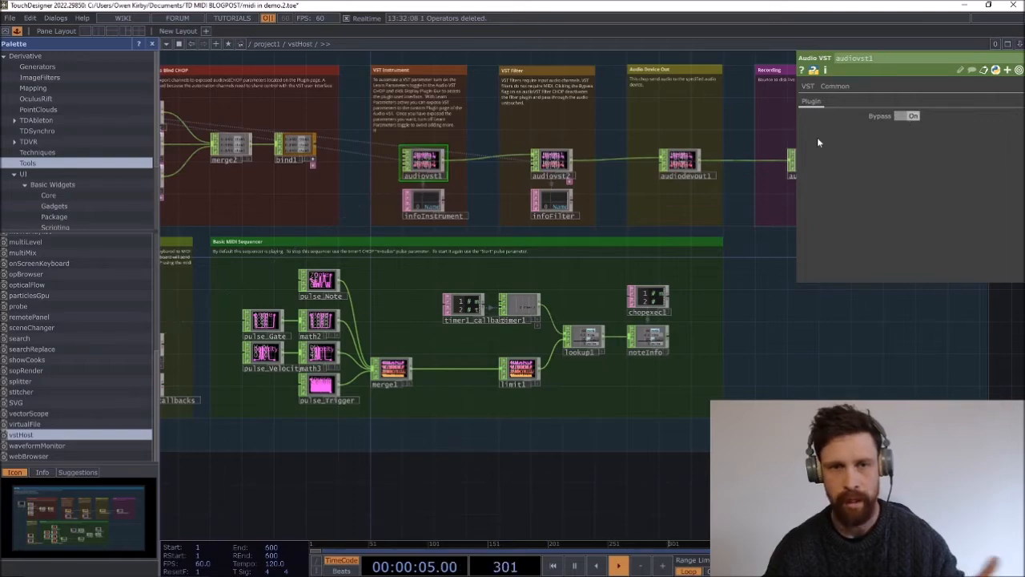
{"action": "scroll", "coordinate": [387, 474], "scroll_direction": "down", "scroll_amount": 3}
{"action": "scroll", "coordinate": [320, 338], "scroll_direction": "up", "scroll_amount": 6}
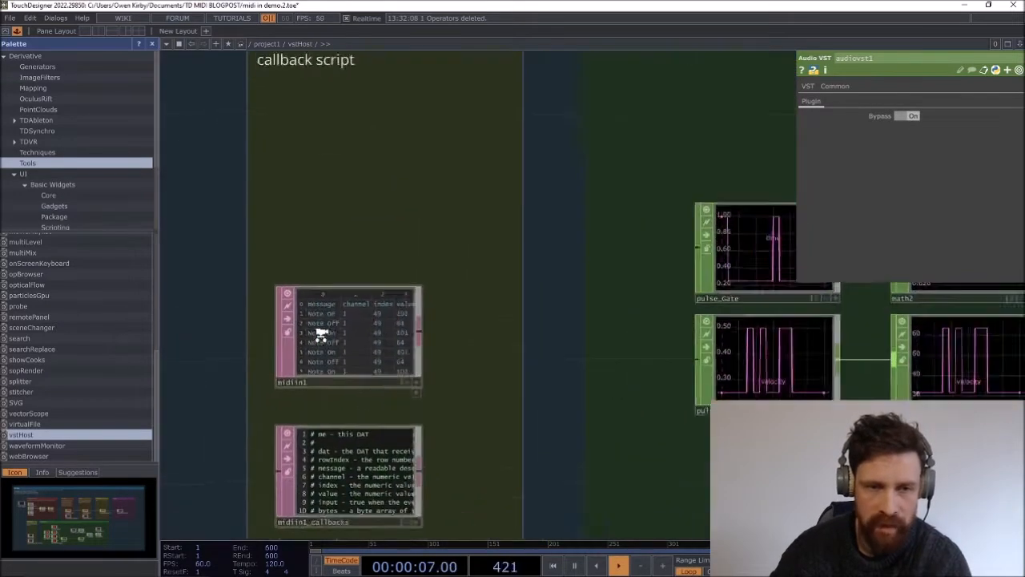
{"action": "scroll", "coordinate": [325, 331], "scroll_direction": "down", "scroll_amount": 5}
{"action": "left_click", "coordinate": [913, 118]}
- Turn off Active on the midiin1 DAT in vstHost's MIDI Keyboard In section
{"action": "left_click", "coordinate": [357, 338]}
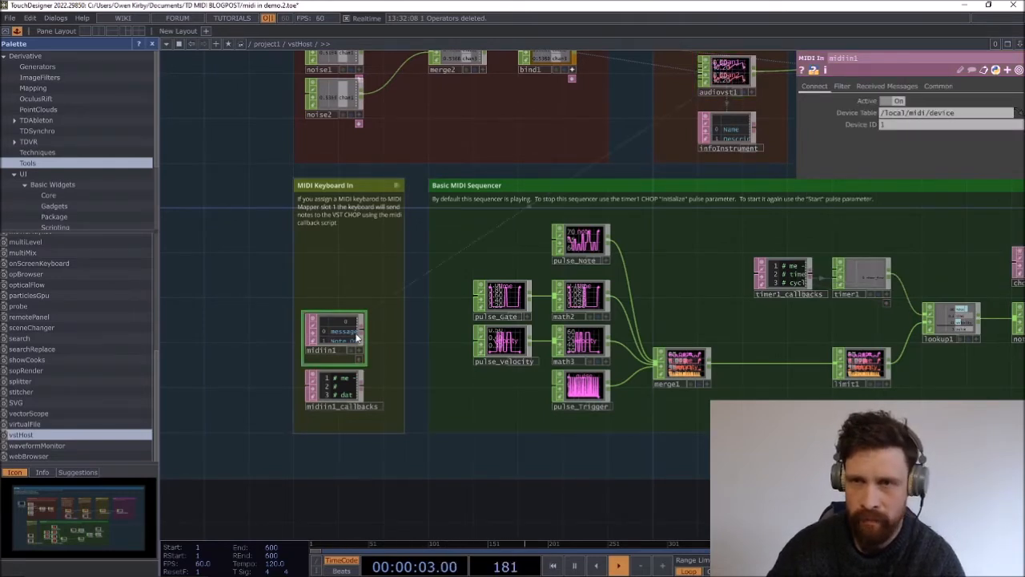
{"action": "scroll", "coordinate": [715, 79], "scroll_direction": "up", "scroll_amount": 4}
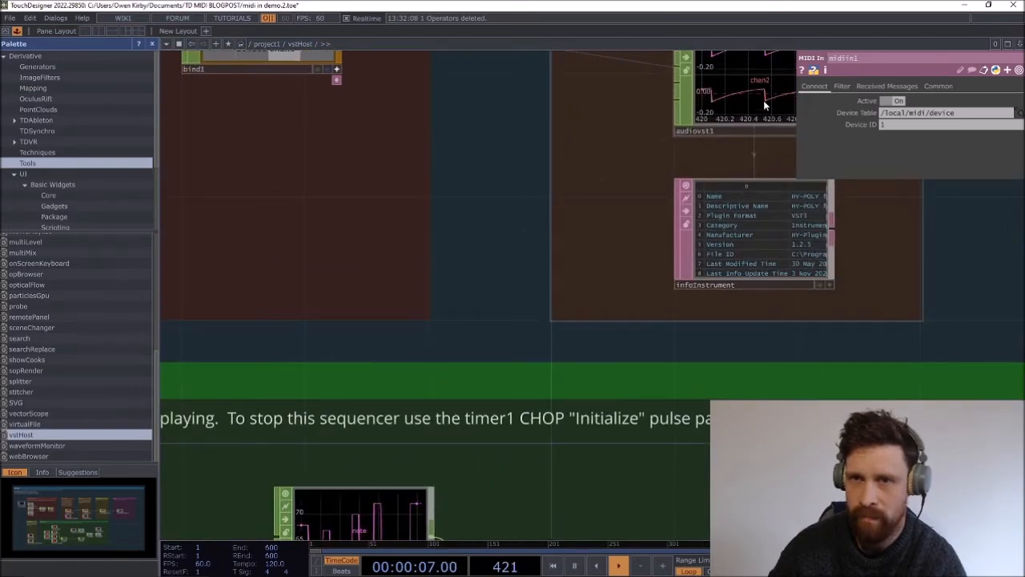
{"action": "scroll", "coordinate": [574, 231], "scroll_direction": "up", "scroll_amount": 5}
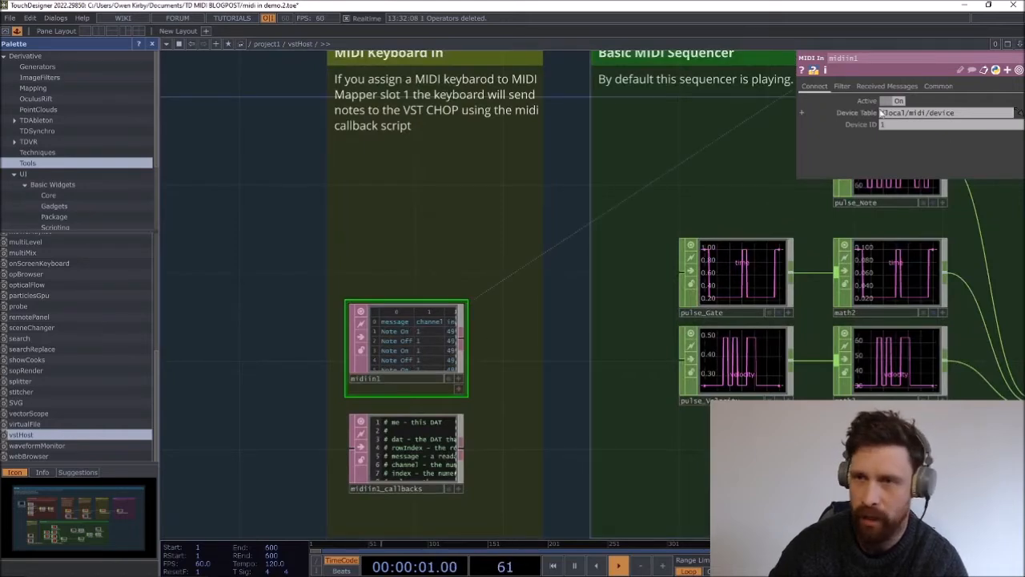
{"action": "scroll", "coordinate": [471, 223], "scroll_direction": "down", "scroll_amount": 5}
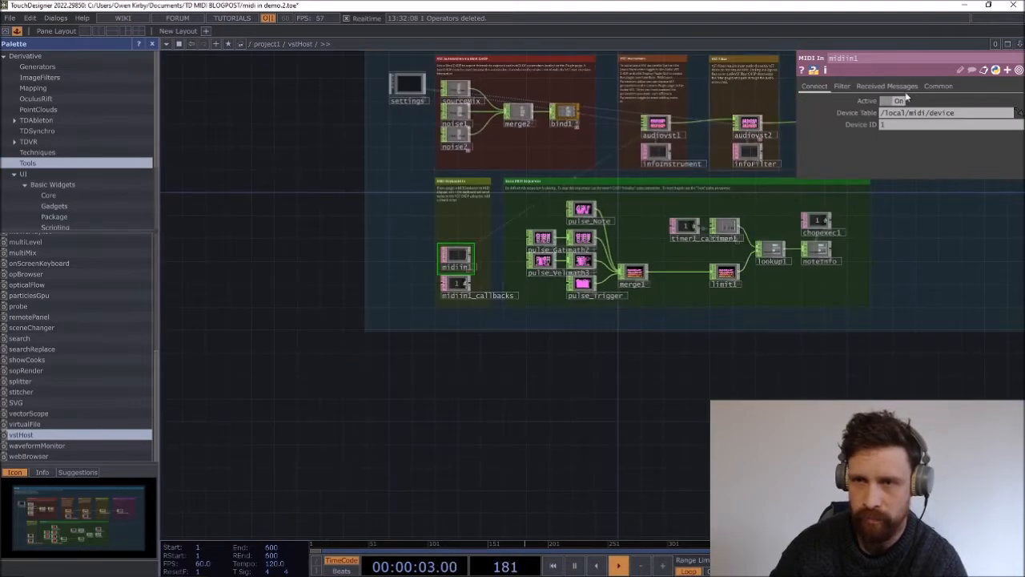
- Examine the chopexec1 script that sends notes to audiovst1, along with the surrounding lookup1 and noteInfo sequencer nodes
{"action": "scroll", "coordinate": [869, 170], "scroll_direction": "up", "scroll_amount": 10}
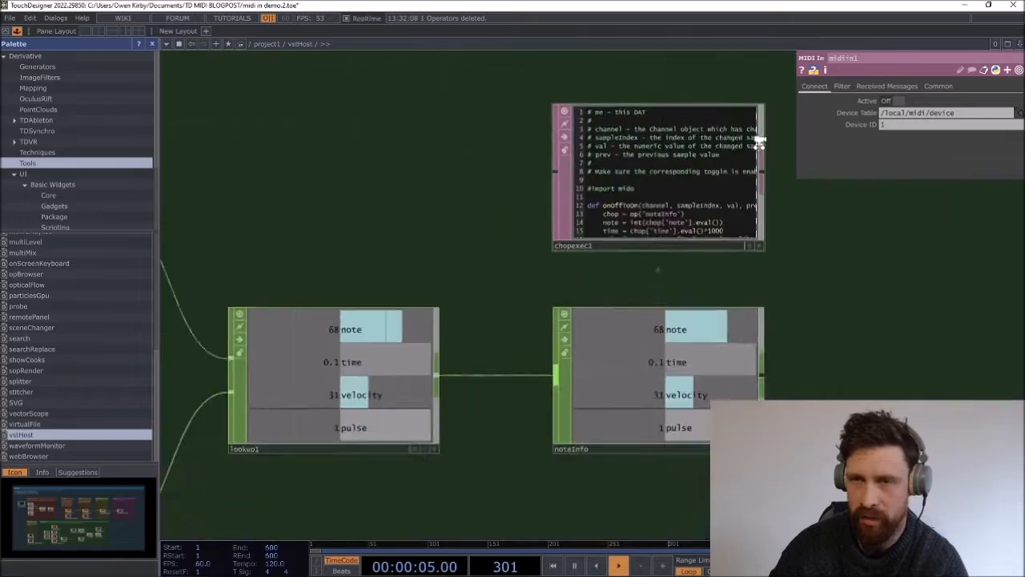
{"action": "scroll", "coordinate": [305, 272], "scroll_direction": "down", "scroll_amount": 5}
{"action": "scroll", "coordinate": [301, 271], "scroll_direction": "up", "scroll_amount": 3}
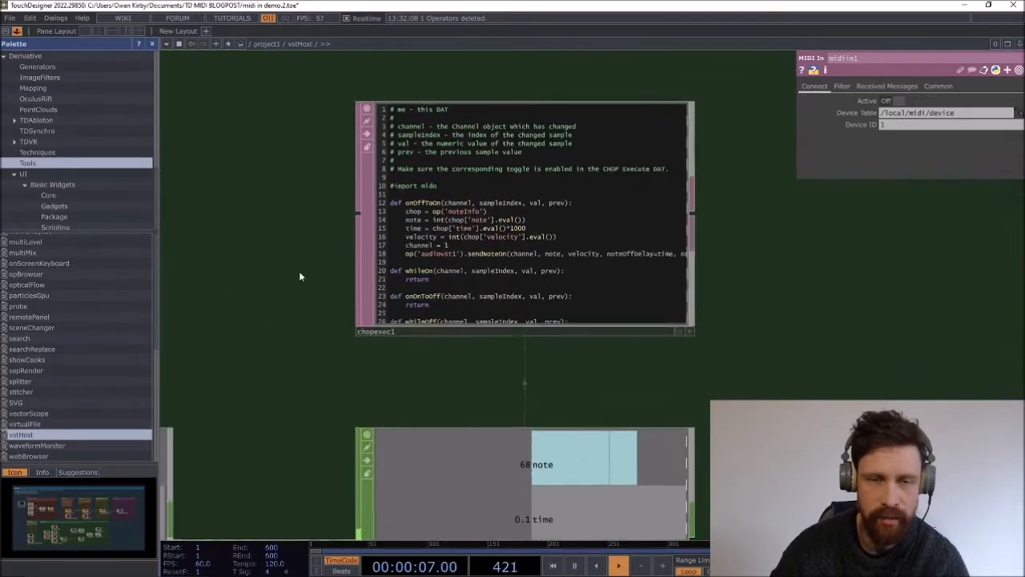
{"action": "scroll", "coordinate": [300, 273], "scroll_direction": "down", "scroll_amount": 6}
{"action": "scroll", "coordinate": [299, 276], "scroll_direction": "down", "scroll_amount": 3}
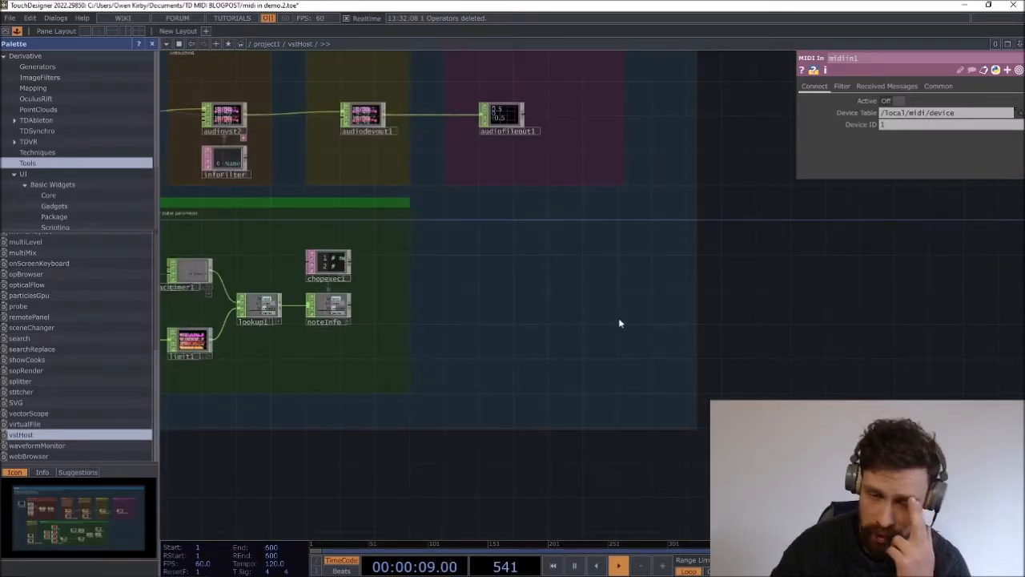
{"action": "left_click_drag", "start_coordinate": [429, 462], "coordinate": [546, 410]}
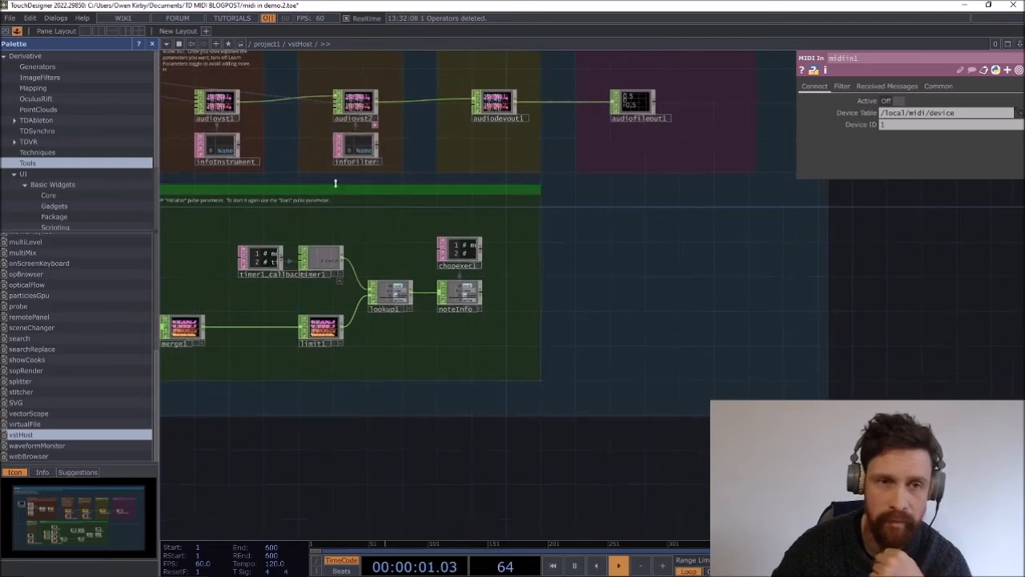
- Close the Palette and leave the vstHost network to return to project1
{"action": "scroll", "coordinate": [348, 259], "scroll_direction": "left", "scroll_amount": 5}
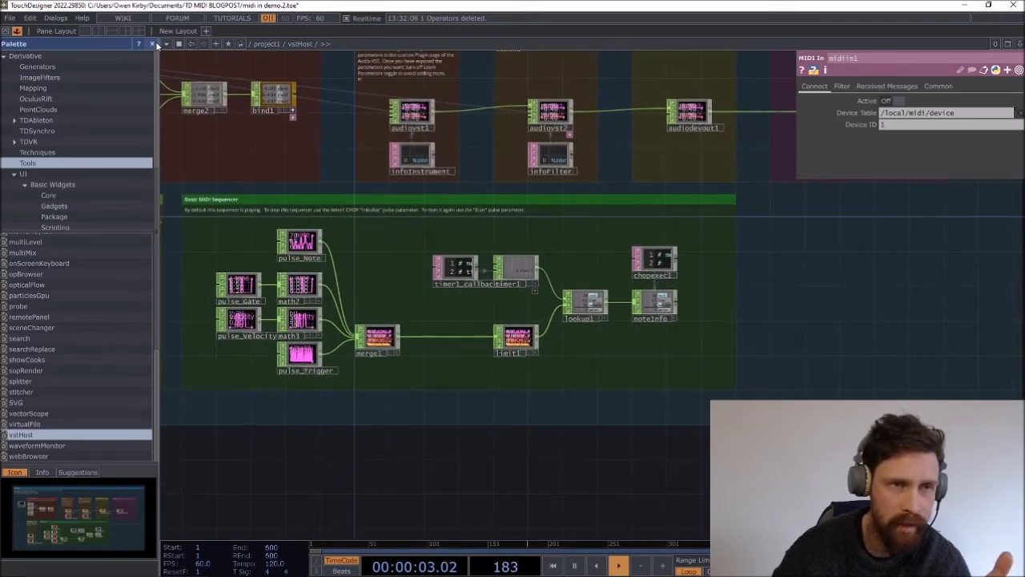
{"action": "left_click", "coordinate": [153, 44]}
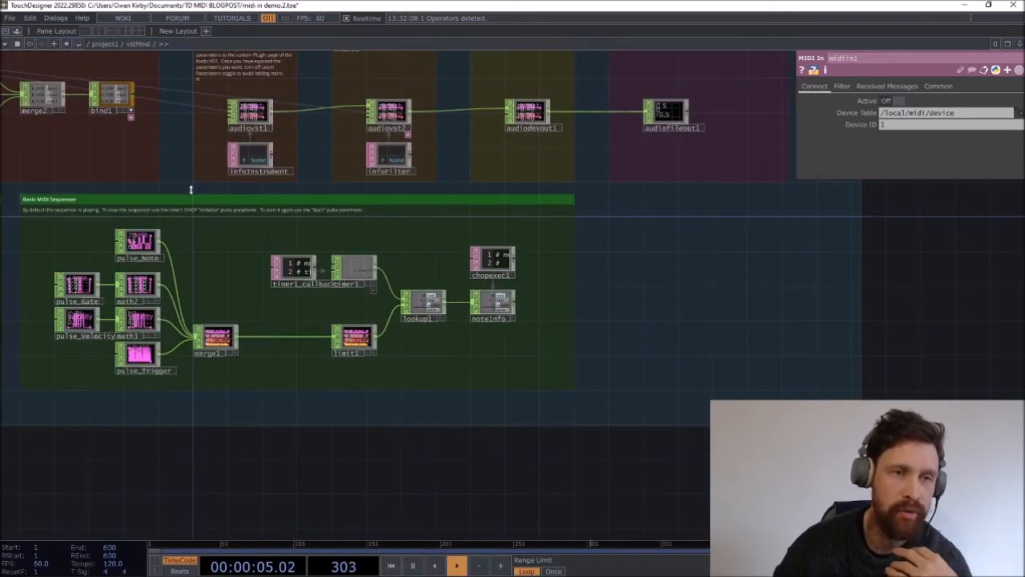
{"action": "scroll", "coordinate": [298, 207], "scroll_direction": "down", "scroll_amount": 10}
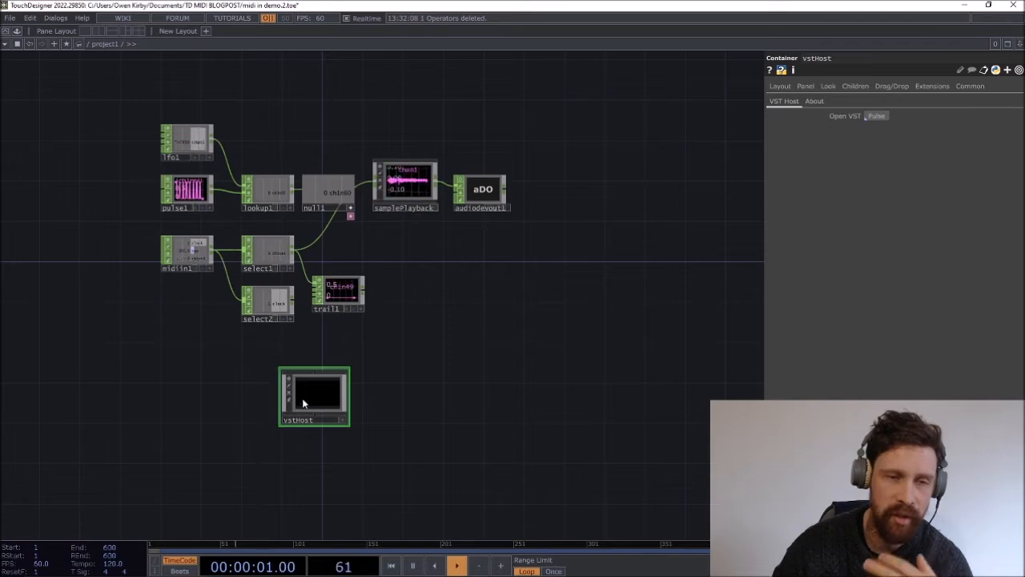
- Delete the vstHost component from project1
{"action": "left_click_drag", "start_coordinate": [316, 398], "coordinate": [255, 388]}
{"action": "left_click_drag", "start_coordinate": [199, 356], "coordinate": [277, 471]}
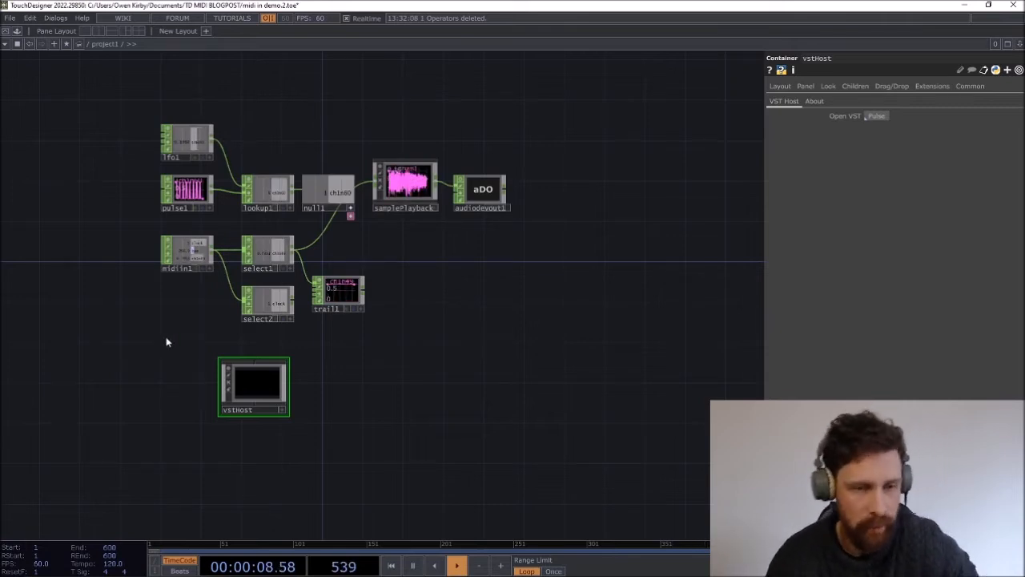
{"action": "left_click_drag", "start_coordinate": [315, 436], "coordinate": [307, 438]}
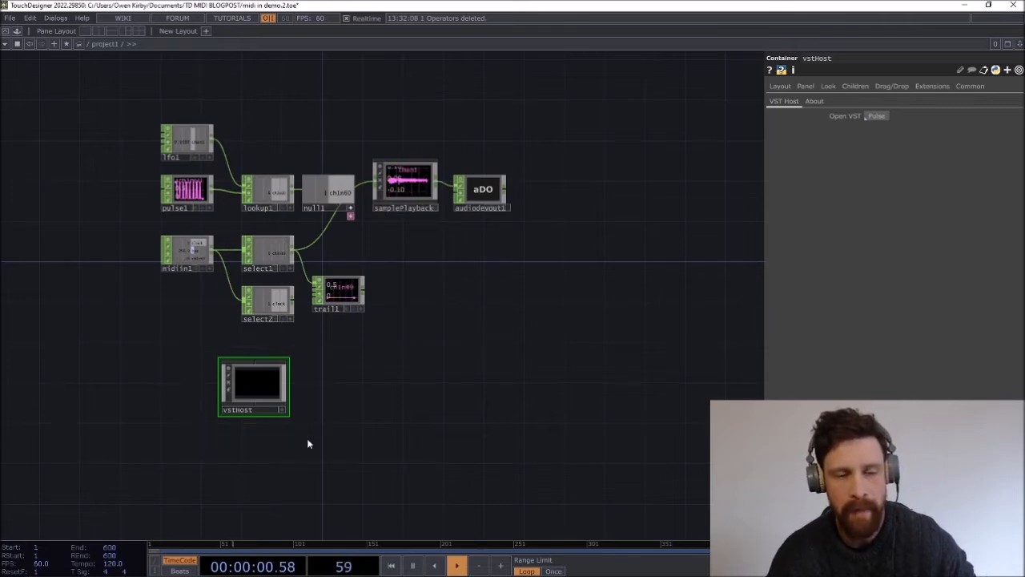
{"action": "key", "text": "Delete"}
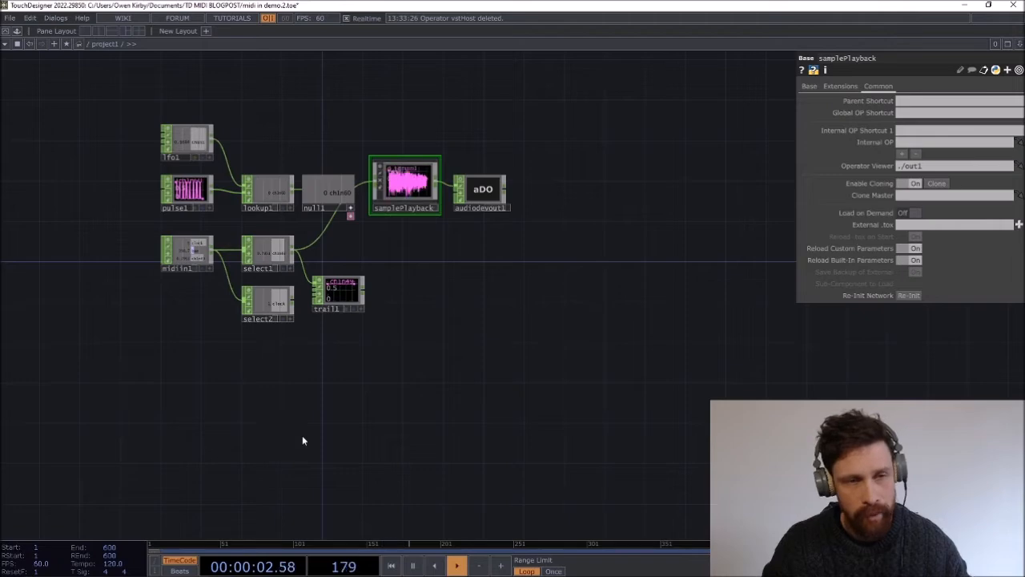
- Delete the trail1 and select2 CHOPs connected to the MIDI chain
{"action": "scroll", "coordinate": [187, 256], "scroll_direction": "up", "scroll_amount": 5}
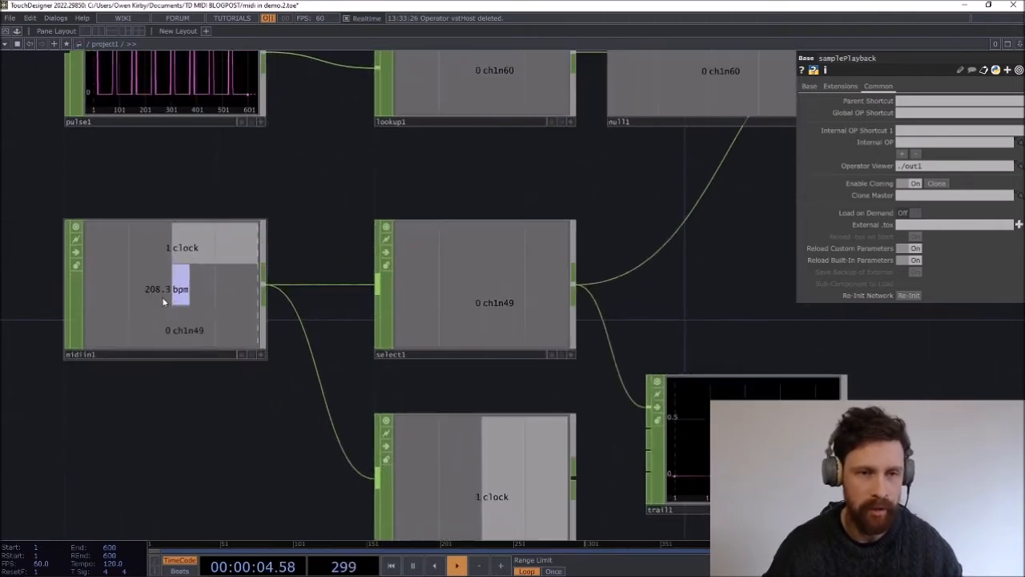
{"action": "left_click", "coordinate": [164, 296]}
{"action": "scroll", "coordinate": [462, 384], "scroll_direction": "down", "scroll_amount": 5}
{"action": "left_click", "coordinate": [623, 432]}
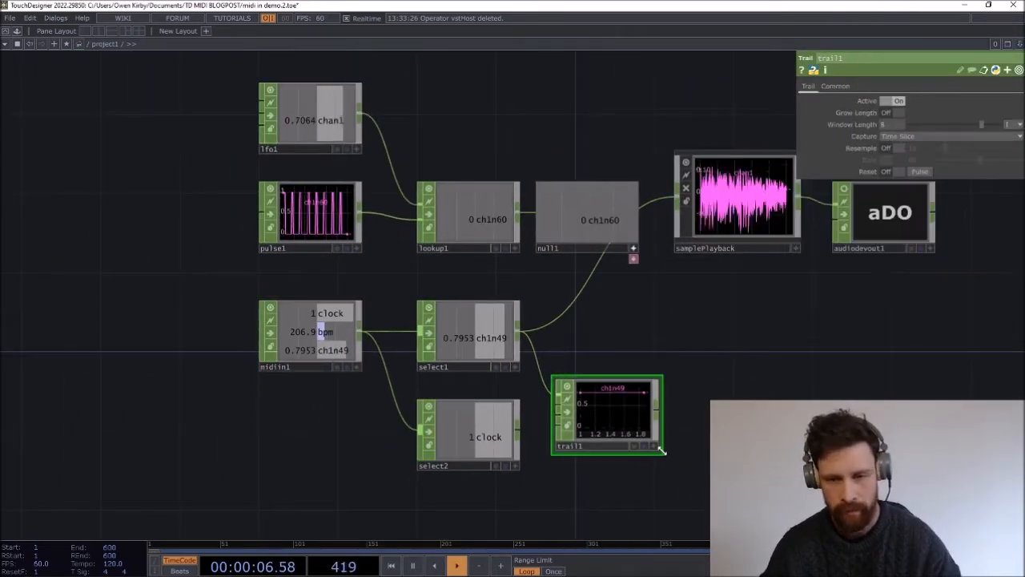
{"action": "key", "text": "Delete"}
{"action": "left_click_drag", "start_coordinate": [290, 416], "coordinate": [544, 500]}
{"action": "key", "text": "Delete"}
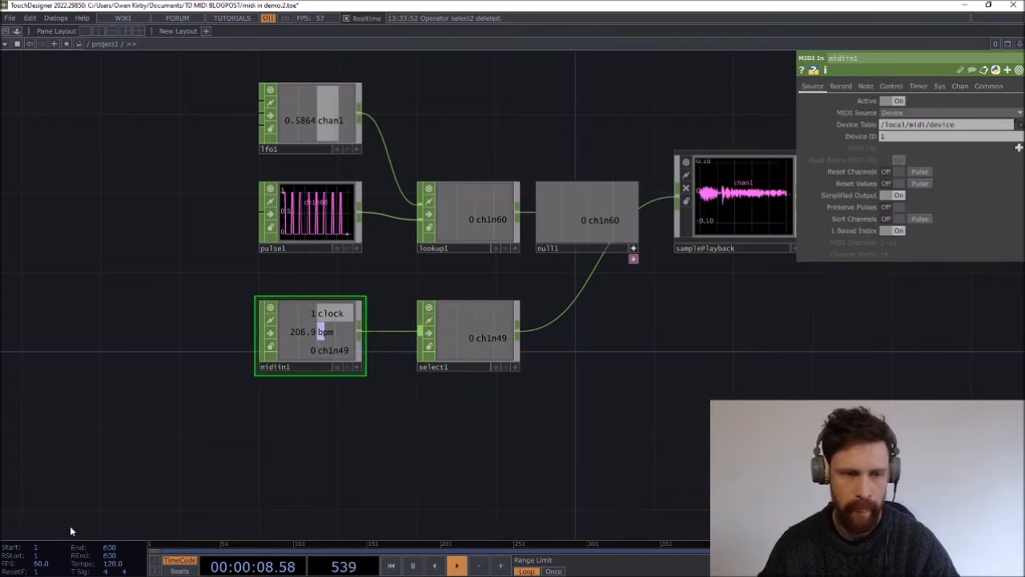
- Set the project frame rate to 480 FPS and turn on Preserve Pulses for the midiin1 CHOP
{"action": "left_click", "coordinate": [58, 564]}
{"action": "type", "text": "480"}
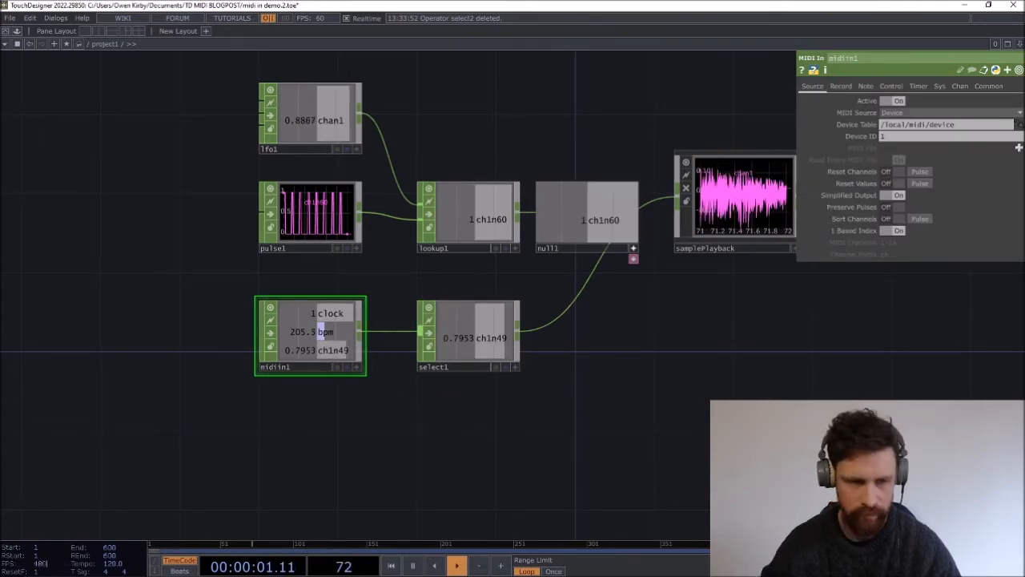
{"action": "key", "text": "Return"}
{"action": "left_click_drag", "start_coordinate": [524, 417], "coordinate": [440, 424]}
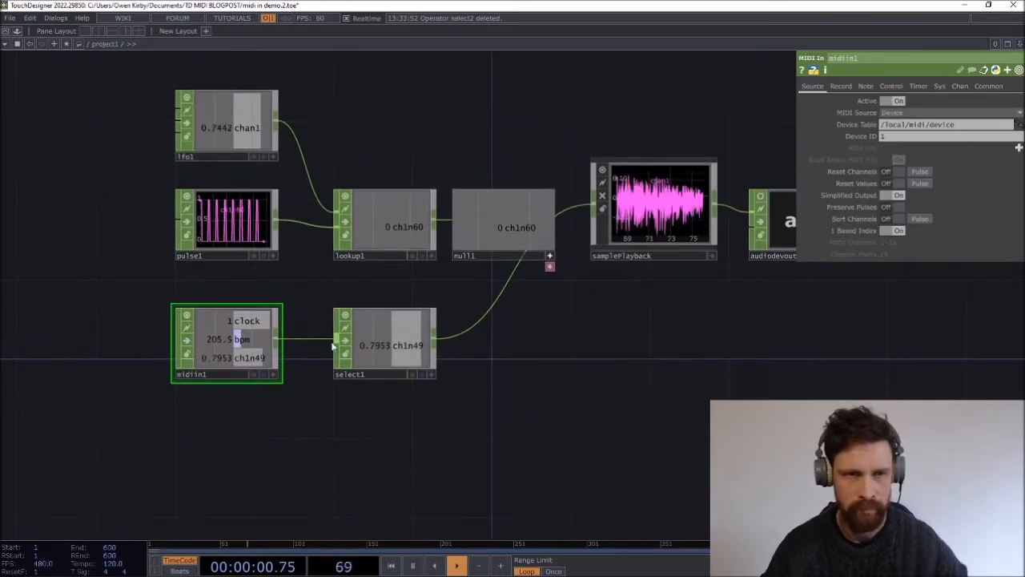
{"action": "middle_click", "coordinate": [232, 361]}
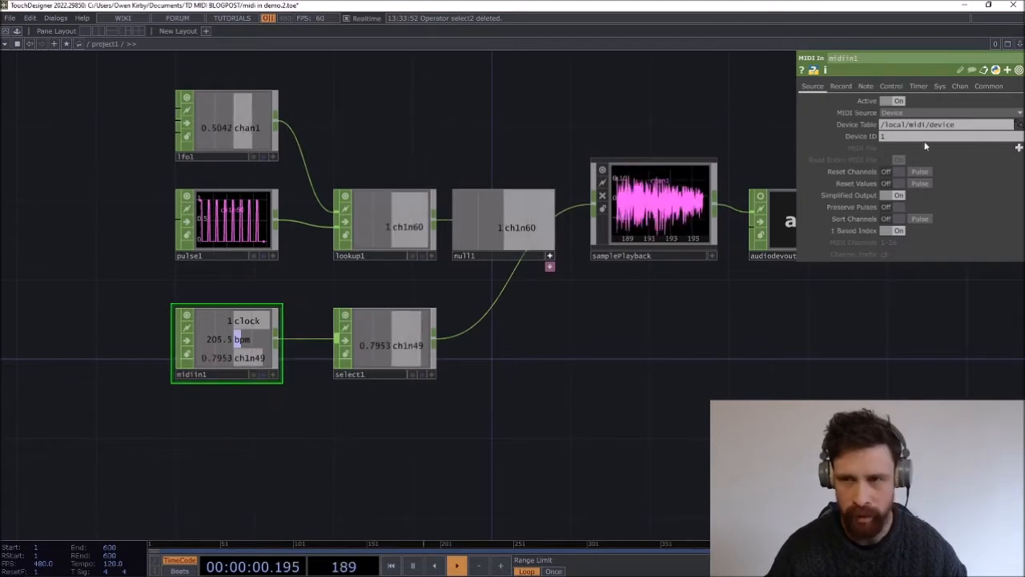
{"action": "left_click", "coordinate": [891, 207]}
- Separate the lfo1, pulse1, lookup1 and null1 nodes from the midiin1 chain feeding samplePlayback
{"action": "left_click_drag", "start_coordinate": [543, 353], "coordinate": [547, 367]}
{"action": "scroll", "coordinate": [535, 382], "scroll_direction": "down", "scroll_amount": 5}
{"action": "left_click_drag", "start_coordinate": [355, 201], "coordinate": [407, 228]}
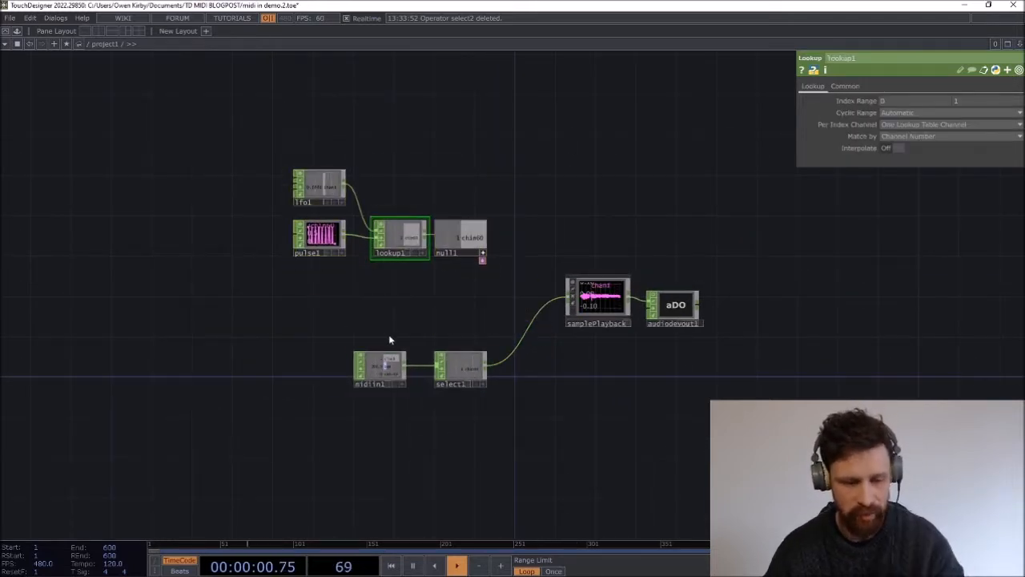
- Set the volume of audiodevout1 to 0.19 to listen to the MIDI-triggered sample
{"action": "left_click", "coordinate": [673, 306]}
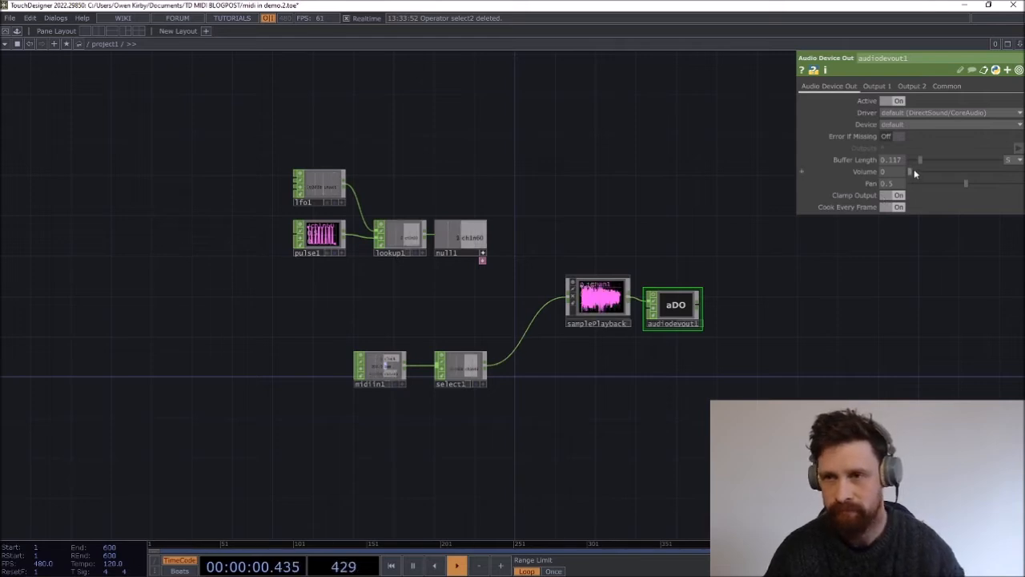
{"action": "left_click_drag", "start_coordinate": [920, 174], "coordinate": [933, 176]}
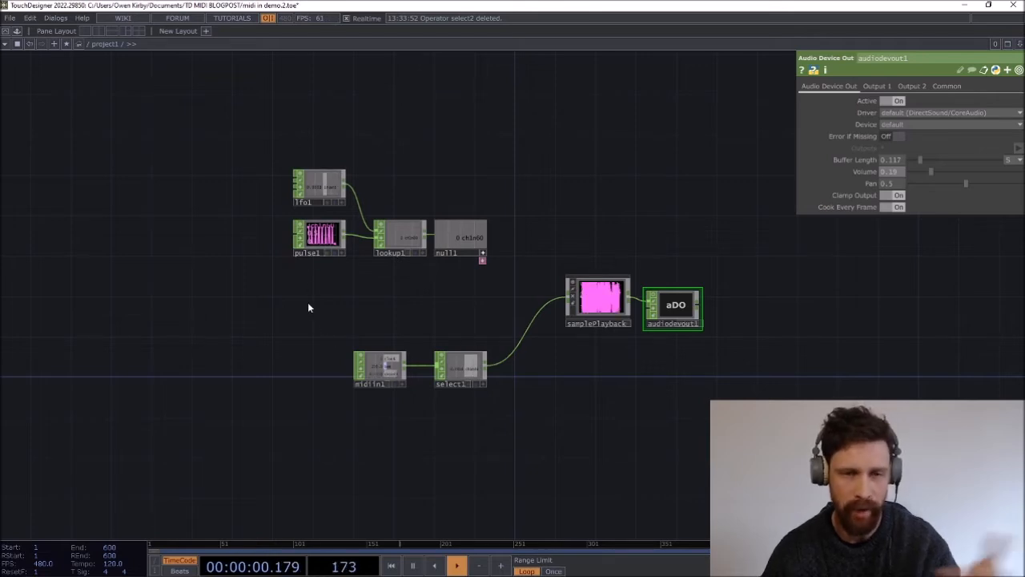
{"action": "left_click_drag", "start_coordinate": [309, 307], "coordinate": [298, 305]}
- Inspect midiin1's common and channel sample rate parameters, and set the project frame rate back to 60 FPS
{"action": "left_click", "coordinate": [376, 367]}
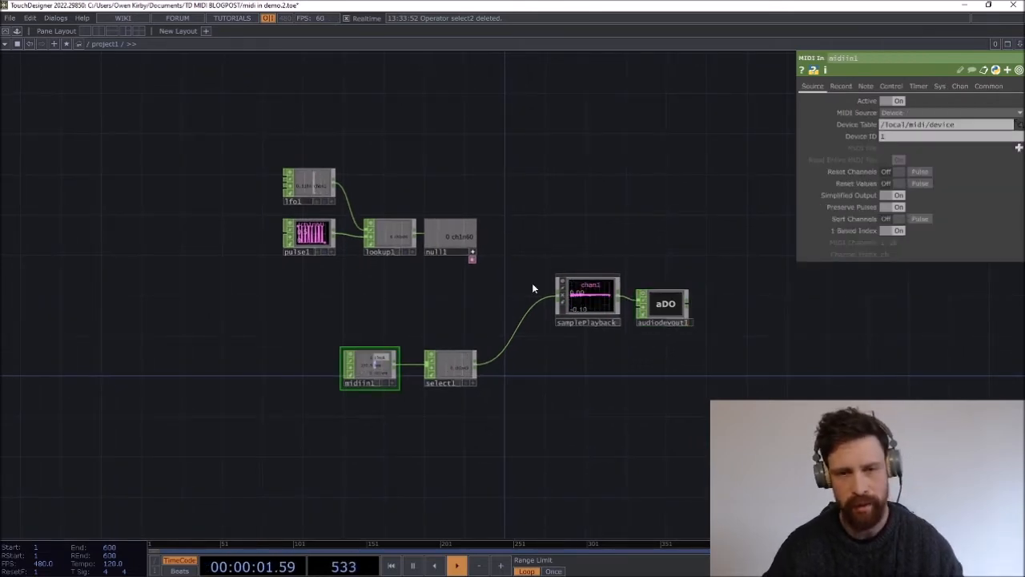
{"action": "left_click", "coordinate": [988, 86]}
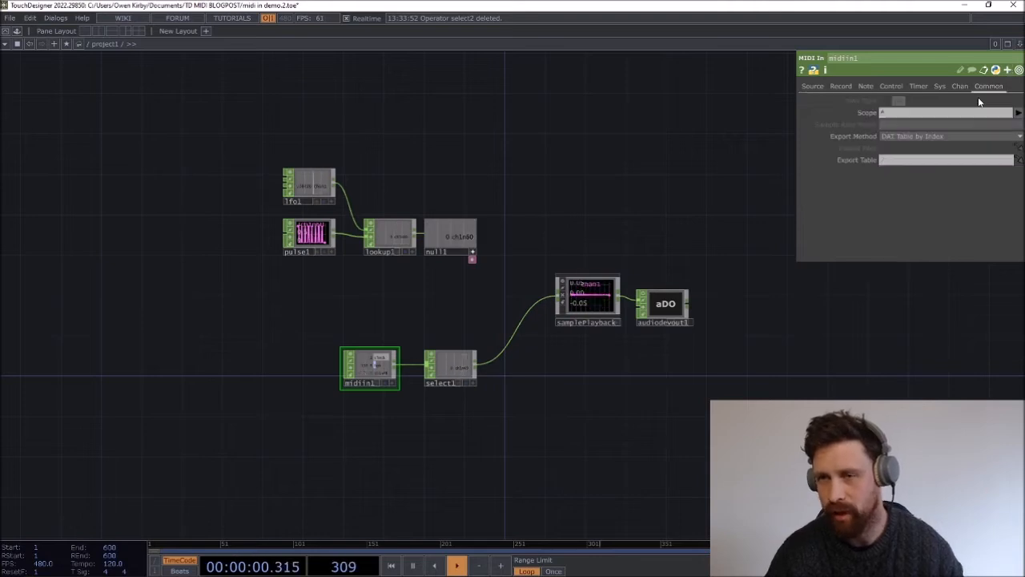
{"action": "left_click", "coordinate": [960, 86]}
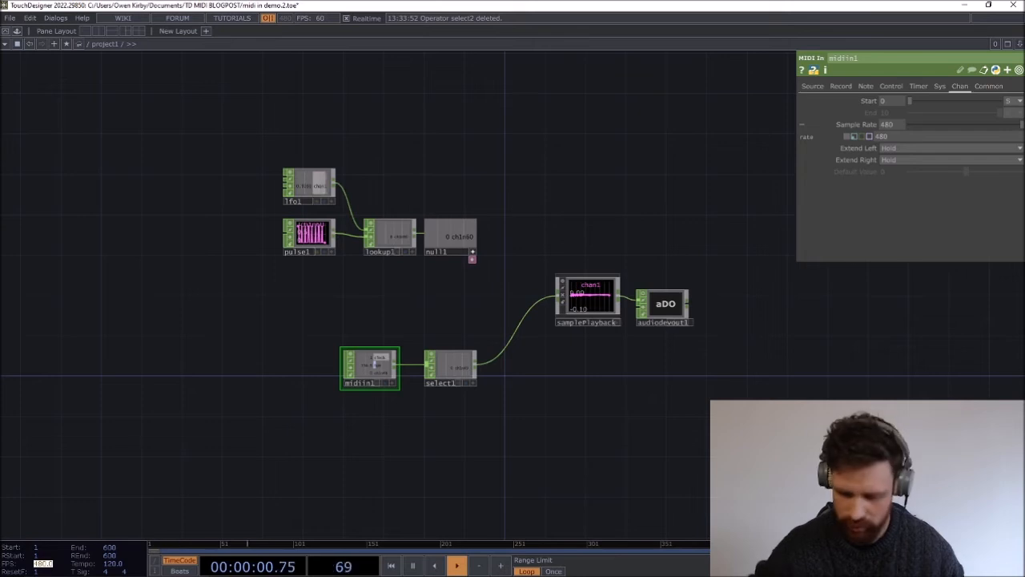
{"action": "type", "text": "60"}
{"action": "key", "text": "Return"}
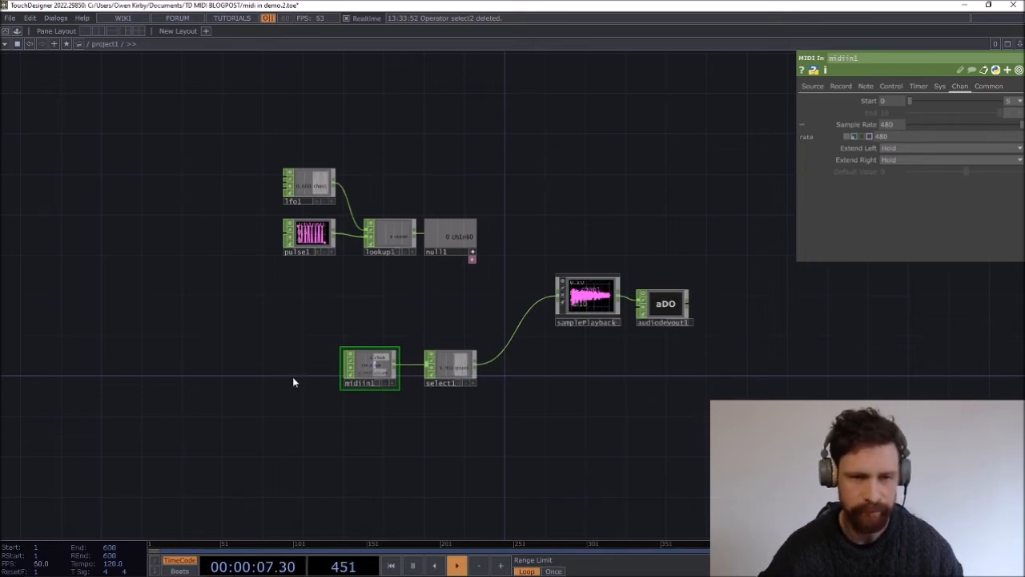
- Delete the midiin1 and select1 CHOPs that feed samplePlayback
{"action": "scroll", "coordinate": [298, 392], "scroll_direction": "up", "scroll_amount": 5}
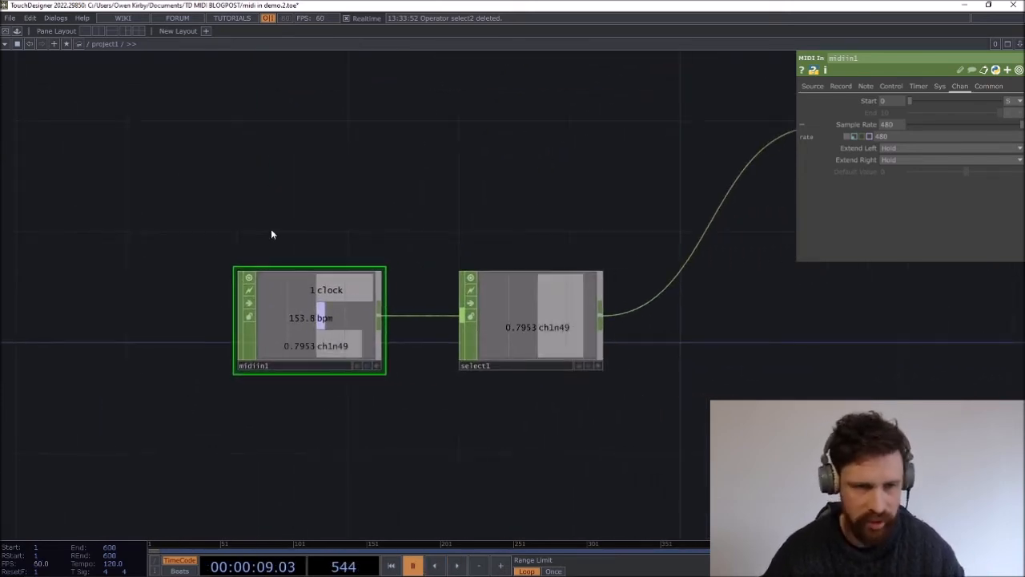
{"action": "left_click_drag", "start_coordinate": [341, 460], "coordinate": [337, 458]}
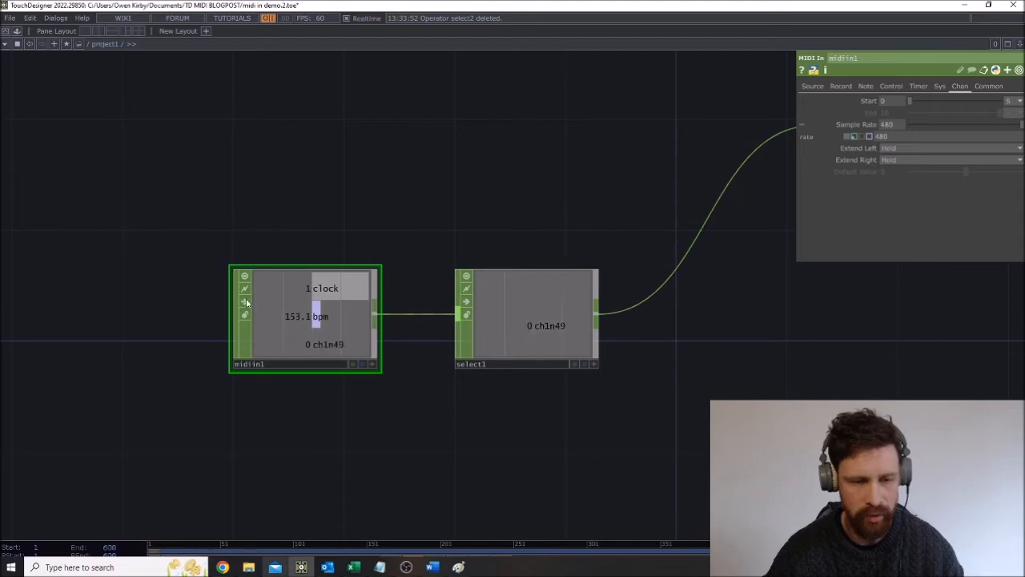
{"action": "scroll", "coordinate": [238, 207], "scroll_direction": "down", "scroll_amount": 3}
{"action": "left_click_drag", "start_coordinate": [231, 235], "coordinate": [401, 316]}
{"action": "key", "text": "Delete"}
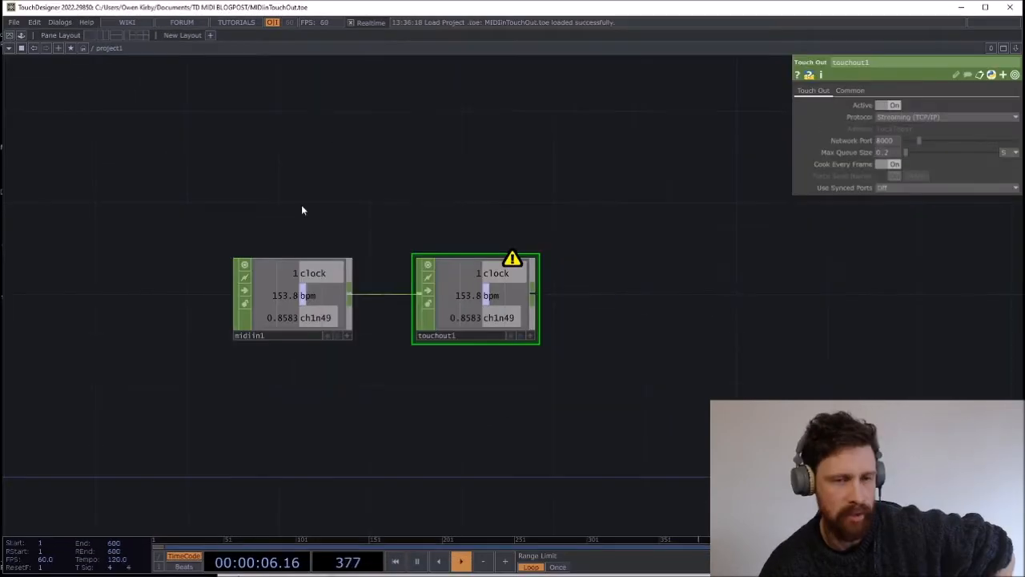
- Inspect the parameters of the midiin1 and touchout1 CHOPs in the MIDIinTouchOut.toe project
{"action": "left_click", "coordinate": [293, 294]}
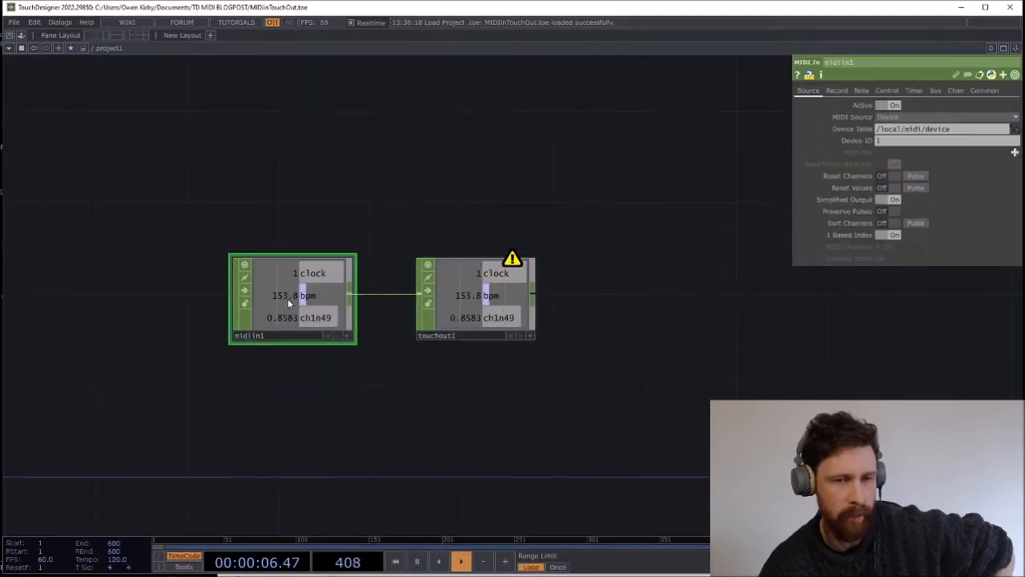
{"action": "left_click", "coordinate": [476, 296]}
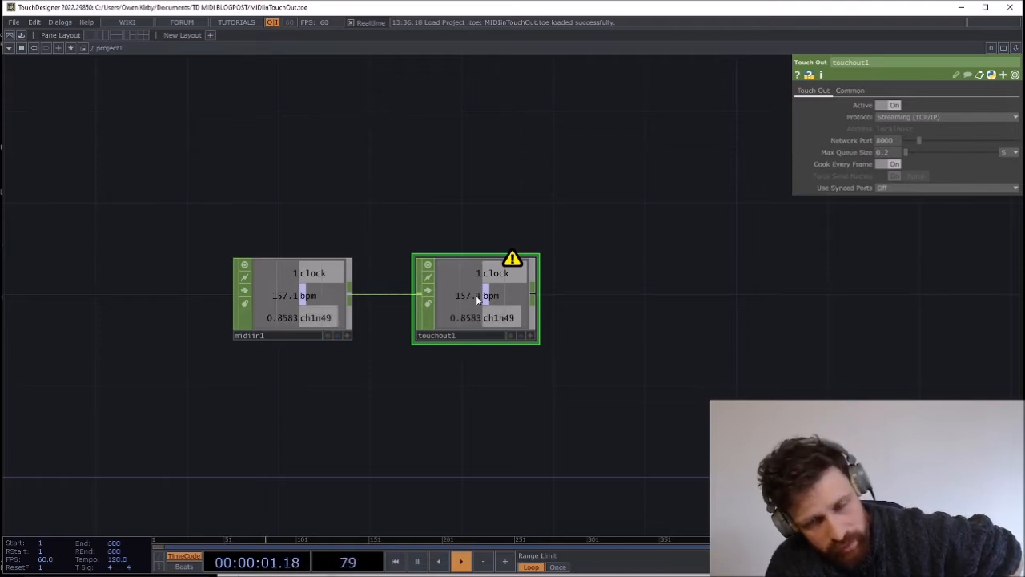
{"action": "left_click", "coordinate": [317, 287]}
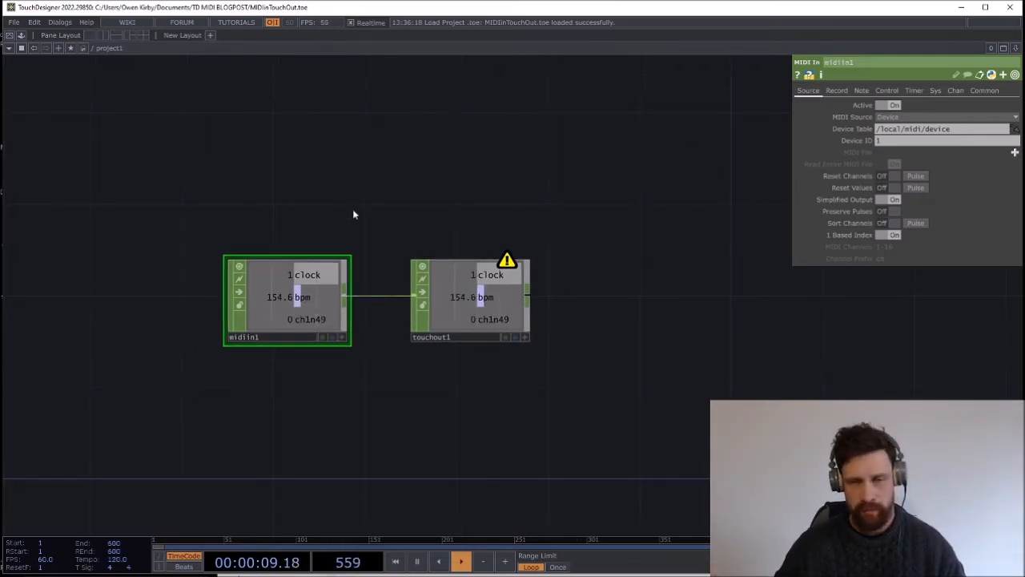
{"action": "left_click", "coordinate": [454, 293]}
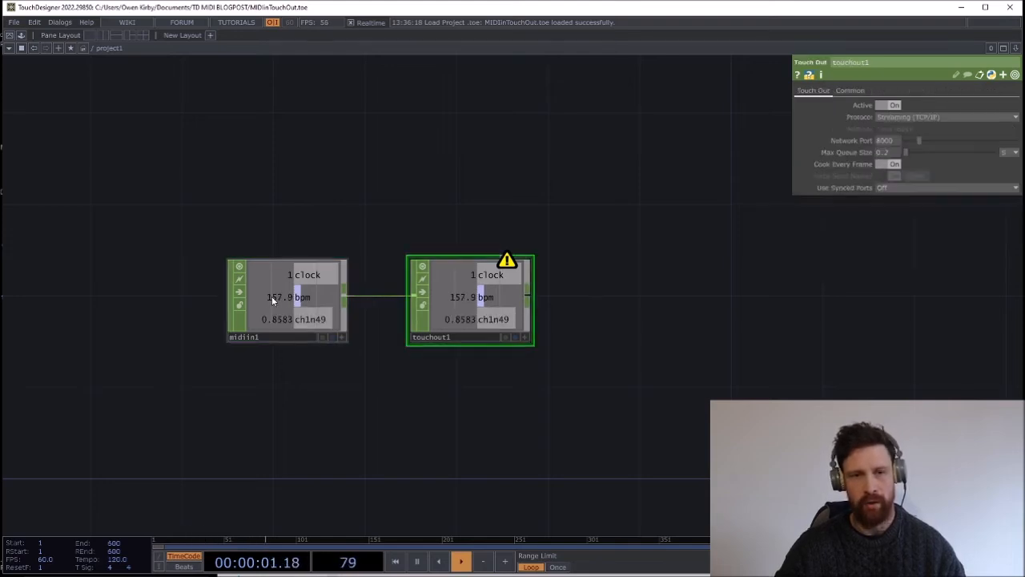
- Set the MIDIinTouchOut project's frame rate to 480 FPS and turn on Preserve Pulses for midiin1
{"action": "left_click", "coordinate": [271, 298]}
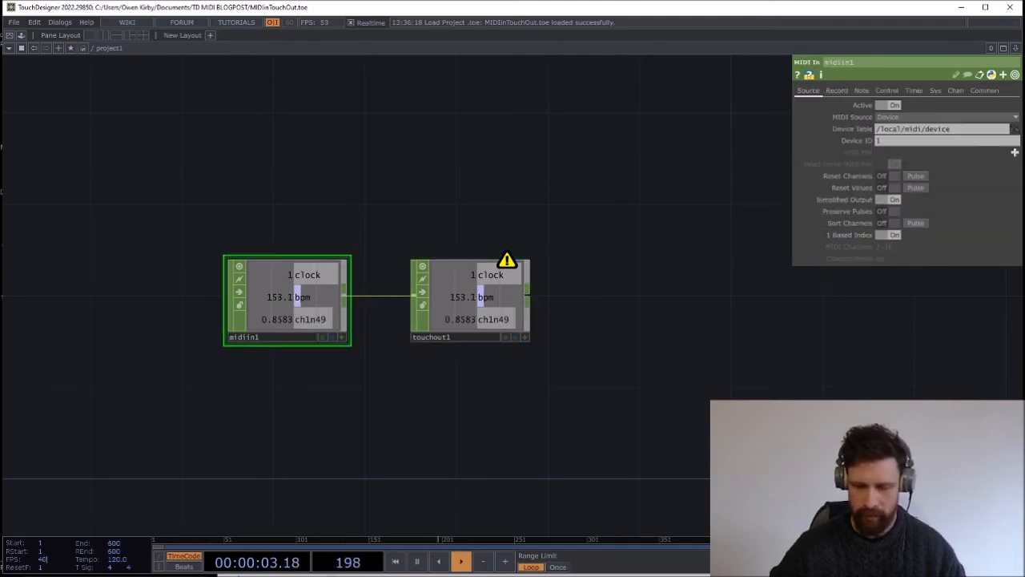
{"action": "middle_click", "coordinate": [295, 305]}
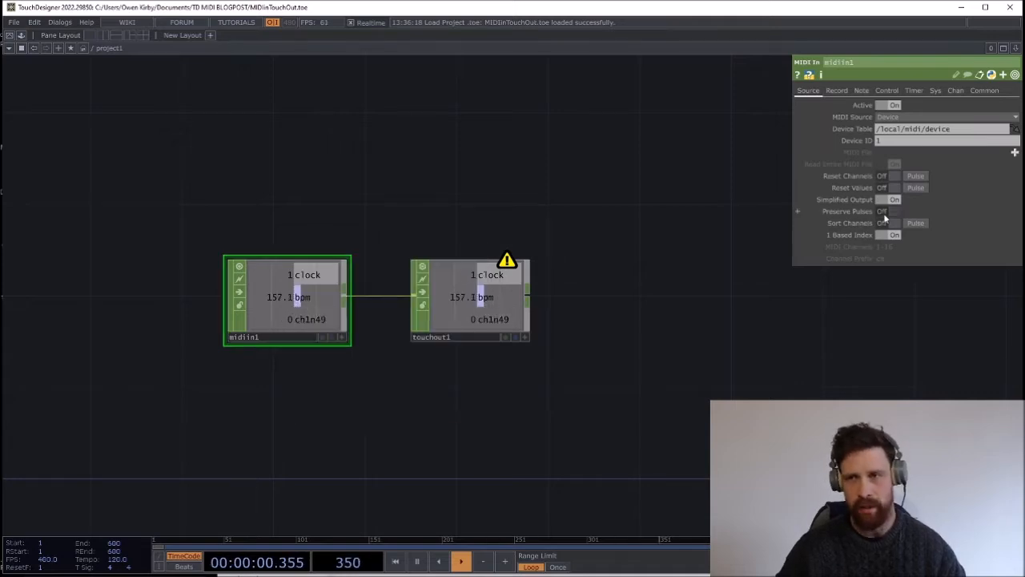
{"action": "middle_click", "coordinate": [305, 306]}
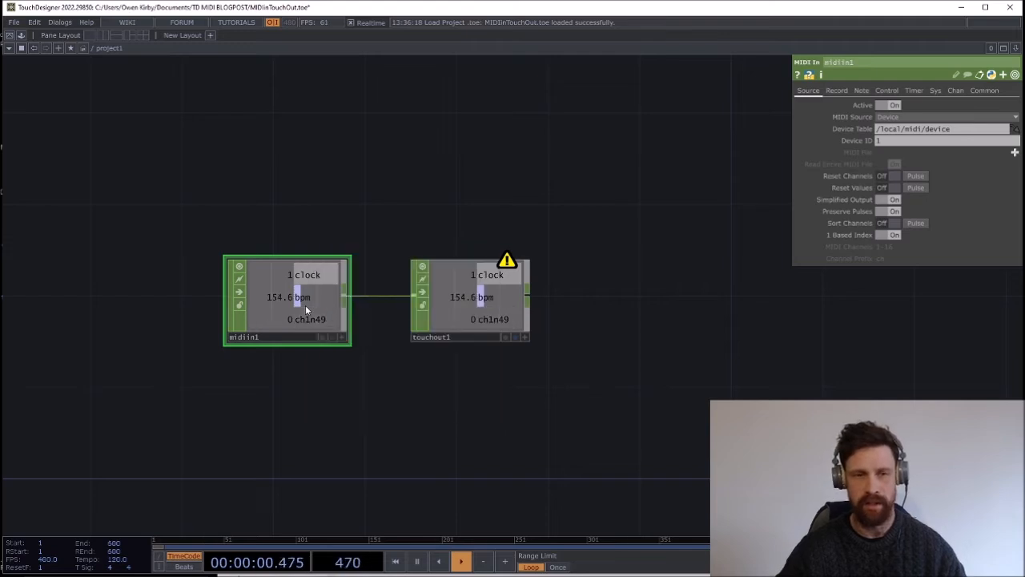
- Check the operator info of midiin1, including its sample rate, and of touchout1
{"action": "middle_click", "coordinate": [305, 306]}
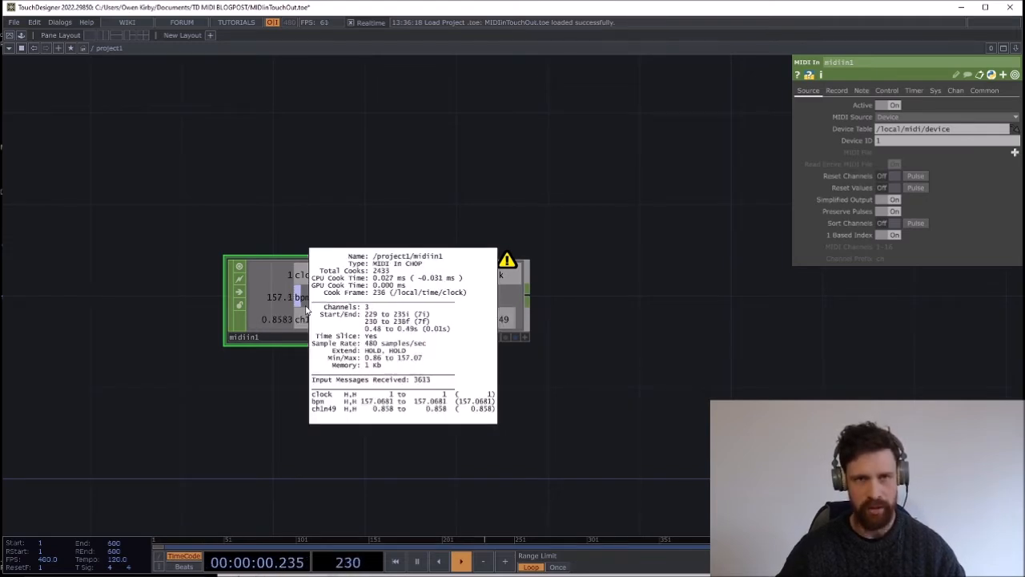
{"action": "middle_click", "coordinate": [305, 305]}
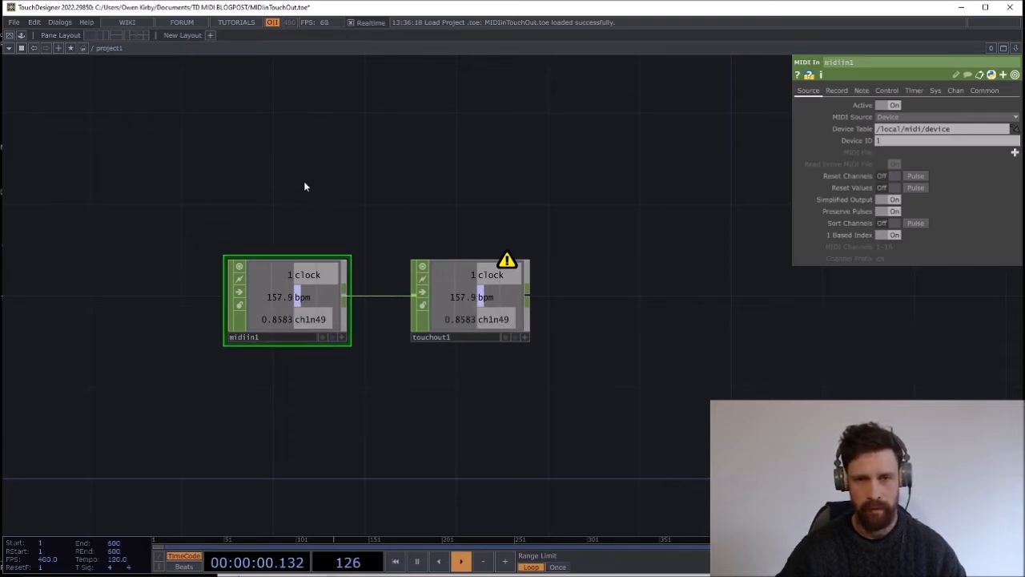
{"action": "left_click", "coordinate": [506, 297]}
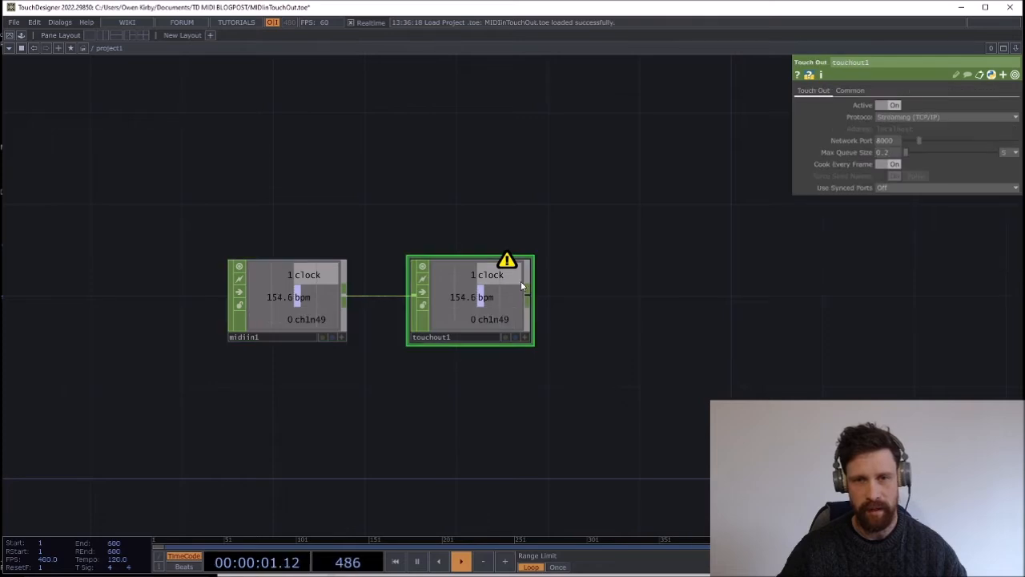
{"action": "middle_click", "coordinate": [506, 297]}
- Search Windows for "touch" and launch another instance of TouchDesigner 2022.29850
{"action": "mouse_move", "coordinate": [239, 570]}
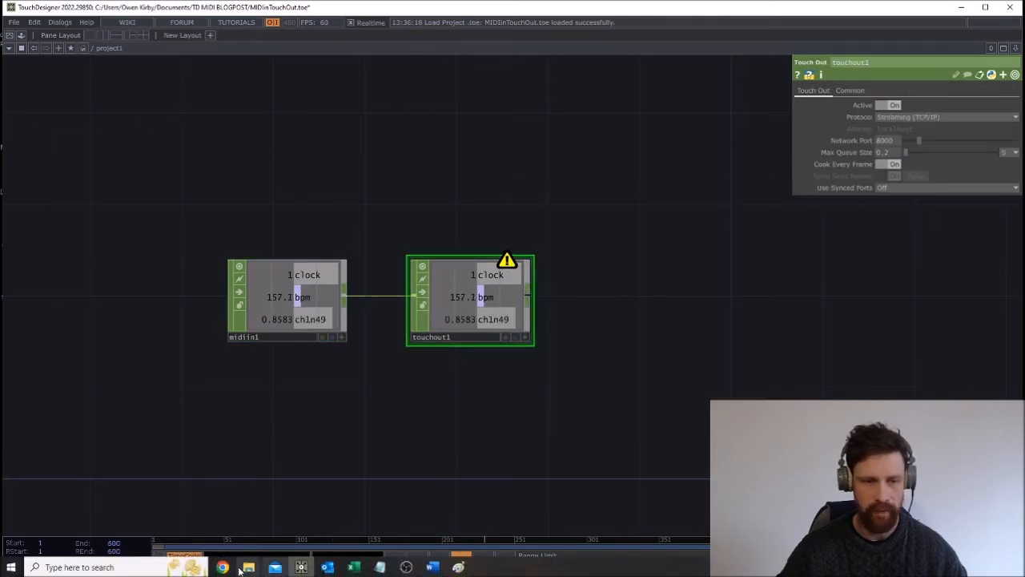
{"action": "left_click", "coordinate": [139, 566]}
{"action": "type", "text": "touch"}
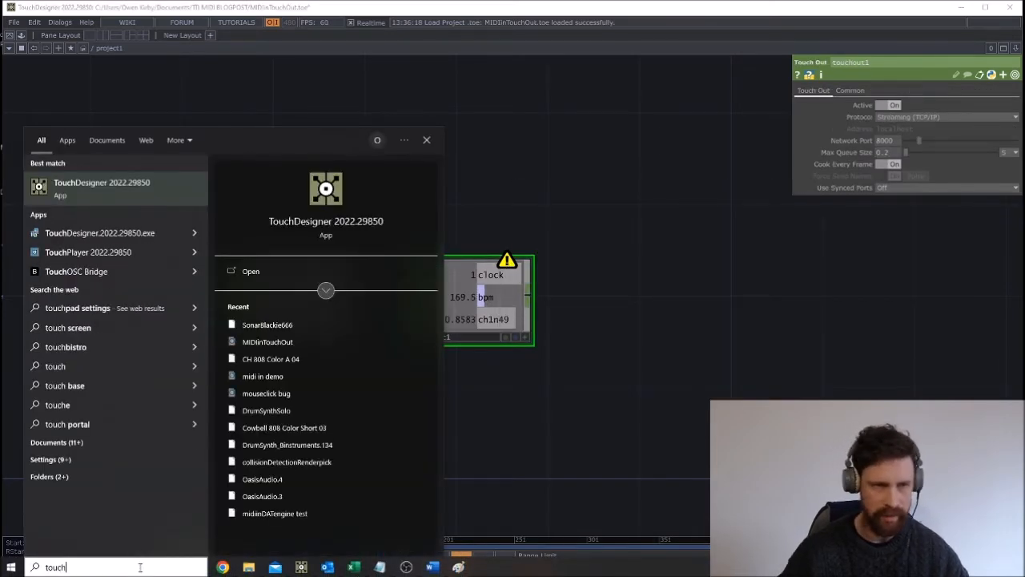
{"action": "left_click", "coordinate": [120, 182]}
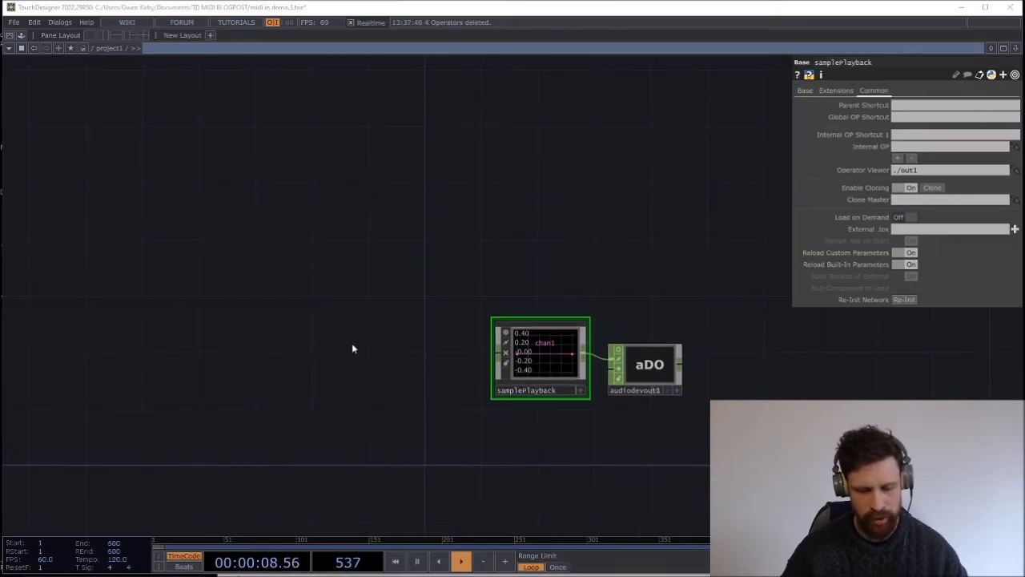
- Add a Touch In CHOP and place it in the empty area in front of samplePlayback
{"action": "key", "text": "Tab"}
{"action": "type", "text": "touch"}
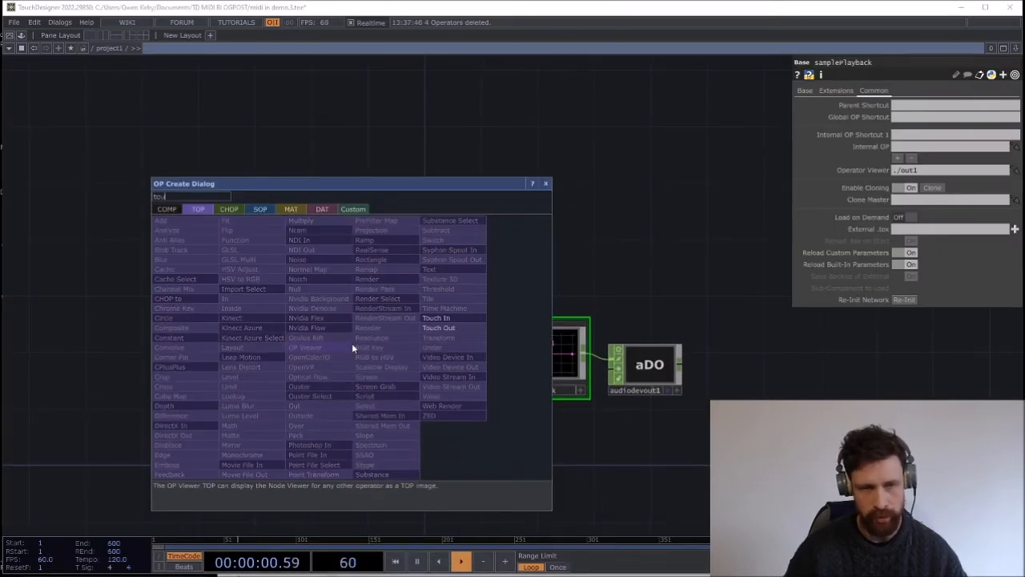
{"action": "left_click", "coordinate": [229, 209]}
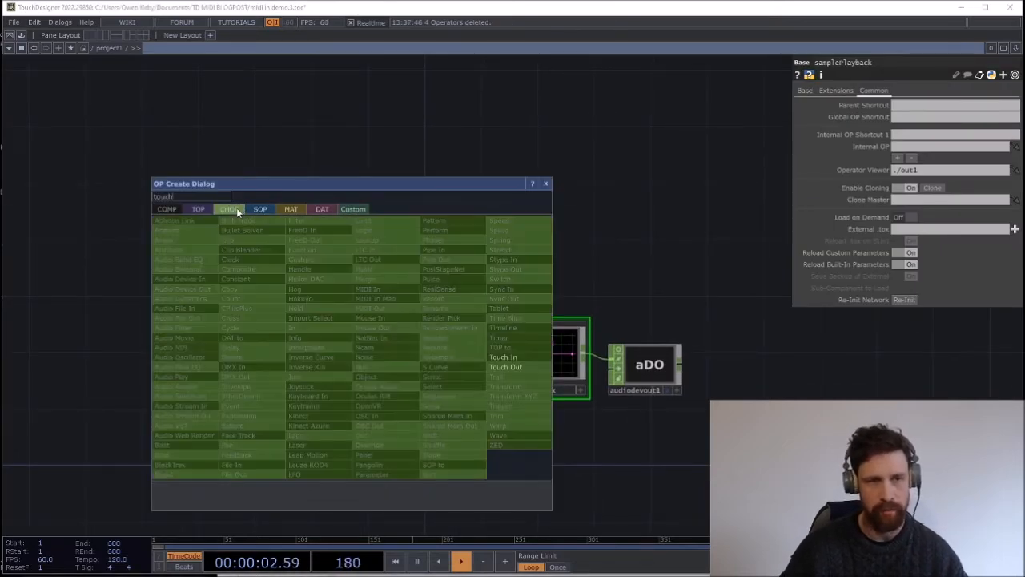
{"action": "left_click", "coordinate": [526, 358]}
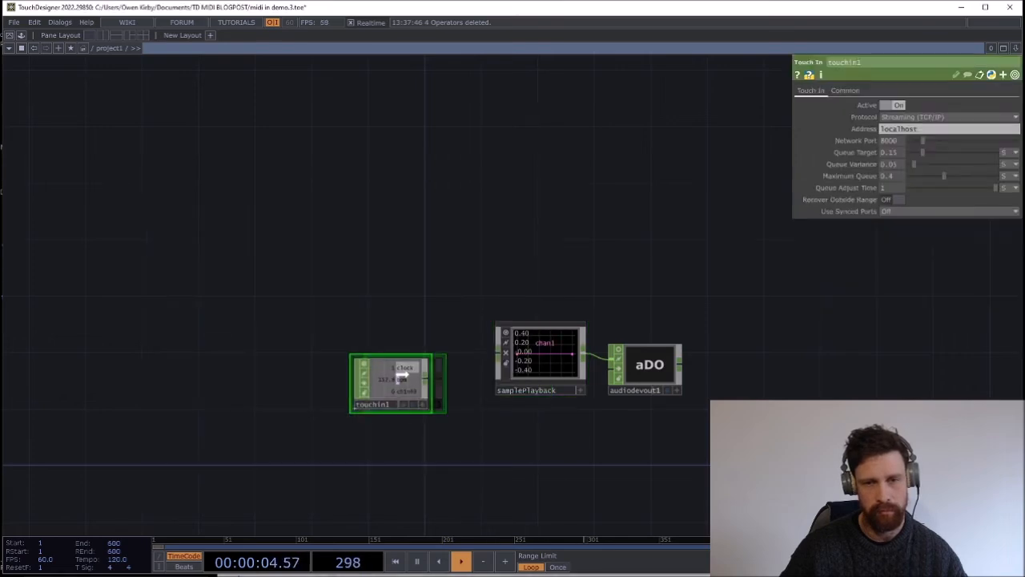
{"action": "left_click", "coordinate": [299, 365]}
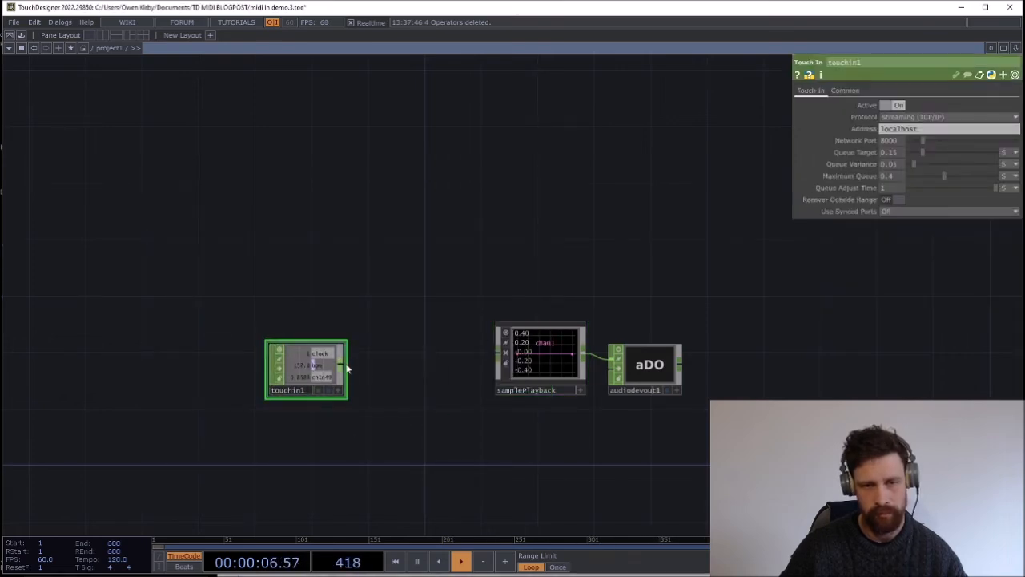
- Insert a Select CHOP between touchin1 and samplePlayback and set its Channel Names to ch1n49
{"action": "right_click", "coordinate": [347, 368]}
{"action": "left_click", "coordinate": [432, 406]}
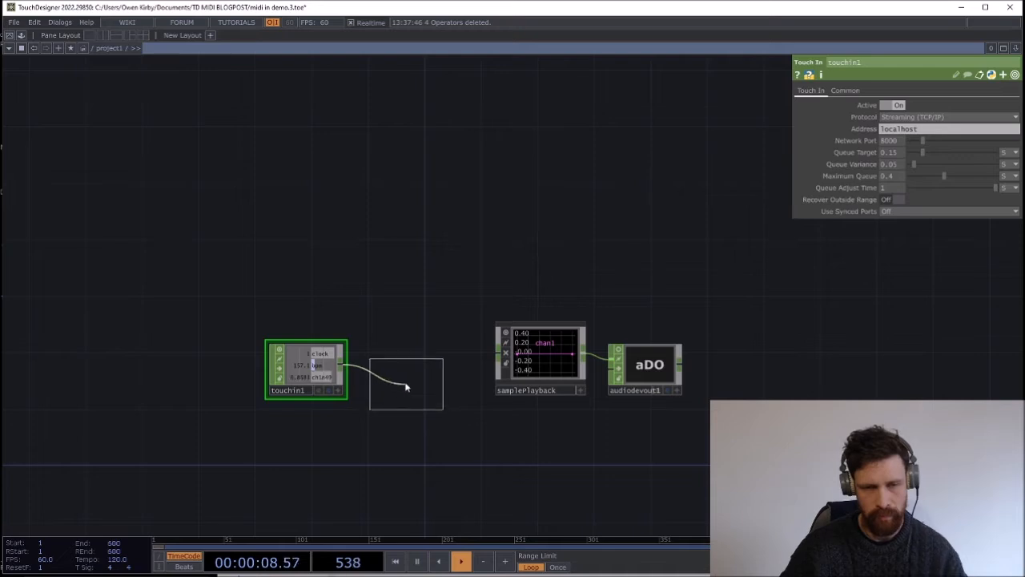
{"action": "left_click", "coordinate": [406, 388]}
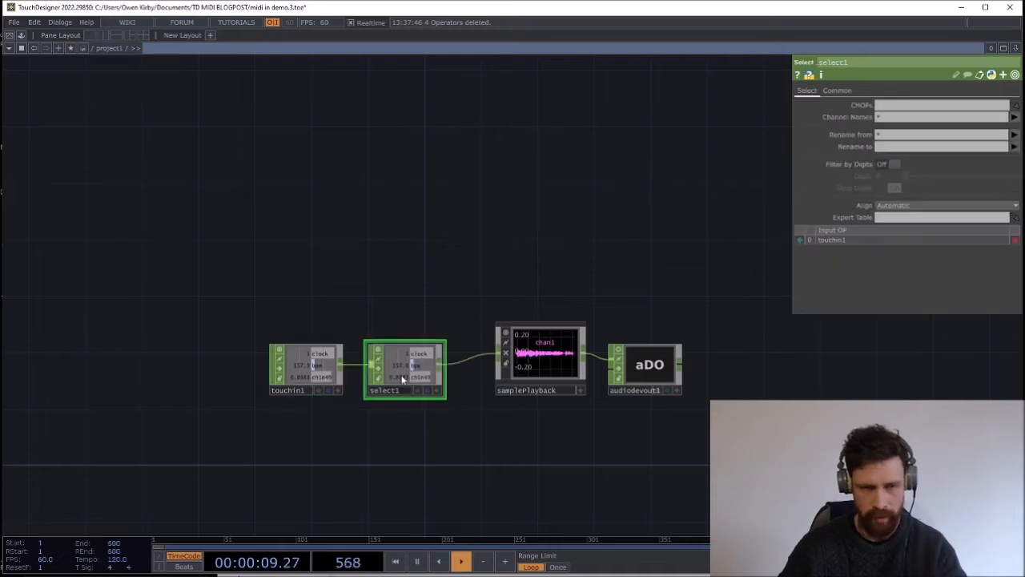
{"action": "left_click", "coordinate": [911, 120]}
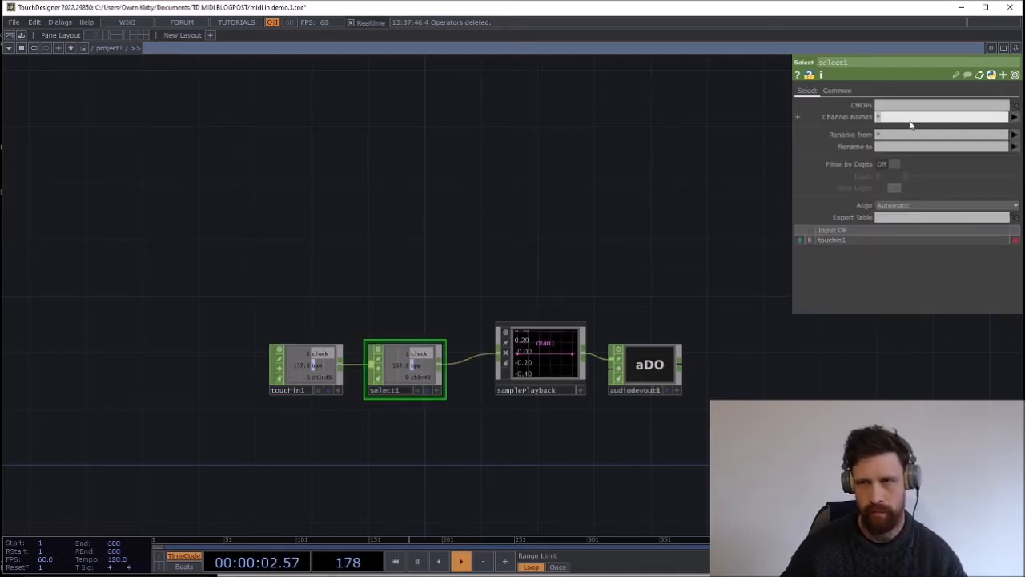
{"action": "type", "text": "ch1n4"}
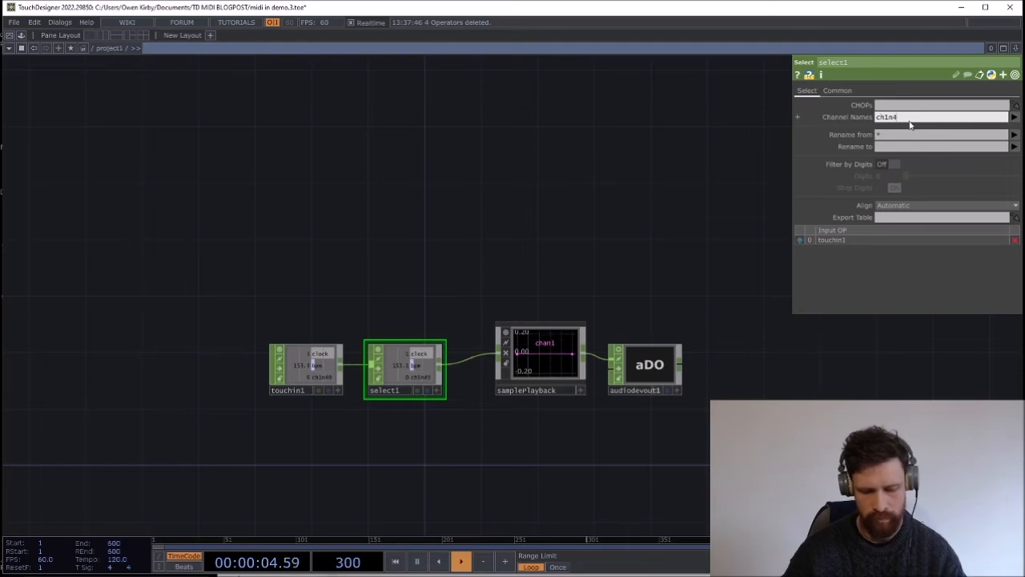
{"action": "type", "text": "9"}
{"action": "key", "text": "Return"}
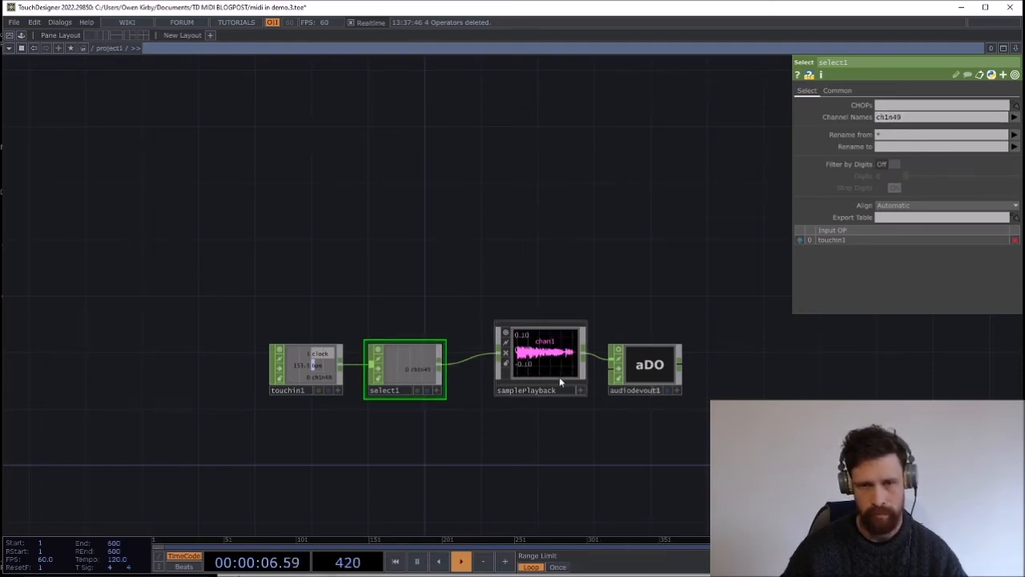
- Examine the incoming signals of touchin1 and select1, the samplePlayback waveform, and the operator info of samplePlayback
{"action": "scroll", "coordinate": [561, 377], "scroll_direction": "up", "scroll_amount": 3}
{"action": "scroll", "coordinate": [560, 377], "scroll_direction": "up", "scroll_amount": 1}
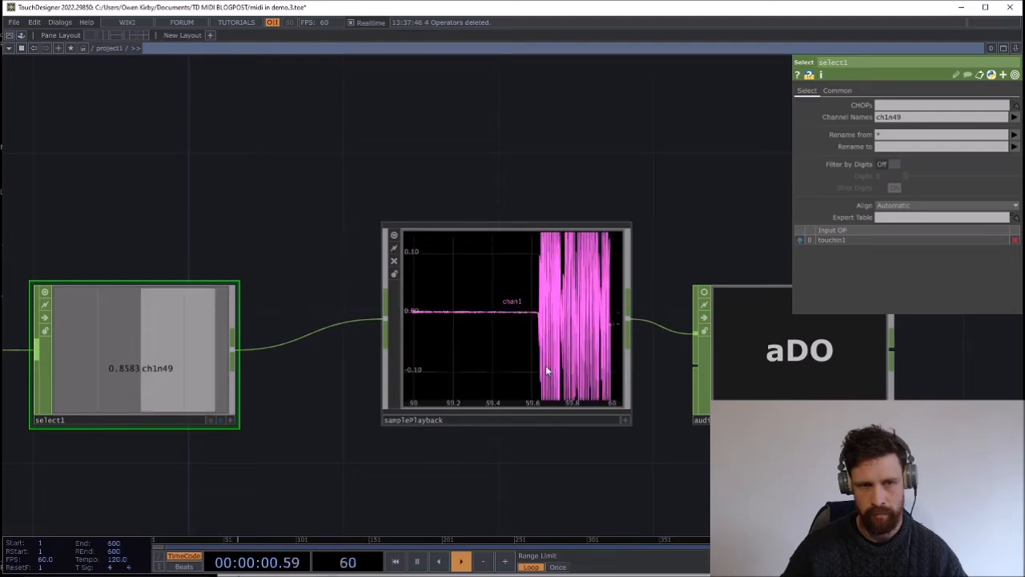
{"action": "key", "text": "h"}
{"action": "scroll", "coordinate": [281, 368], "scroll_direction": "up", "scroll_amount": 4}
{"action": "middle_click", "coordinate": [280, 370]}
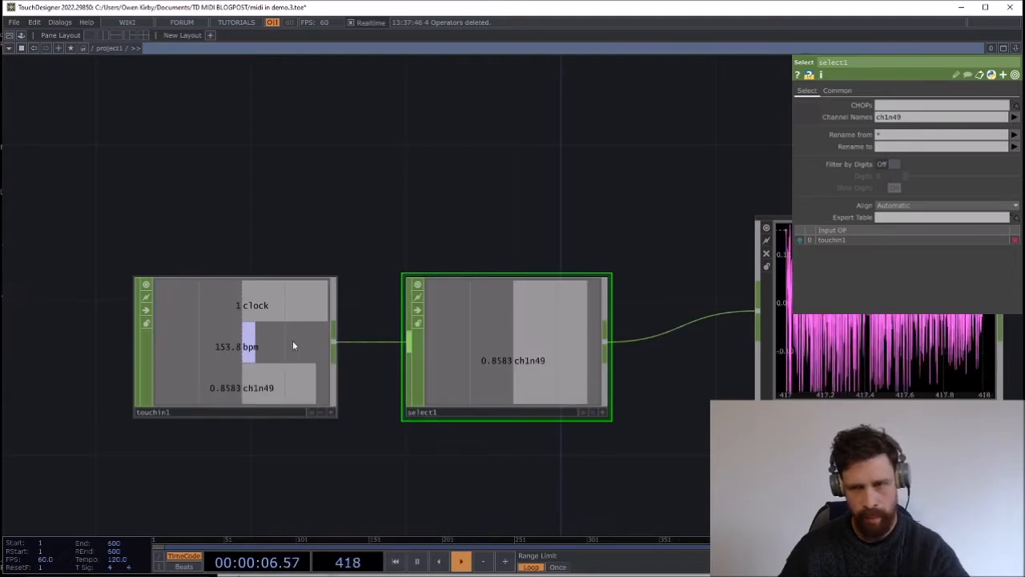
{"action": "left_click_drag", "start_coordinate": [433, 182], "coordinate": [302, 210]}
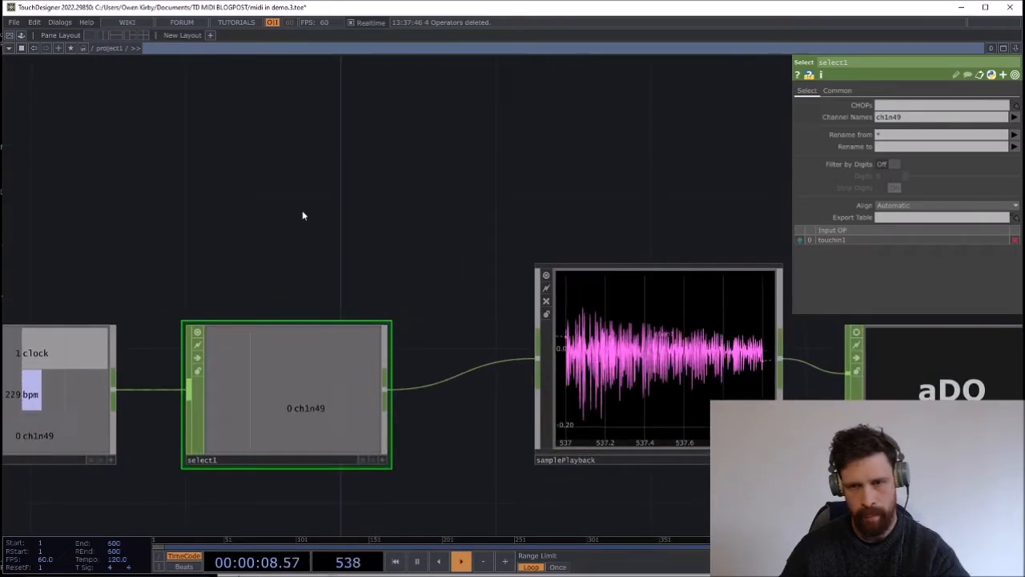
{"action": "middle_click", "coordinate": [591, 346]}
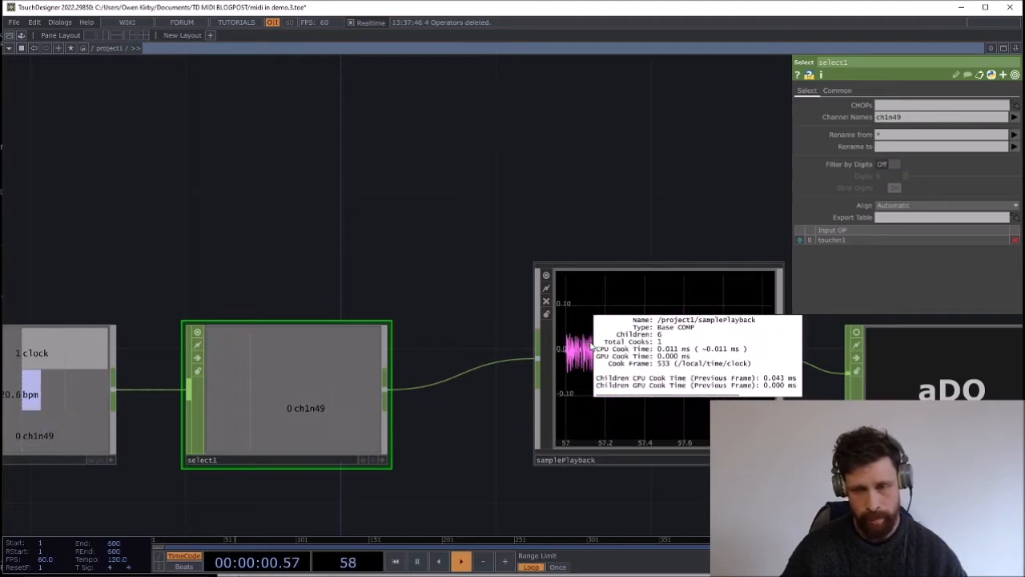
{"action": "middle_click", "coordinate": [214, 370]}
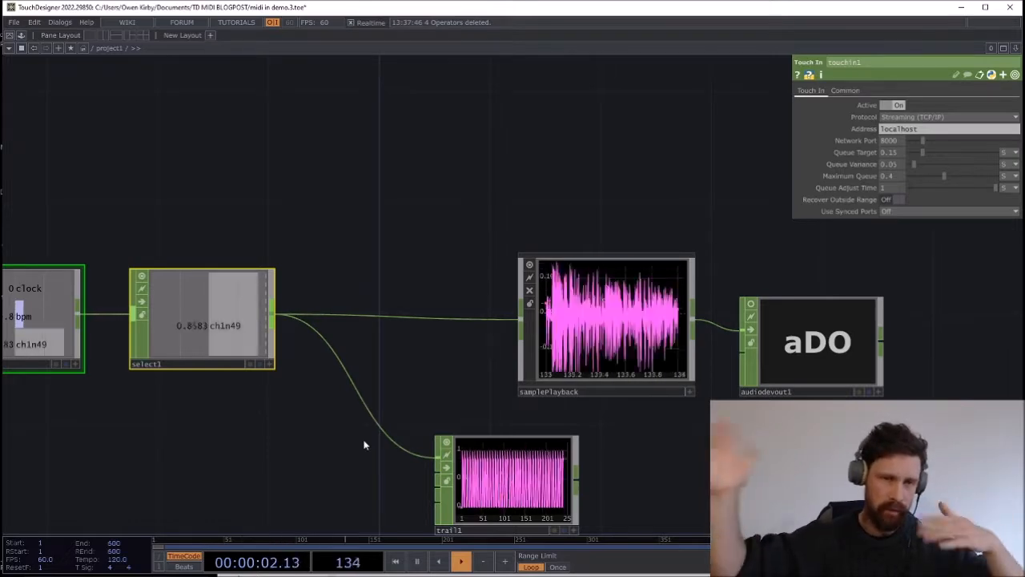
- Switch to the MIDIinTouchOut.toe instance, move its window over the demo network, and minimise it
{"action": "mouse_move", "coordinate": [276, 572]}
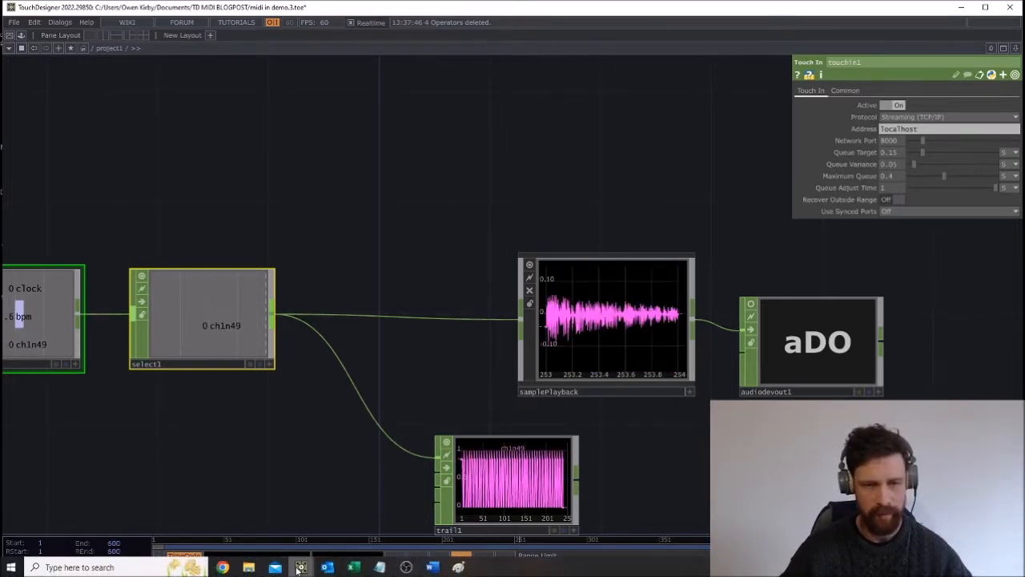
{"action": "left_click", "coordinate": [263, 521]}
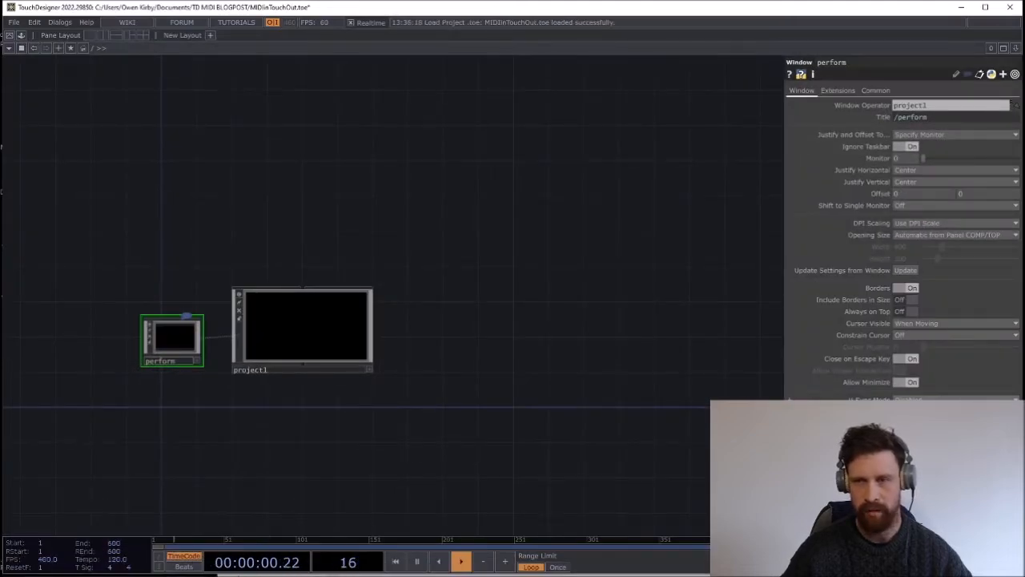
{"action": "left_click", "coordinate": [961, 7]}
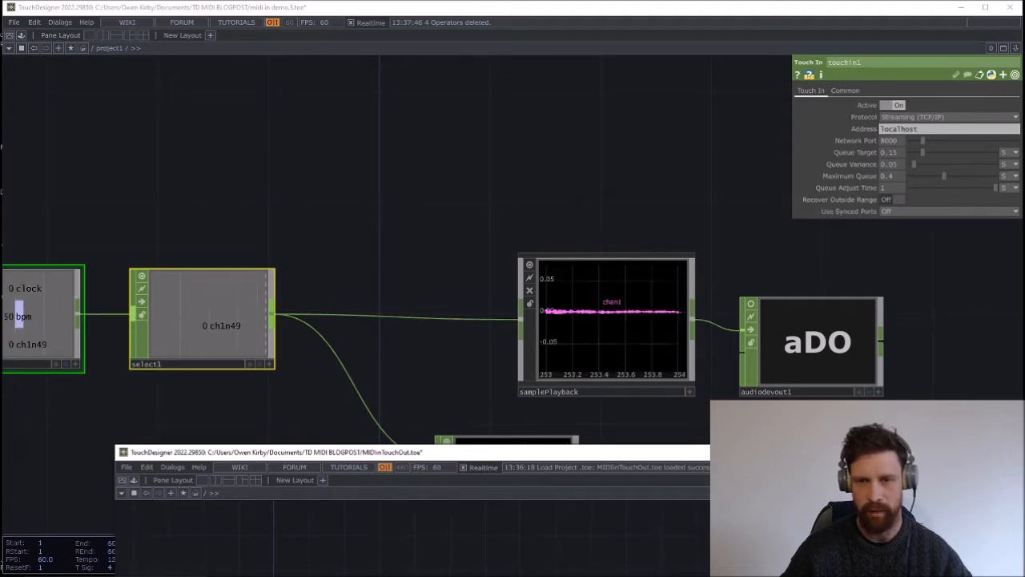
{"action": "left_click_drag", "start_coordinate": [763, 457], "coordinate": [597, 366]}
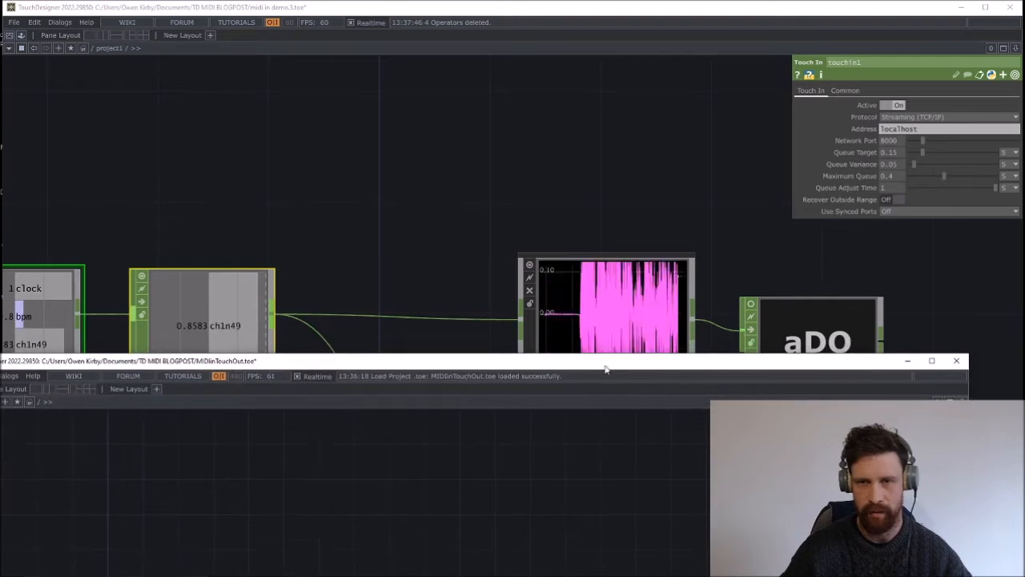
{"action": "left_click", "coordinate": [907, 363]}
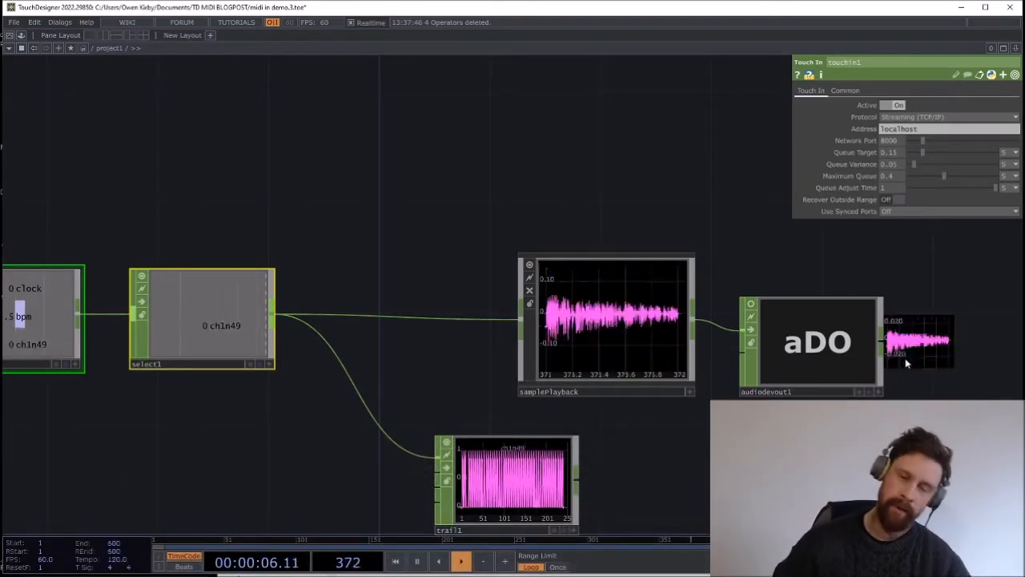
- Move touchin1 and select1 together closer to samplePlayback in the network
{"action": "left_click_drag", "start_coordinate": [410, 241], "coordinate": [373, 209]}
{"action": "scroll", "coordinate": [376, 221], "scroll_direction": "down", "scroll_amount": 5}
{"action": "left_click_drag", "start_coordinate": [186, 194], "coordinate": [289, 199]}
{"action": "right_click_drag", "start_coordinate": [289, 198], "coordinate": [372, 312]}
{"action": "left_click_drag", "start_coordinate": [352, 249], "coordinate": [422, 262]}
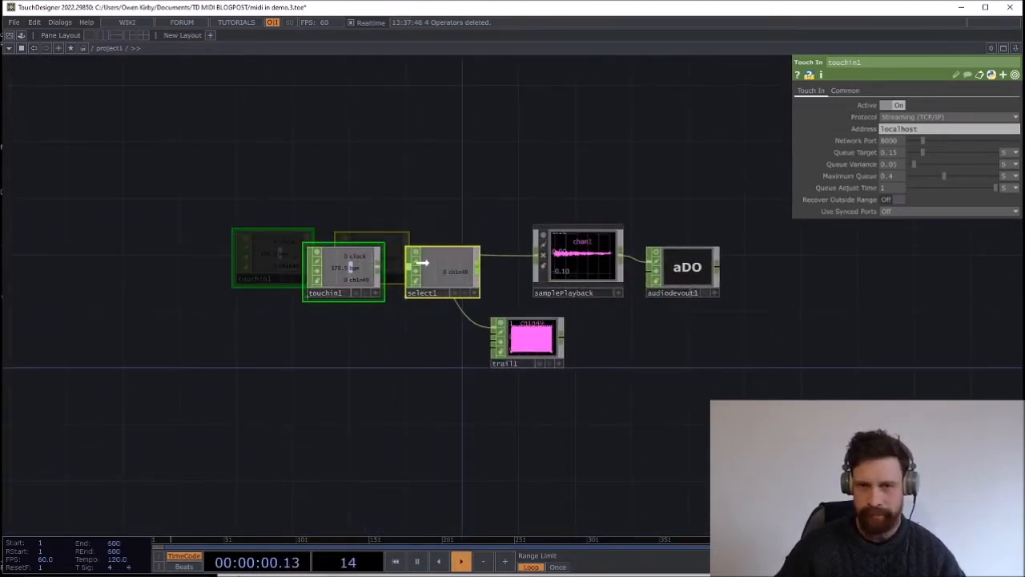
- Examine the spacing and length of the ch1n49 pulses in trail1's graph
{"action": "scroll", "coordinate": [463, 308], "scroll_direction": "up", "scroll_amount": 5}
{"action": "scroll", "coordinate": [464, 256], "scroll_direction": "down", "scroll_amount": 5}
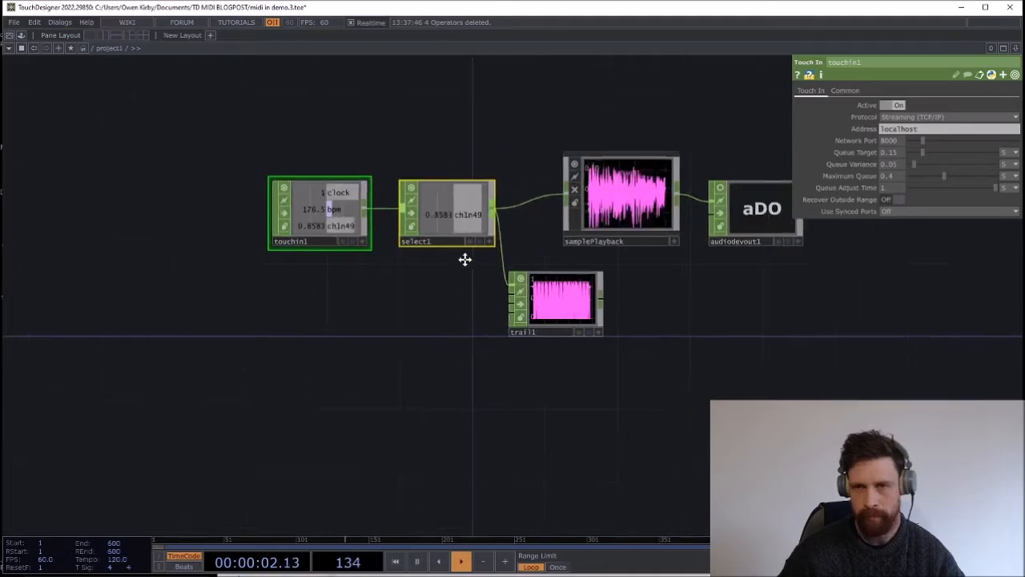
{"action": "scroll", "coordinate": [556, 210], "scroll_direction": "up", "scroll_amount": 3}
{"action": "left_click_drag", "start_coordinate": [450, 149], "coordinate": [596, 185]}
{"action": "left_click_drag", "start_coordinate": [313, 234], "coordinate": [418, 202]}
{"action": "mouse_move", "coordinate": [649, 441]}
{"action": "middle_mouse_down"}
{"action": "mouse_move", "coordinate": [690, 426]}
{"action": "mouse_move", "coordinate": [656, 408]}
{"action": "middle_mouse_up"}
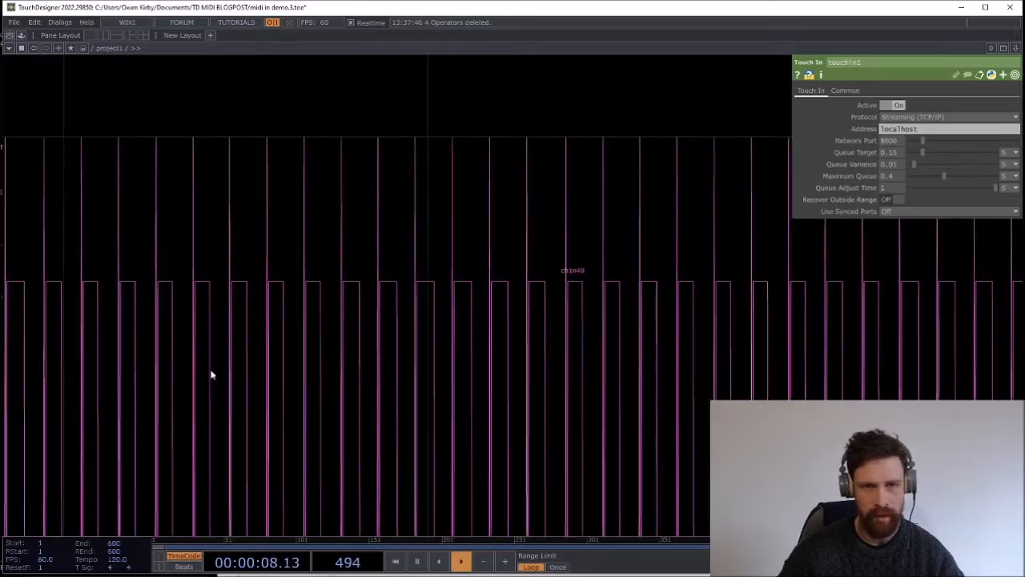
{"action": "middle_click_drag", "start_coordinate": [434, 315], "coordinate": [398, 334]}
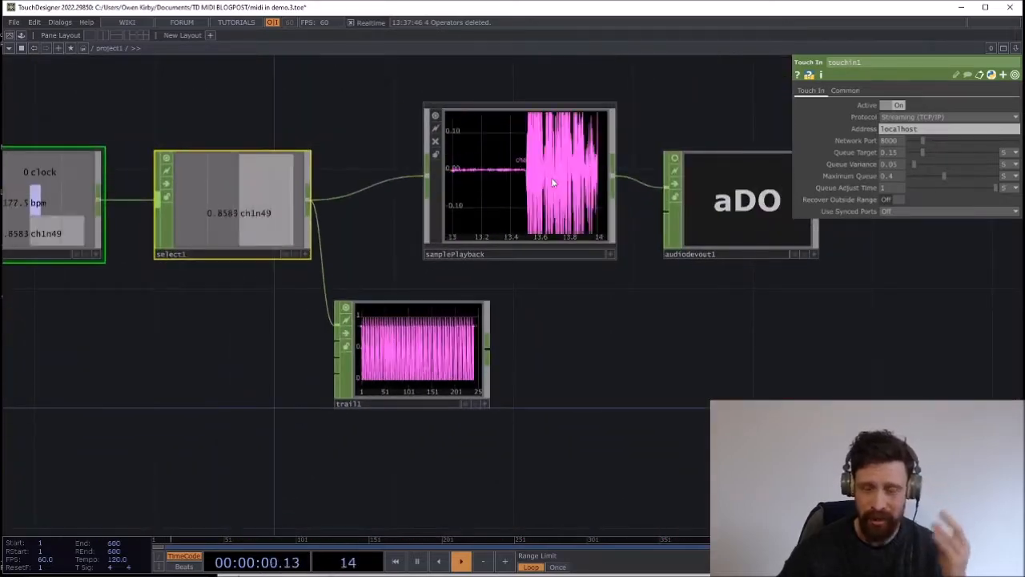
- Inspect select1's parameters and the signal arriving from touchin1
{"action": "left_click", "coordinate": [268, 156]}
{"action": "left_click_drag", "start_coordinate": [279, 114], "coordinate": [349, 120]}
{"action": "left_click", "coordinate": [586, 183]}
{"action": "left_click", "coordinate": [352, 221]}
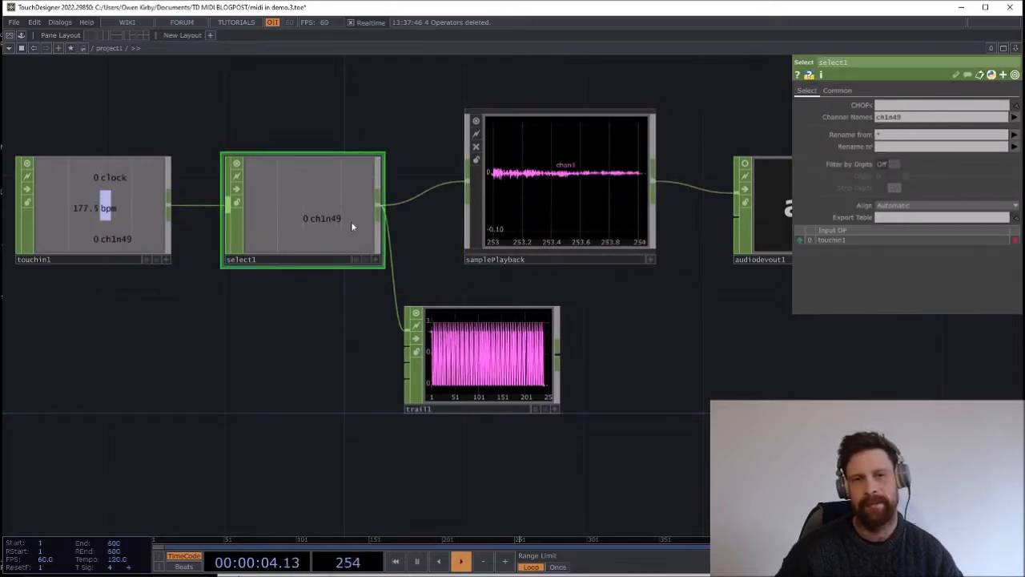
{"action": "left_click_drag", "start_coordinate": [345, 348], "coordinate": [599, 369]}
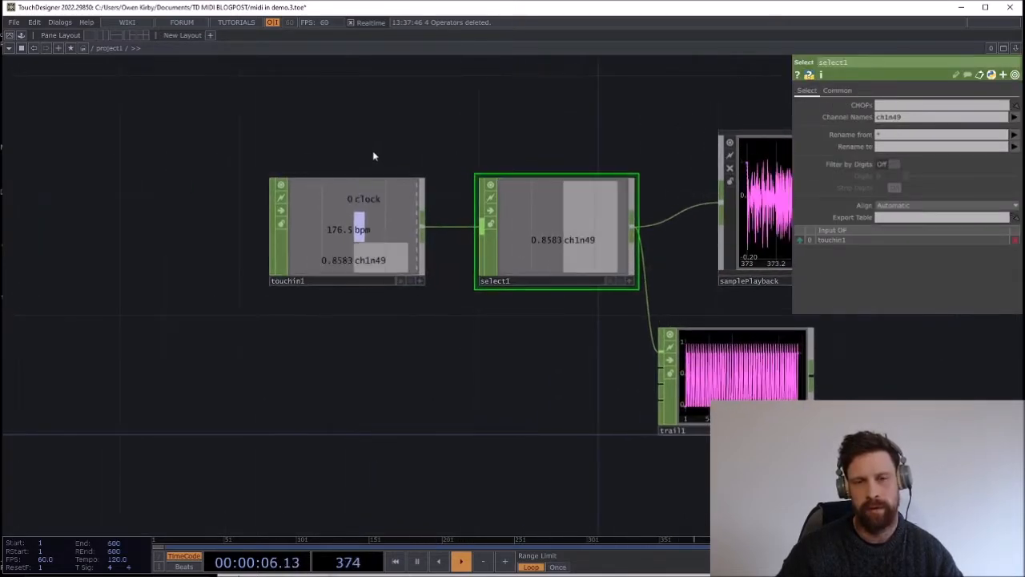
{"action": "left_click_drag", "start_coordinate": [372, 161], "coordinate": [313, 268]}
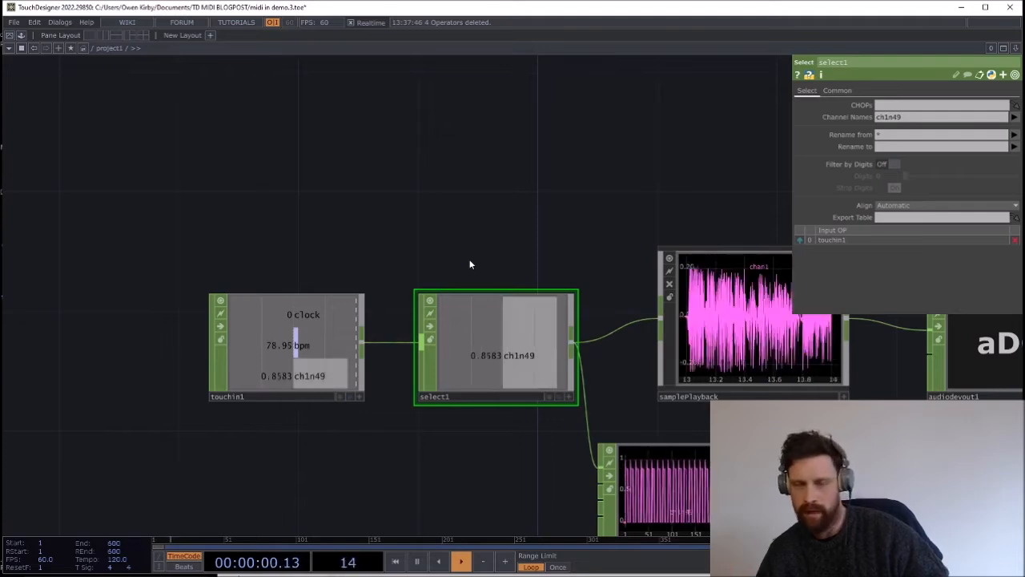
- Inspect trail1's graph and parameters, and the Touch In parameters of touchin1
{"action": "scroll", "coordinate": [613, 396], "scroll_direction": "down", "scroll_amount": 3}
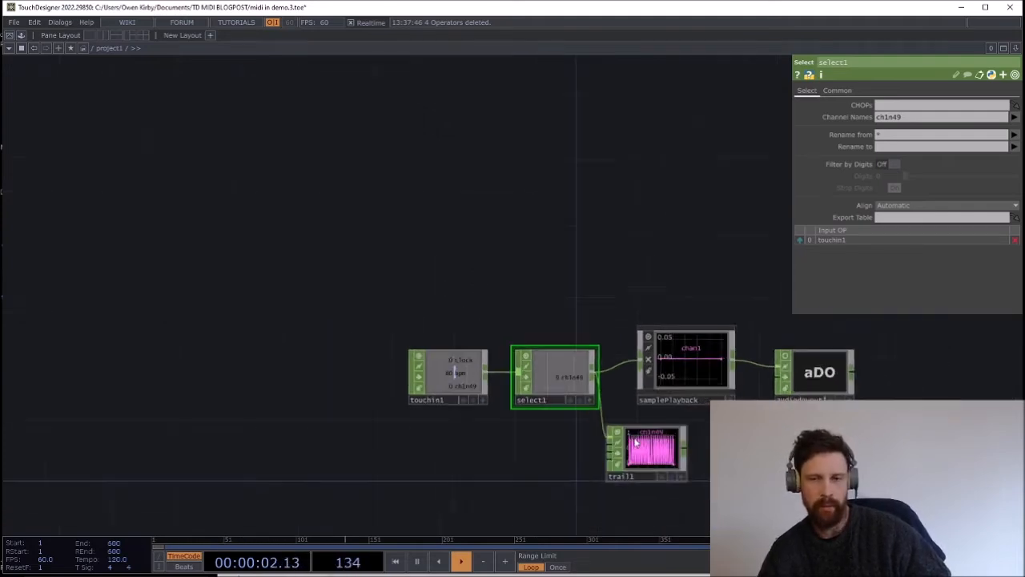
{"action": "scroll", "coordinate": [622, 389], "scroll_direction": "up", "scroll_amount": 6}
{"action": "left_click", "coordinate": [621, 344]}
{"action": "scroll", "coordinate": [580, 327], "scroll_direction": "down", "scroll_amount": 3}
{"action": "scroll", "coordinate": [579, 326], "scroll_direction": "down", "scroll_amount": 3}
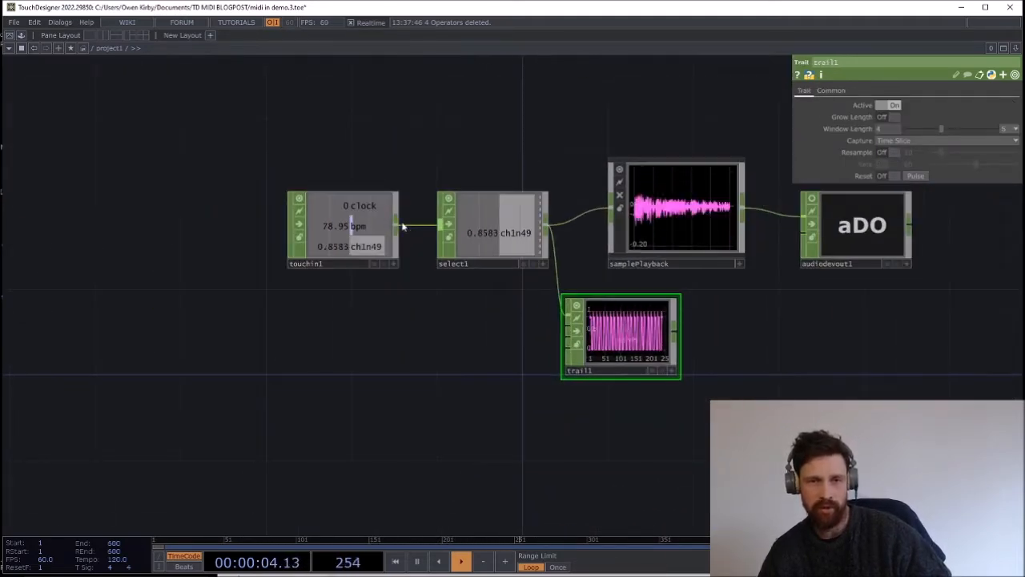
{"action": "left_click", "coordinate": [381, 226]}
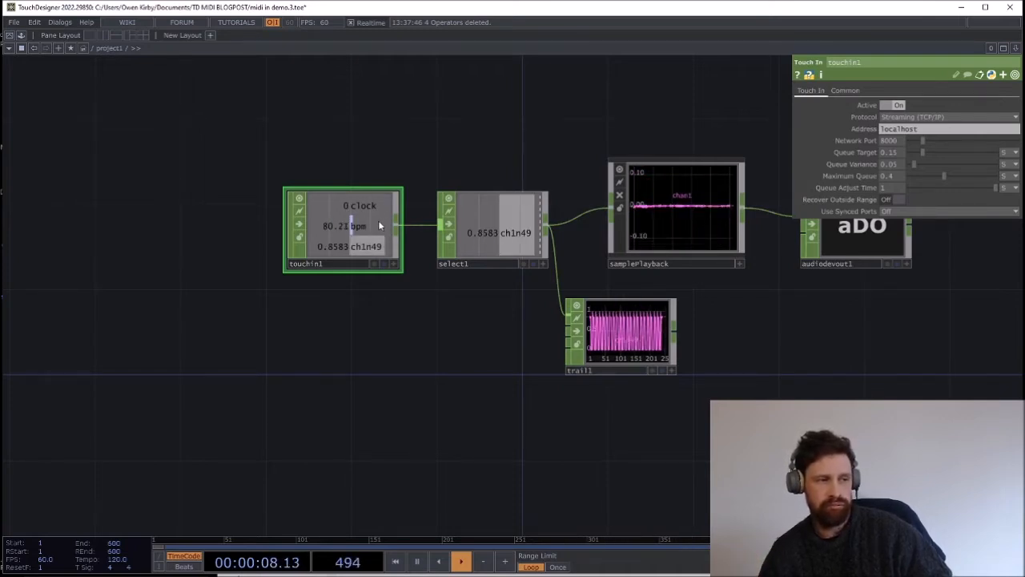
- Shift samplePlayback slightly towards select1 and select1 towards touchin1, and check the parameters of audiodevout1
{"action": "left_click_drag", "start_coordinate": [656, 221], "coordinate": [634, 221]}
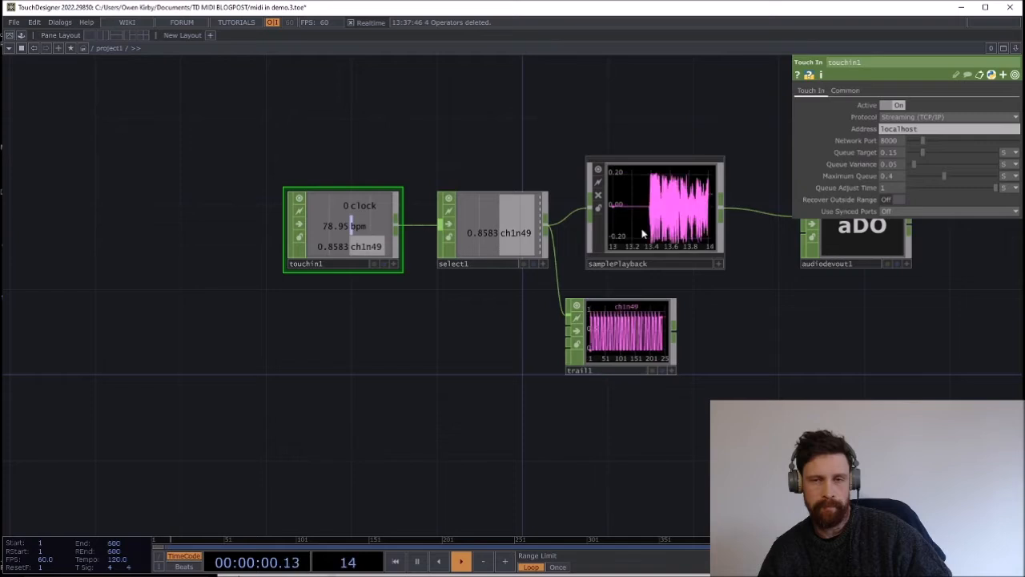
{"action": "left_click_drag", "start_coordinate": [323, 201], "coordinate": [291, 259]}
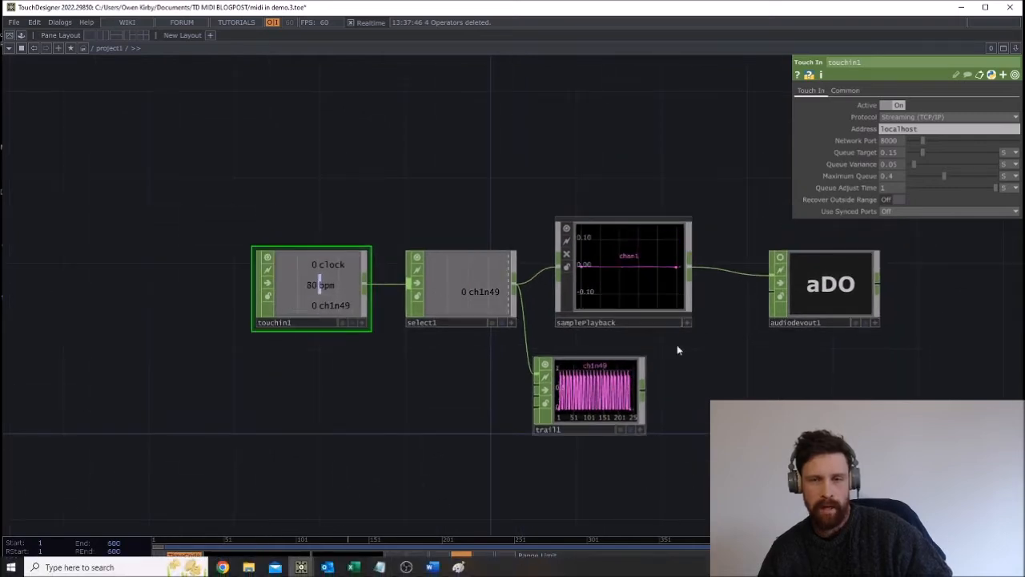
{"action": "left_click", "coordinate": [824, 296]}
{"action": "left_click_drag", "start_coordinate": [464, 213], "coordinate": [459, 212]}
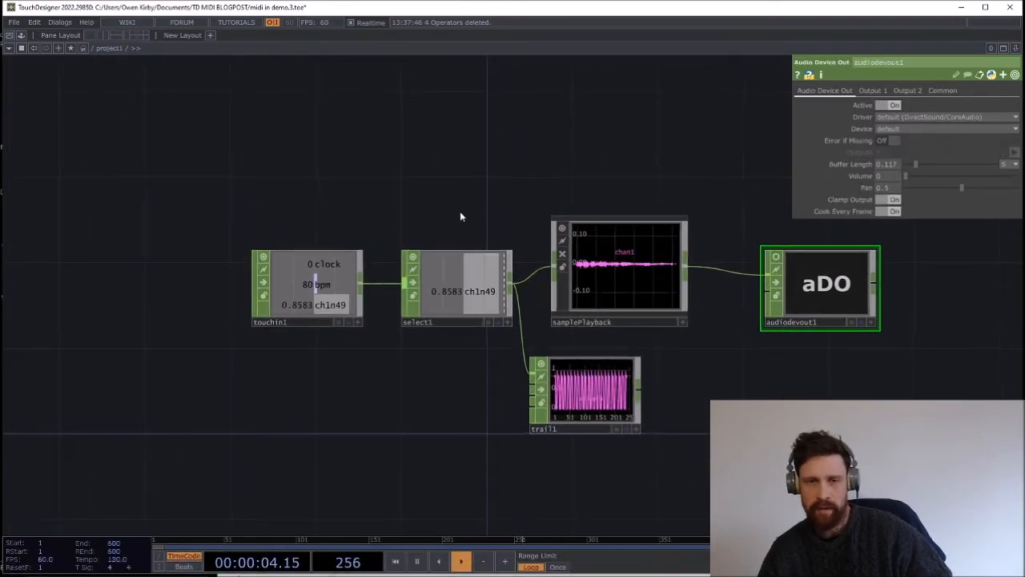
{"action": "left_click_drag", "start_coordinate": [475, 297], "coordinate": [453, 294]}
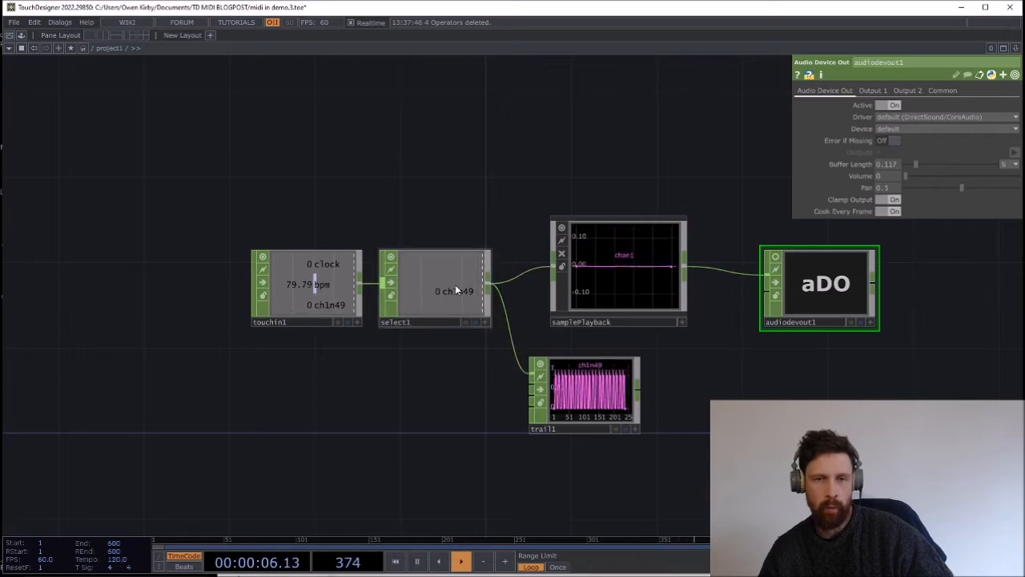
- Switch to the MIDIinTouchOut project and inspect the midiin1 and touchout1 operators inside project1
{"action": "left_click_drag", "start_coordinate": [188, 190], "coordinate": [473, 392]}
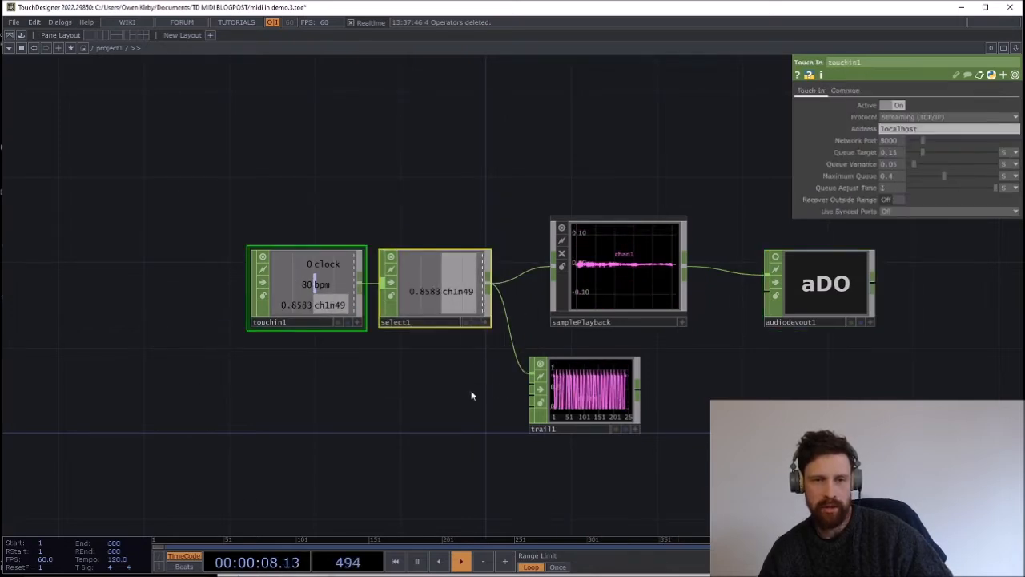
{"action": "mouse_move", "coordinate": [300, 566]}
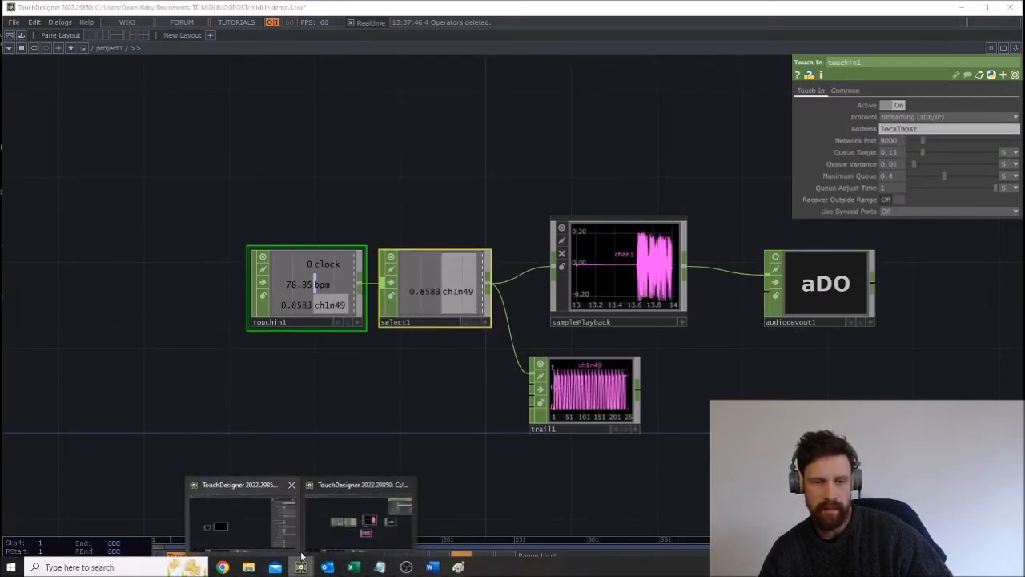
{"action": "left_click", "coordinate": [257, 520]}
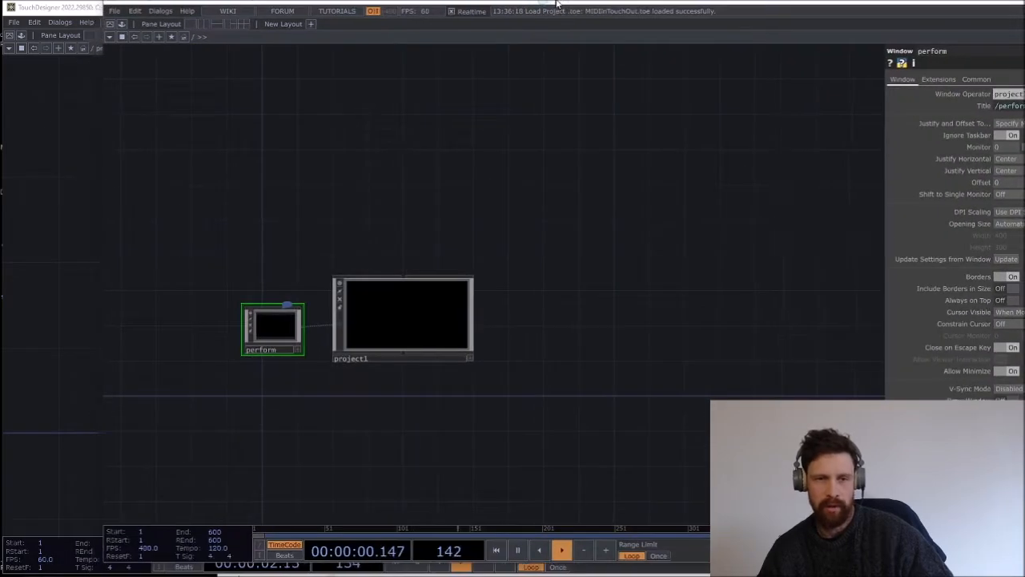
{"action": "key", "text": "h"}
{"action": "scroll", "coordinate": [231, 438], "scroll_direction": "down", "scroll_amount": 5}
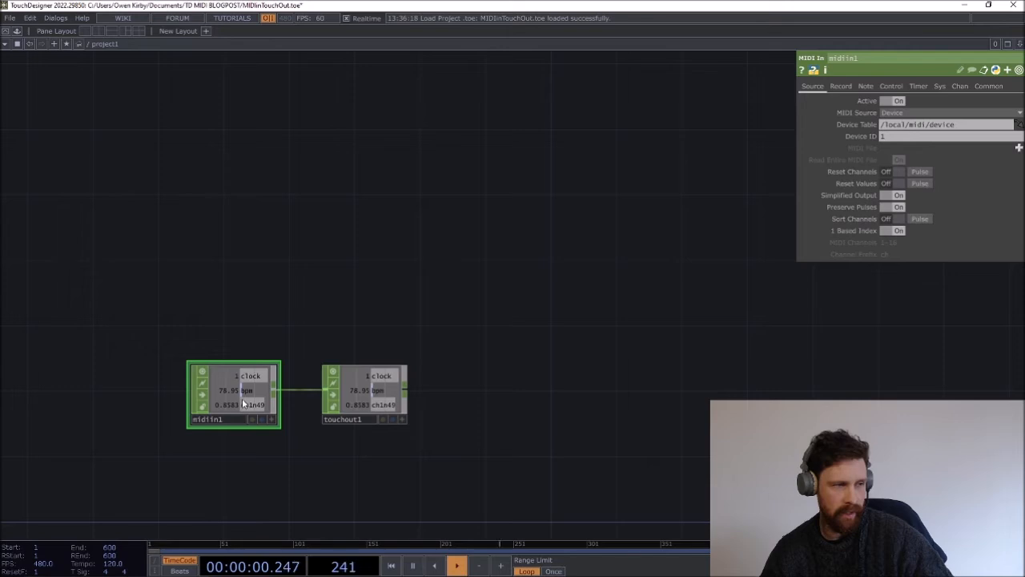
{"action": "scroll", "coordinate": [242, 398], "scroll_direction": "up", "scroll_amount": 6}
{"action": "scroll", "coordinate": [241, 396], "scroll_direction": "down", "scroll_amount": 5}
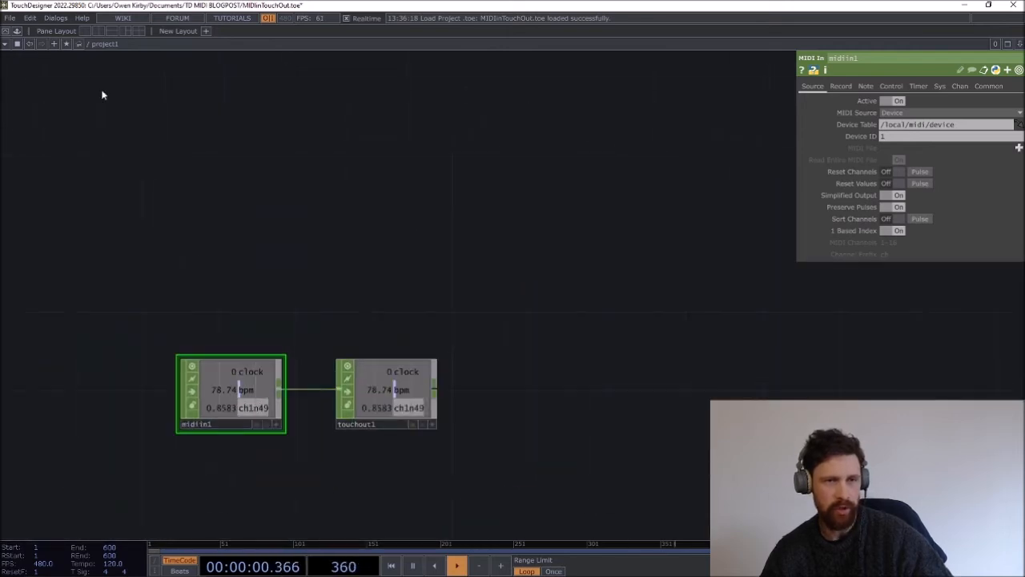
- Check the input device mapping in the MIDI Device Mapper, close it, and return to the midi in demo project
{"action": "left_click", "coordinate": [55, 18]}
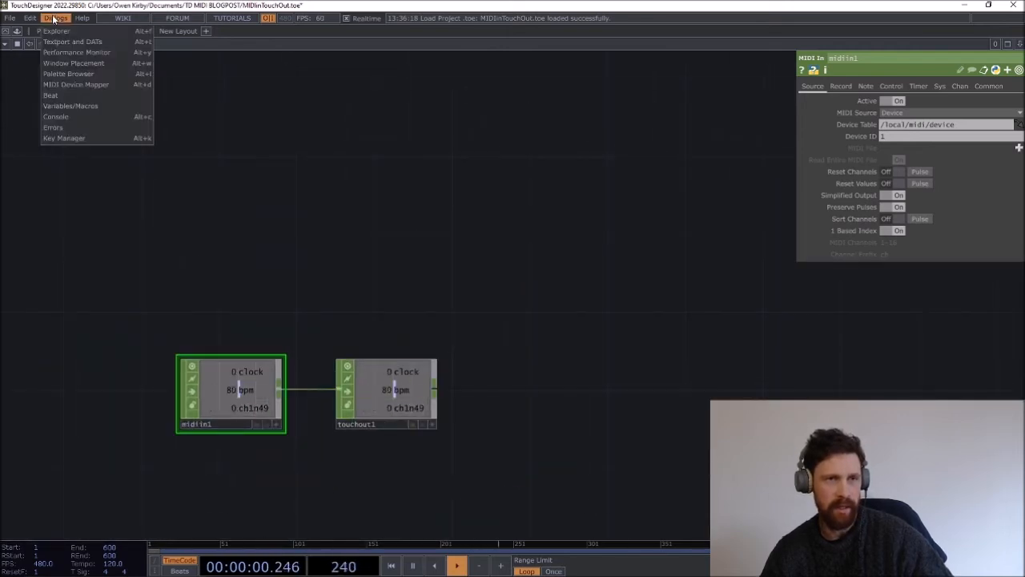
{"action": "left_click", "coordinate": [103, 90]}
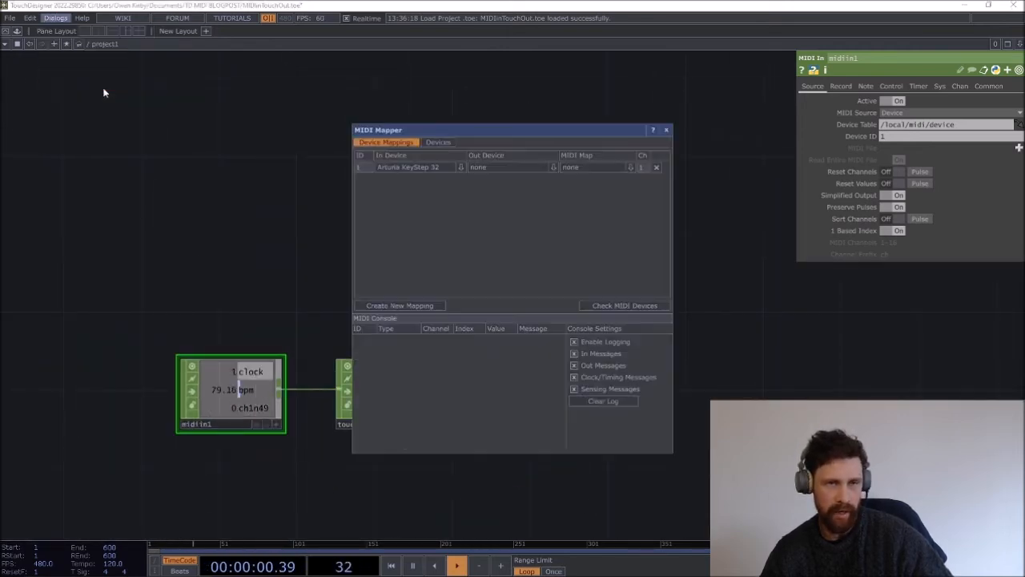
{"action": "left_click", "coordinate": [665, 131]}
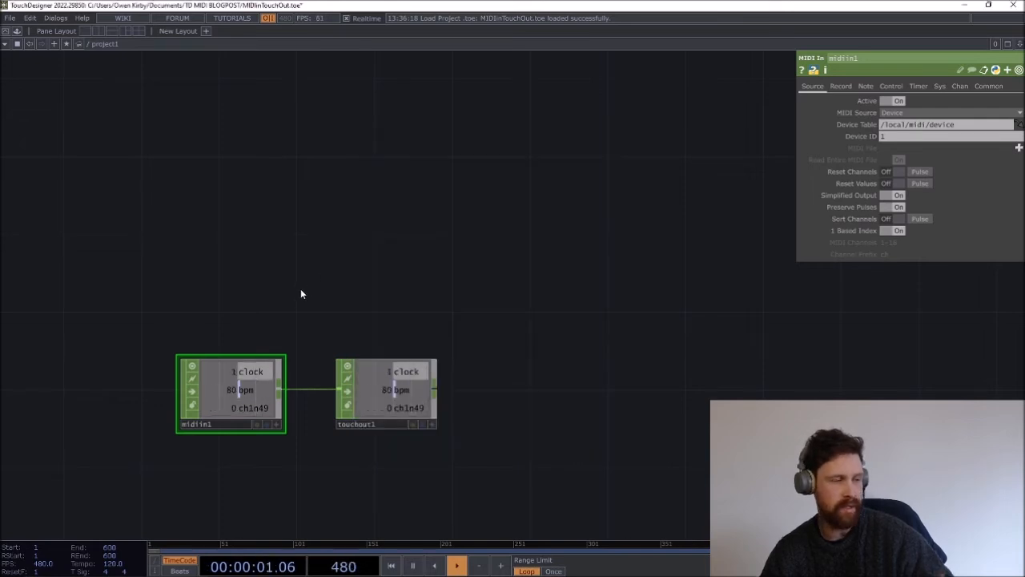
{"action": "scroll", "coordinate": [300, 292], "scroll_direction": "down", "scroll_amount": 5}
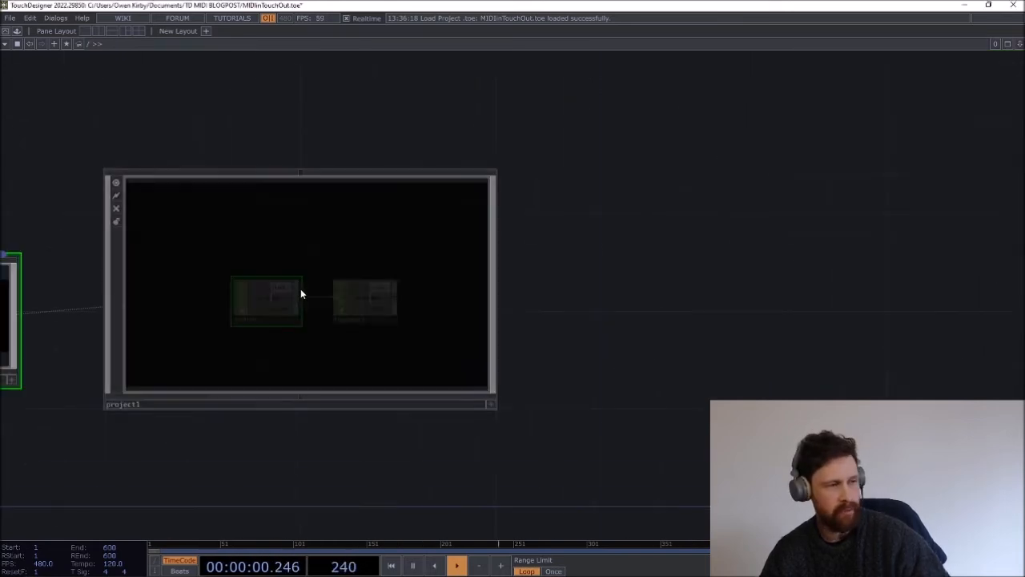
{"action": "scroll", "coordinate": [300, 288], "scroll_direction": "up", "scroll_amount": 5}
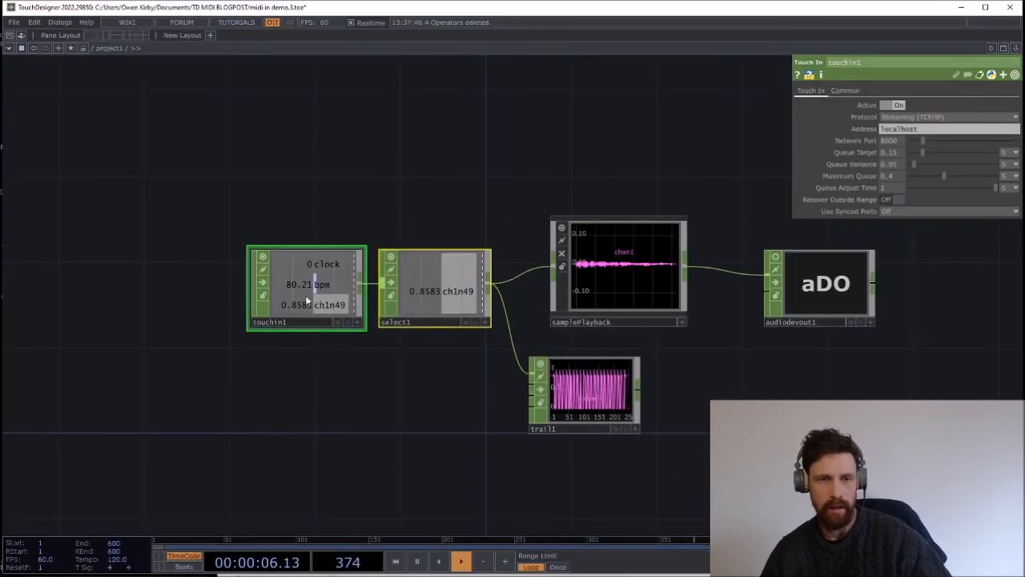
- Move touchin1 and select1 further from samplePlayback, leaving a wider gap between the two
{"action": "left_click_drag", "start_coordinate": [321, 300], "coordinate": [256, 301]}
{"action": "left_click_drag", "start_coordinate": [359, 298], "coordinate": [400, 283]}
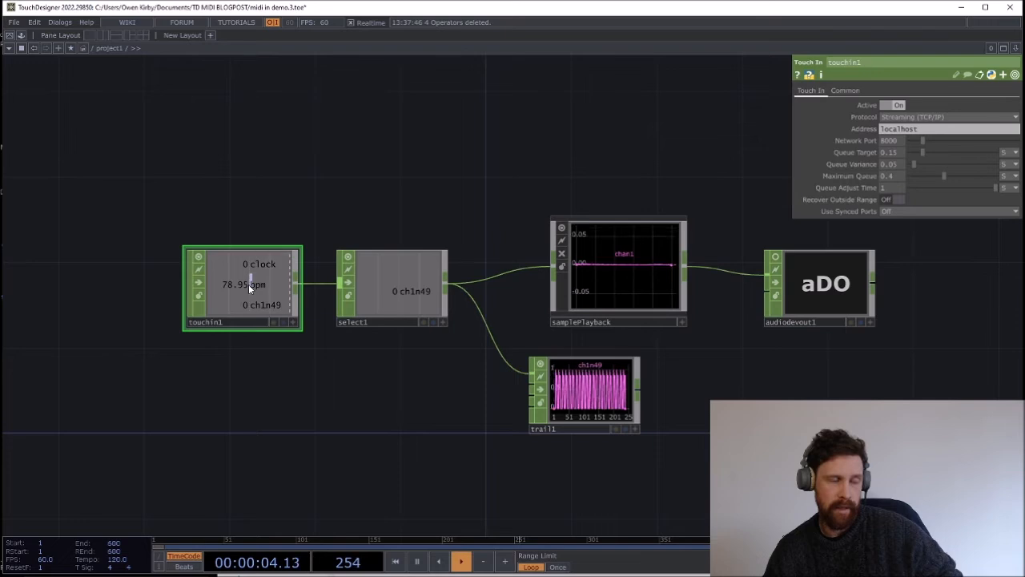
{"action": "scroll", "coordinate": [394, 380], "scroll_direction": "down", "scroll_amount": 5}
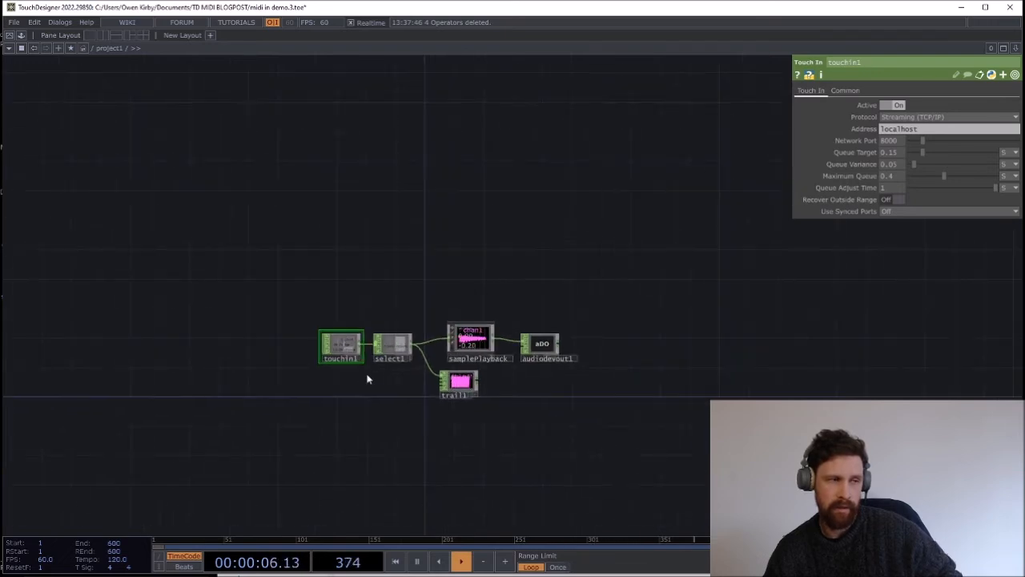
{"action": "scroll", "coordinate": [366, 378], "scroll_direction": "up", "scroll_amount": 5}
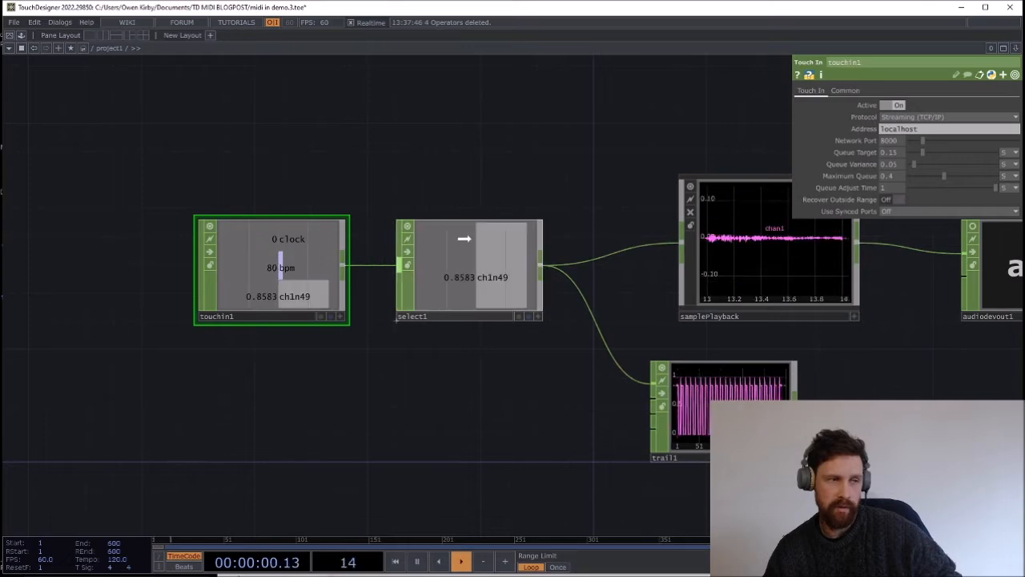
{"action": "left_click_drag", "start_coordinate": [473, 161], "coordinate": [355, 232]}
{"action": "scroll", "coordinate": [355, 230], "scroll_direction": "down", "scroll_amount": 2}
{"action": "scroll", "coordinate": [354, 229], "scroll_direction": "up", "scroll_amount": 3}
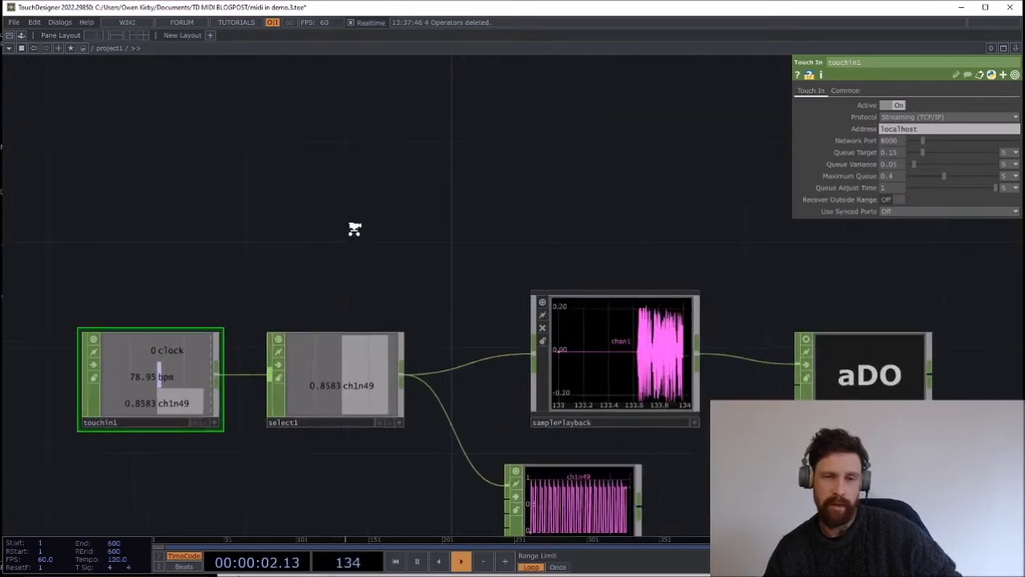
- Review the parameters of select1, samplePlayback and audiodevout1 along the playback chain
{"action": "left_click", "coordinate": [379, 377]}
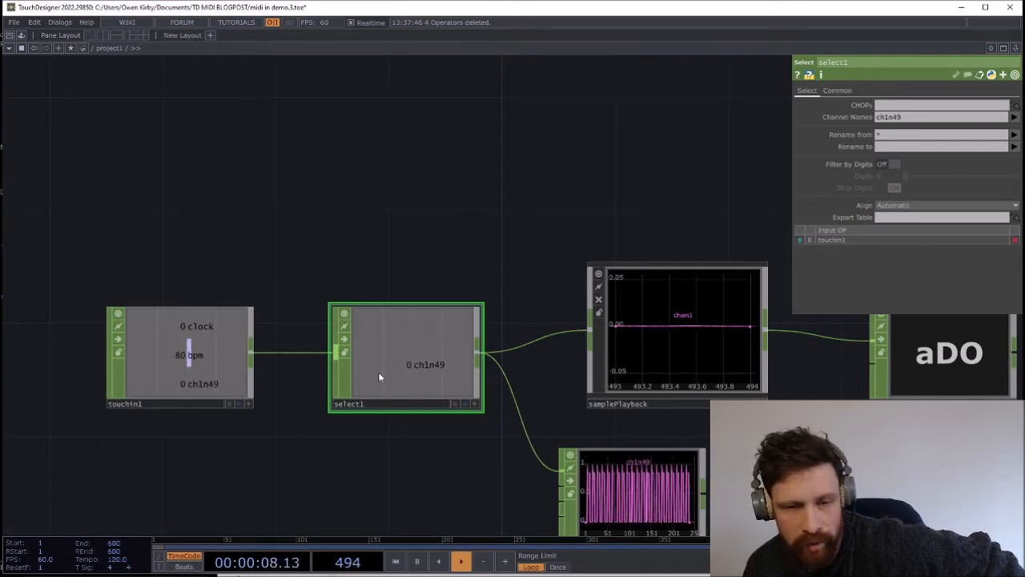
{"action": "left_click", "coordinate": [699, 324]}
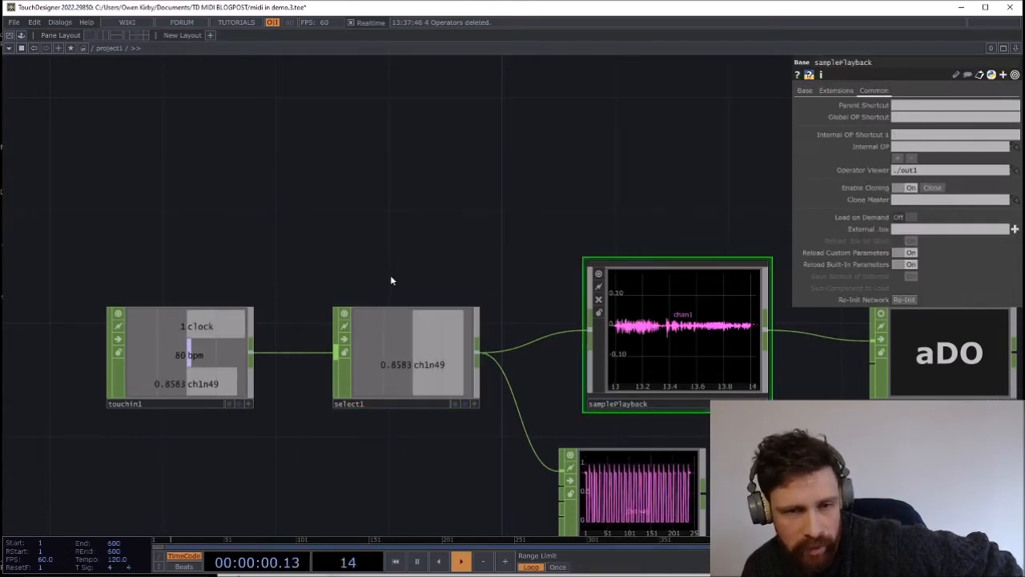
{"action": "left_click", "coordinate": [876, 385]}
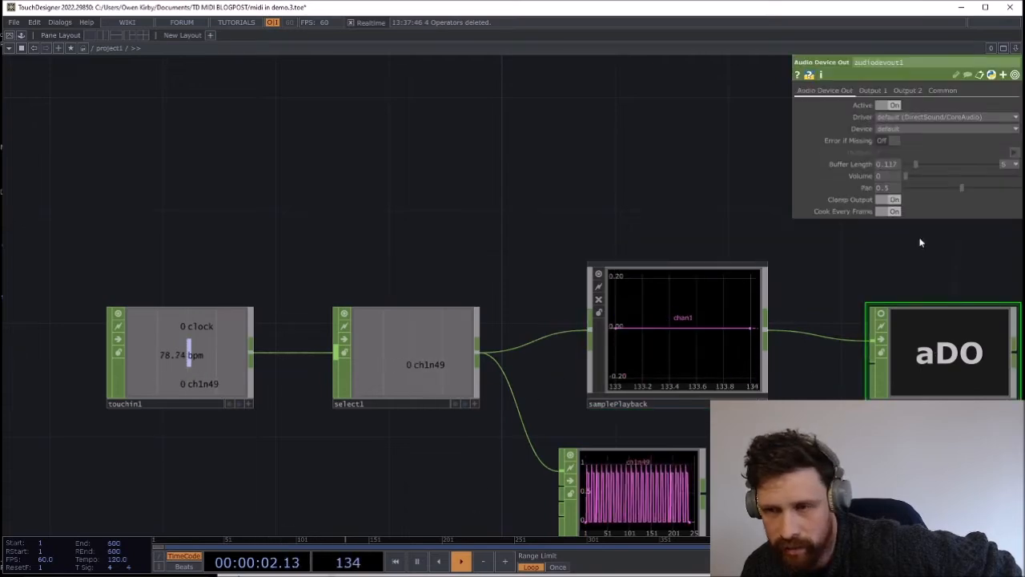
- Inside samplePlayback, lower the Pitch value of constant1 to 0.4
{"action": "scroll", "coordinate": [727, 312], "scroll_direction": "up", "scroll_amount": 5}
{"action": "scroll", "coordinate": [727, 313], "scroll_direction": "up", "scroll_amount": 2}
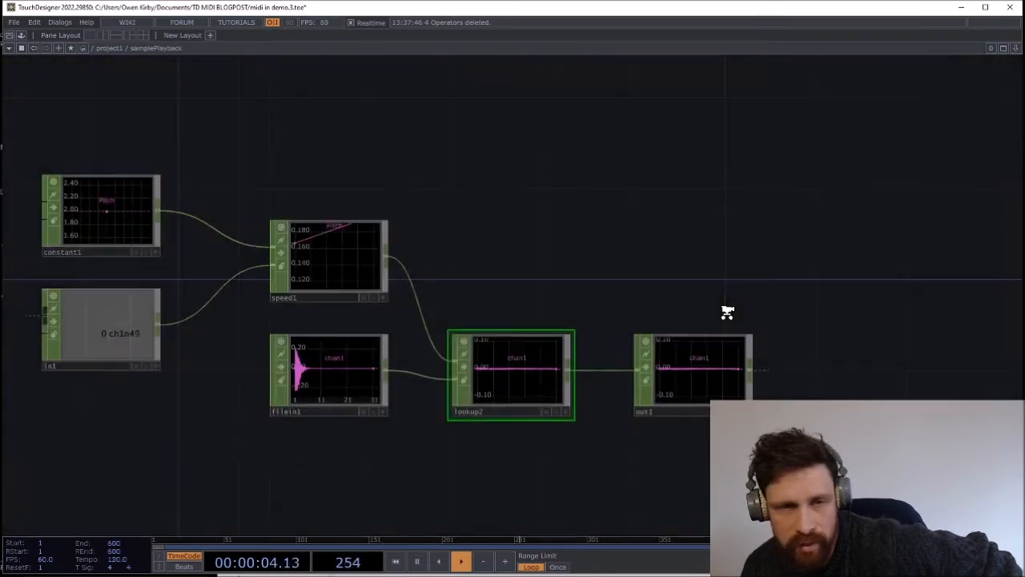
{"action": "left_click", "coordinate": [105, 194]}
{"action": "left_click", "coordinate": [867, 90]}
{"action": "left_click", "coordinate": [811, 90]}
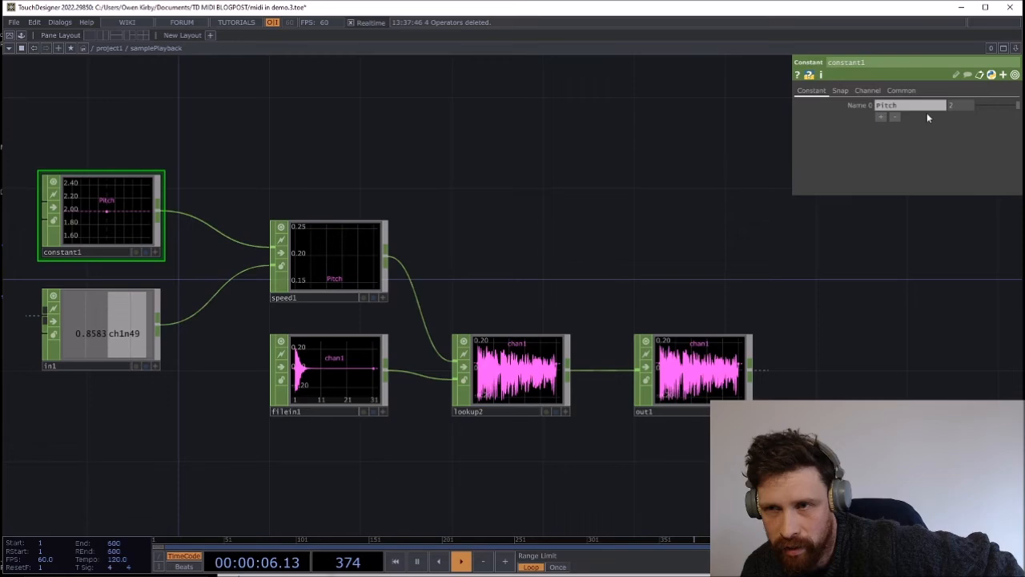
{"action": "middle_click", "coordinate": [965, 106]}
{"action": "middle_click_drag", "start_coordinate": [965, 116], "coordinate": [962, 91]}
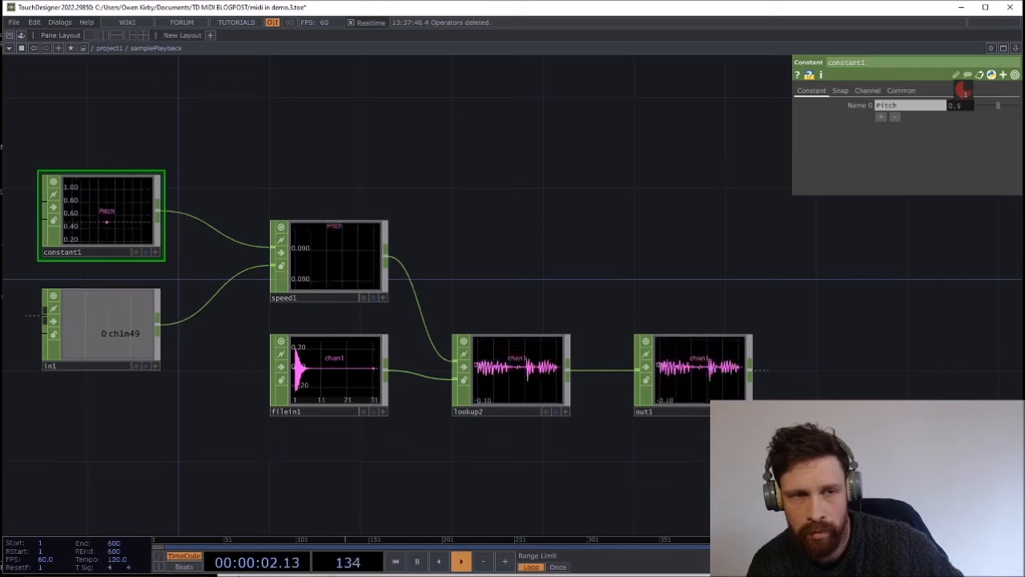
{"action": "middle_click_drag", "start_coordinate": [962, 91], "coordinate": [963, 92]}
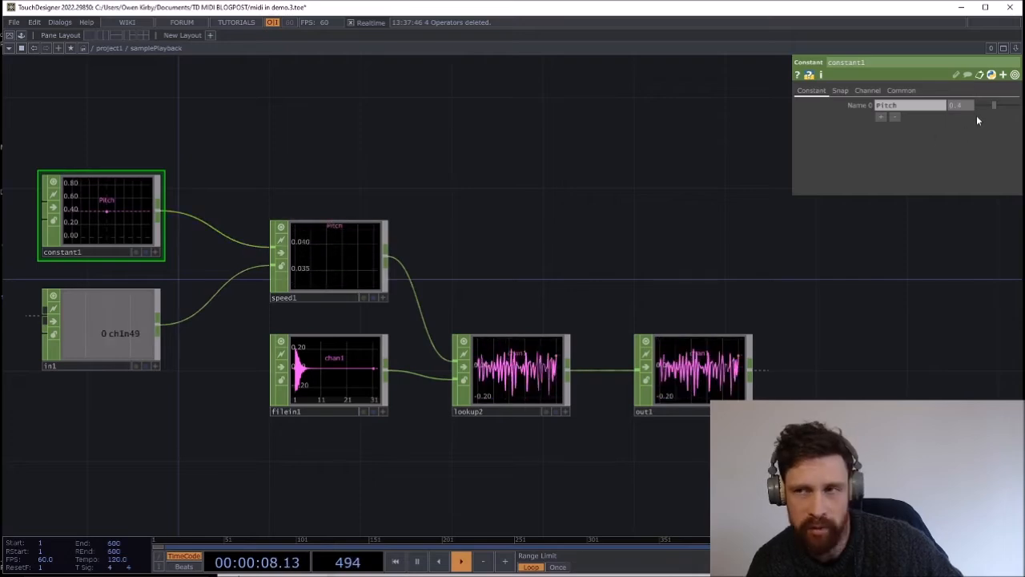
{"action": "middle_click_drag", "start_coordinate": [962, 91], "coordinate": [961, 91]}
- Return to the project1 network, shift samplePlayback slightly towards select1 and move touchin1 further away from select1
{"action": "scroll", "coordinate": [536, 245], "scroll_direction": "down", "scroll_amount": 10}
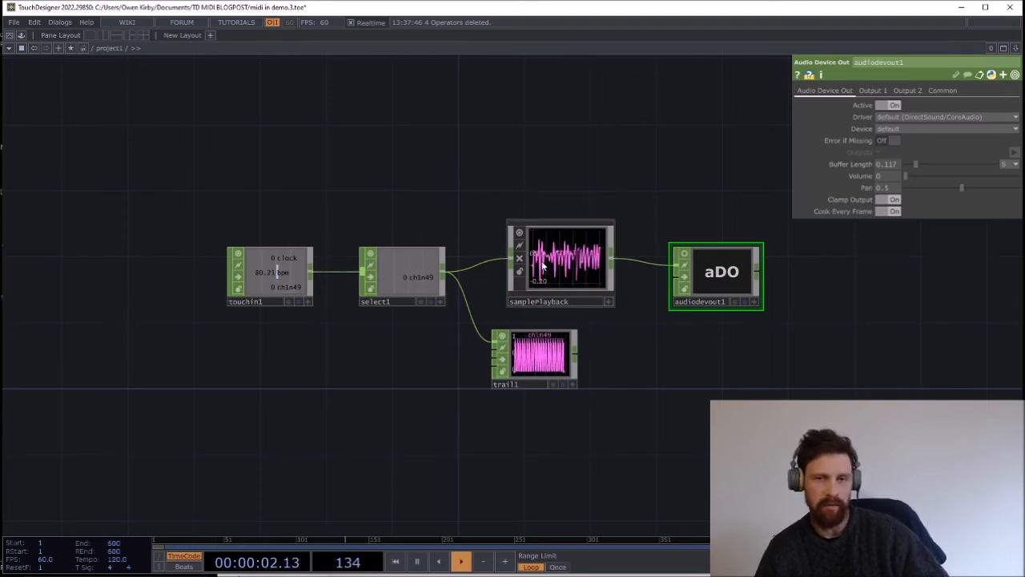
{"action": "left_click_drag", "start_coordinate": [546, 265], "coordinate": [529, 264]}
{"action": "left_click_drag", "start_coordinate": [562, 167], "coordinate": [549, 169]}
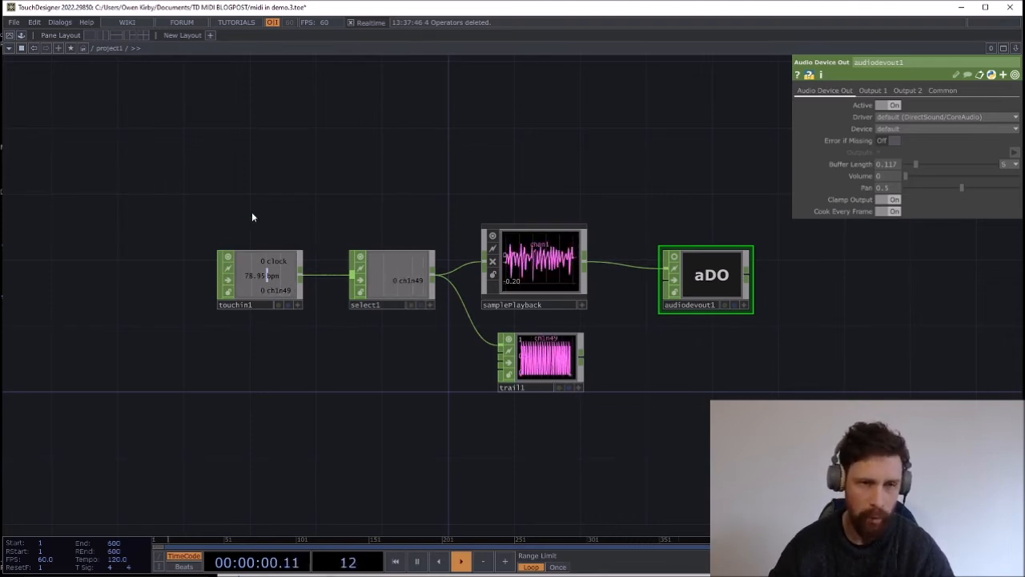
{"action": "left_click_drag", "start_coordinate": [270, 291], "coordinate": [222, 281]}
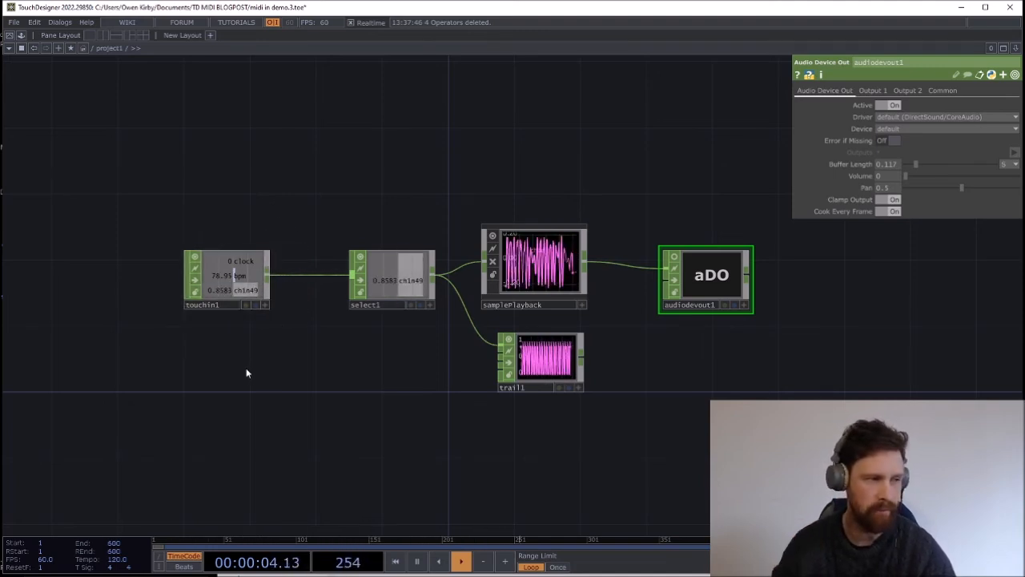